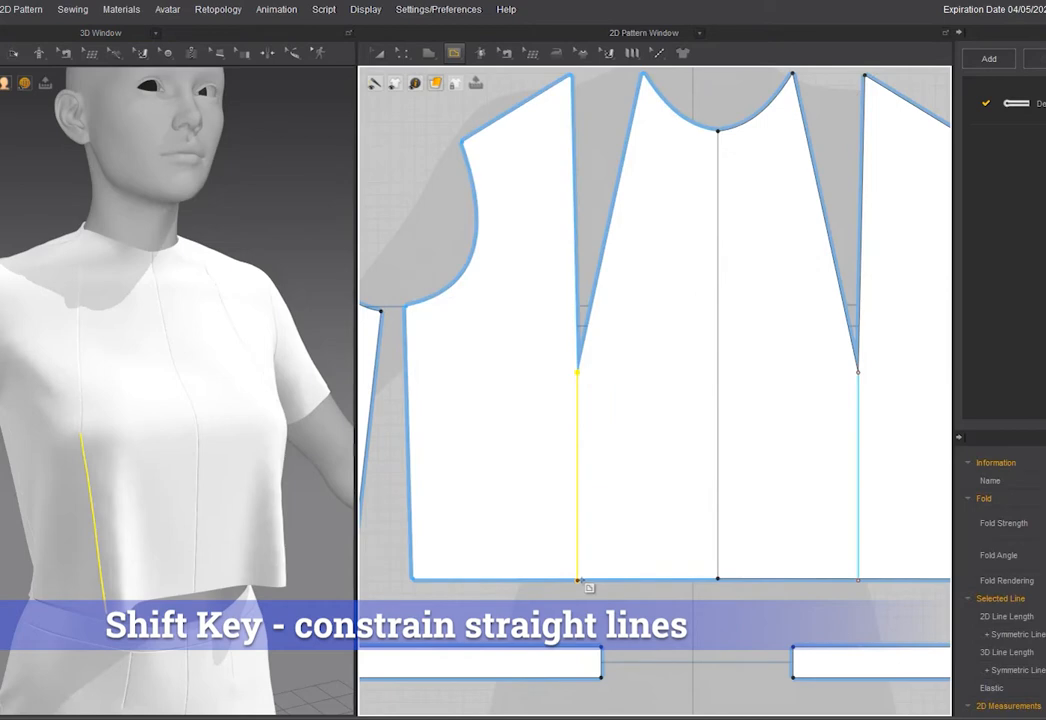
Cut and sew the front bodice along the vertical line from dart tip to hem, and shift the side panel slightly outward
{"action": "right_click", "coordinate": [581, 445]}
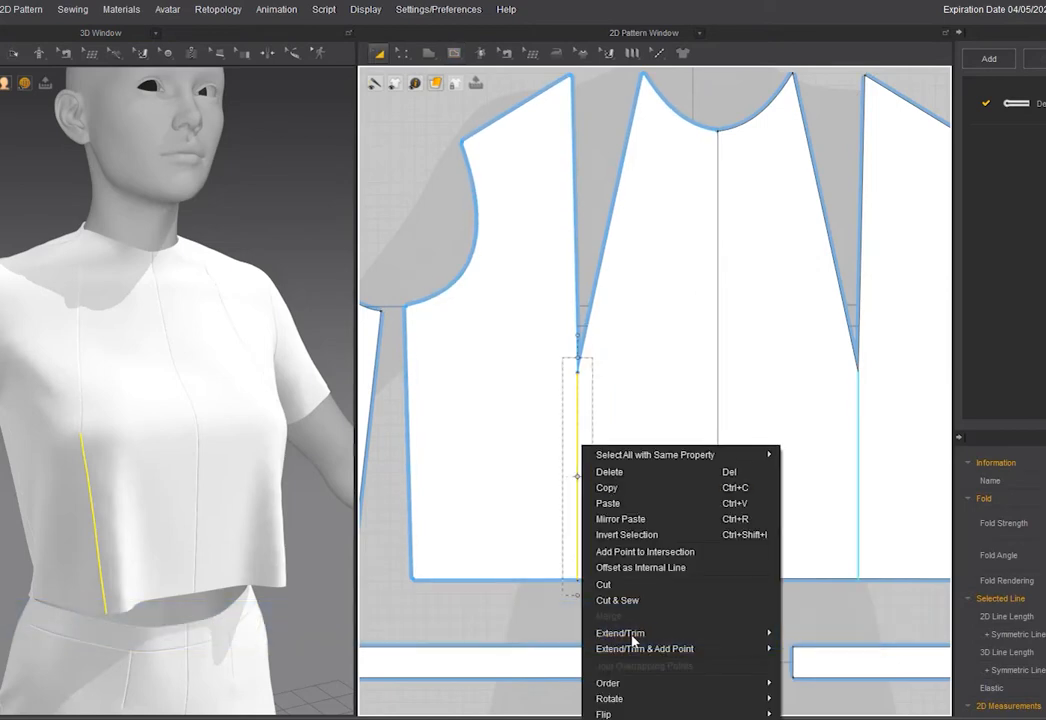
{"action": "left_click", "coordinate": [617, 600]}
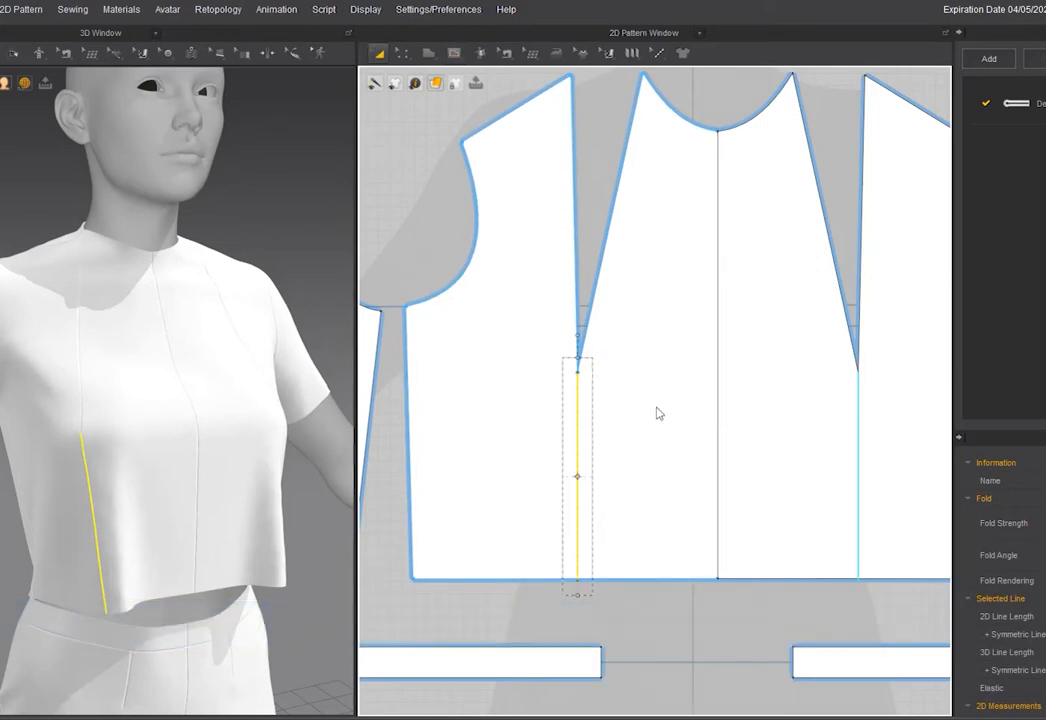
{"action": "left_click", "coordinate": [546, 373]}
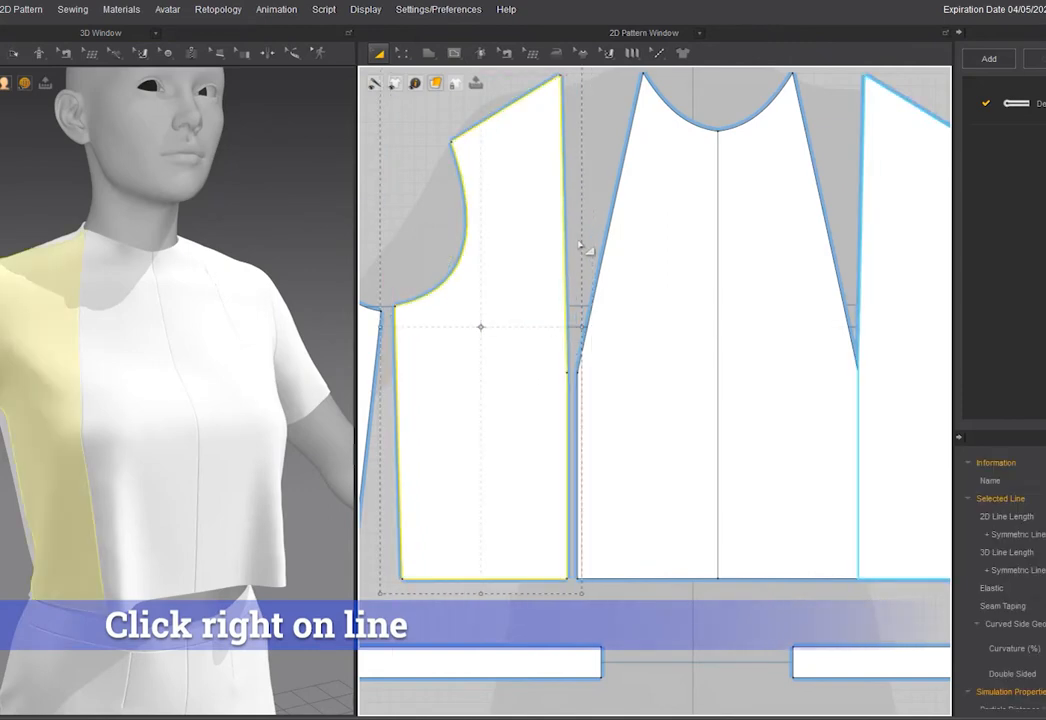
Draw a straight internal line on the side front panel from the middle of the shoulder seam down to the dart point
{"action": "right_click_drag", "start_coordinate": [581, 245], "coordinate": [581, 318]}
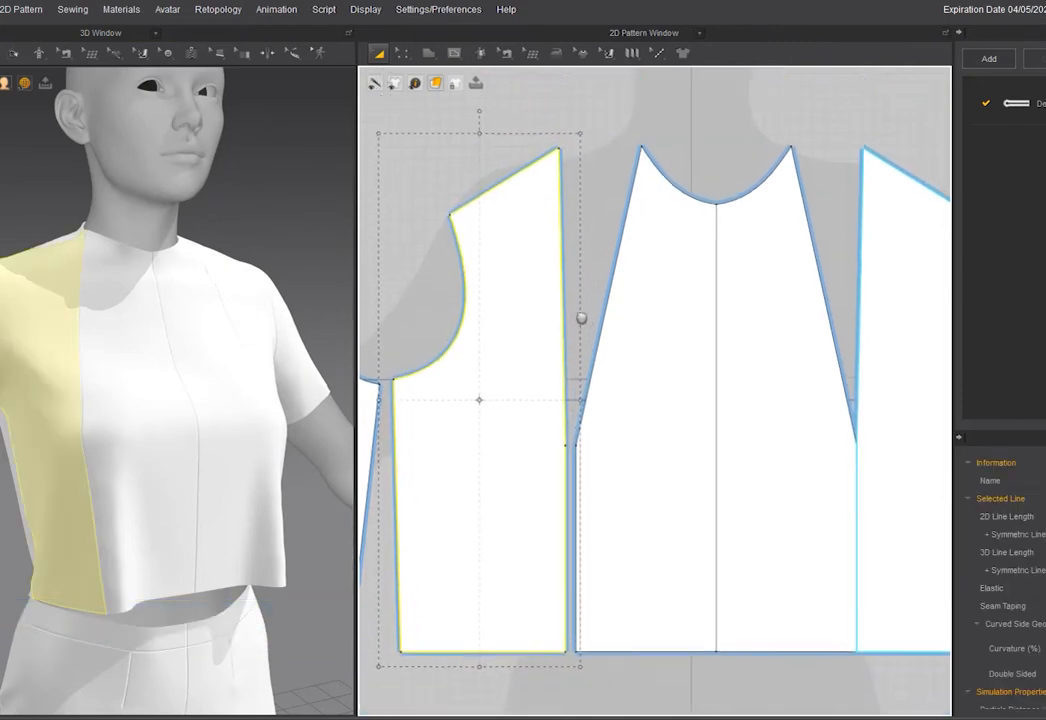
{"action": "scroll", "coordinate": [582, 310], "scroll_direction": "up", "scroll_amount": 2}
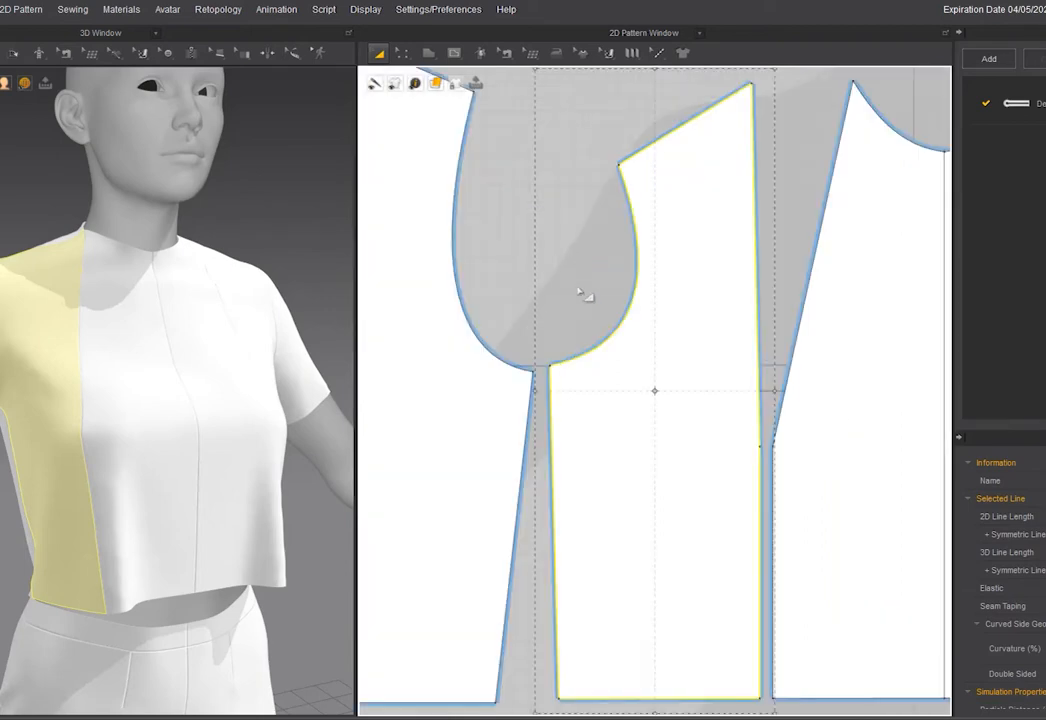
{"action": "scroll", "coordinate": [614, 280], "scroll_direction": "up", "scroll_amount": 1}
{"action": "scroll", "coordinate": [617, 283], "scroll_direction": "down", "scroll_amount": 3}
{"action": "right_click_drag", "start_coordinate": [616, 283], "coordinate": [515, 341]}
{"action": "key", "text": "g"}
{"action": "left_click", "coordinate": [557, 229]}
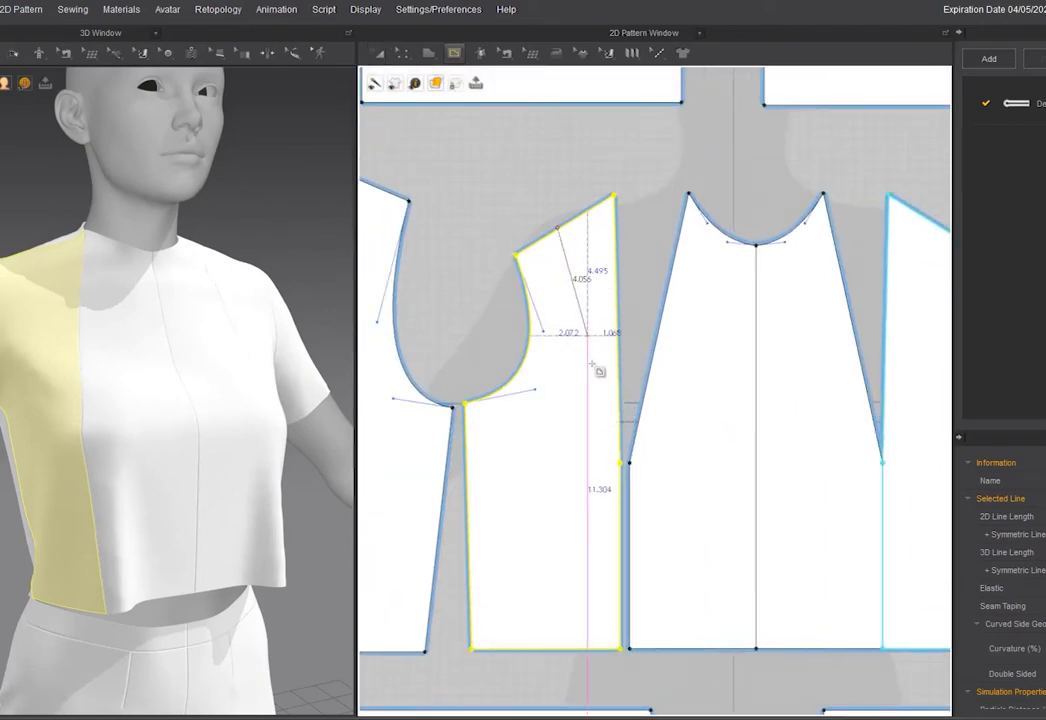
{"action": "left_click", "coordinate": [621, 463]}
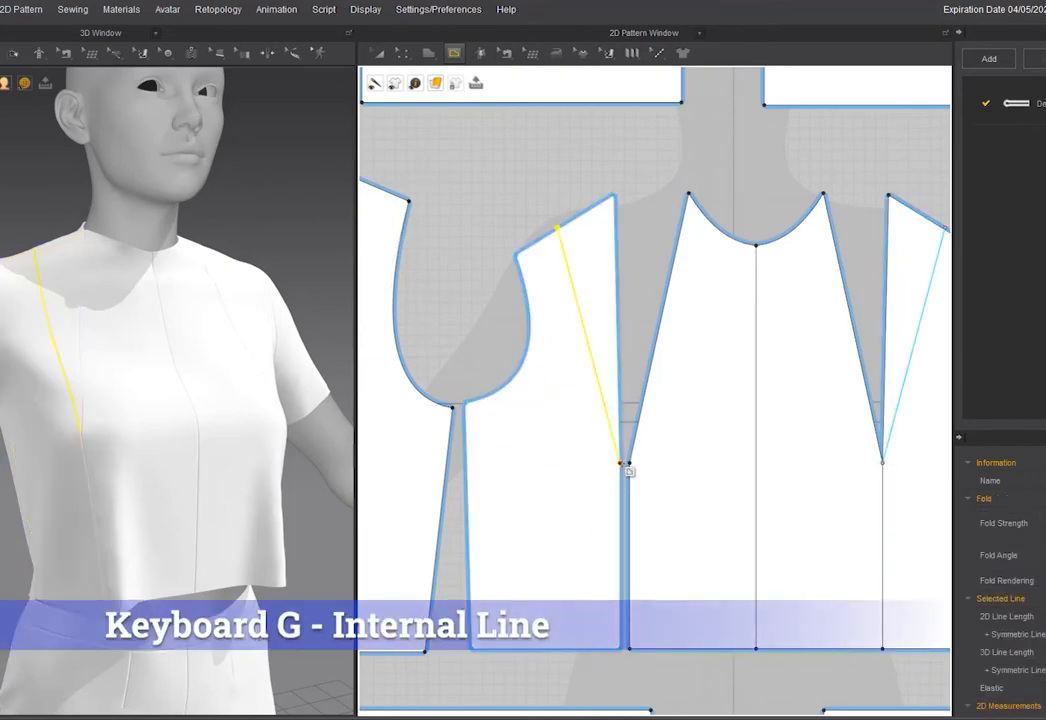
Cut and sew the side front panel along the diagonal internal line between shoulder and dart point
{"action": "key", "text": "a"}
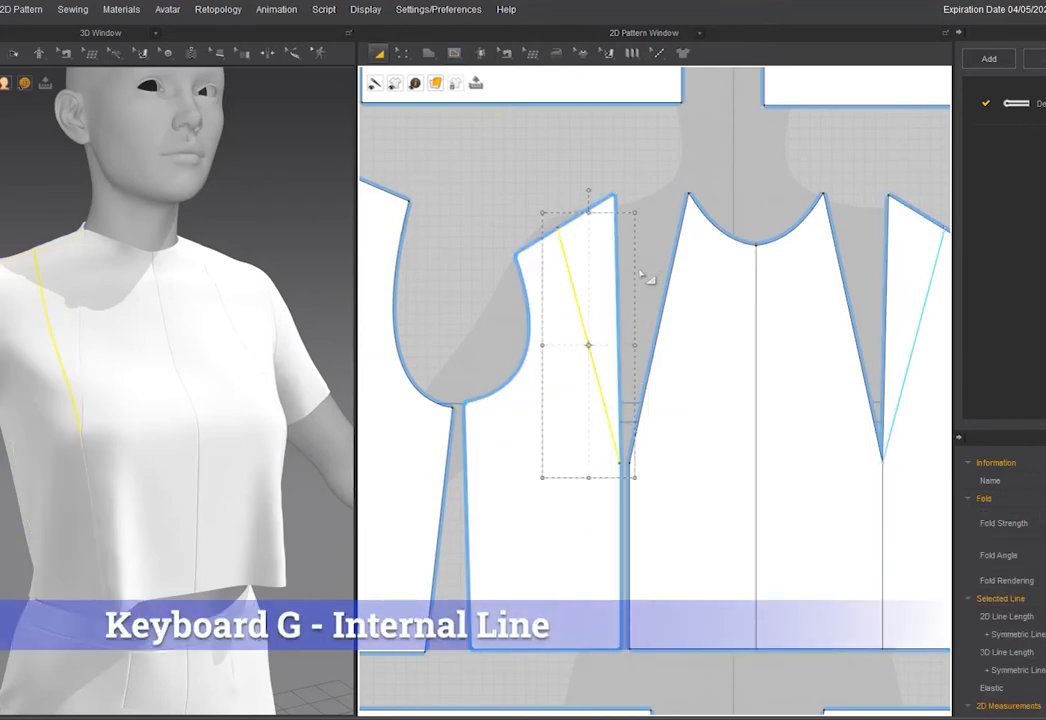
{"action": "right_click", "coordinate": [575, 284]}
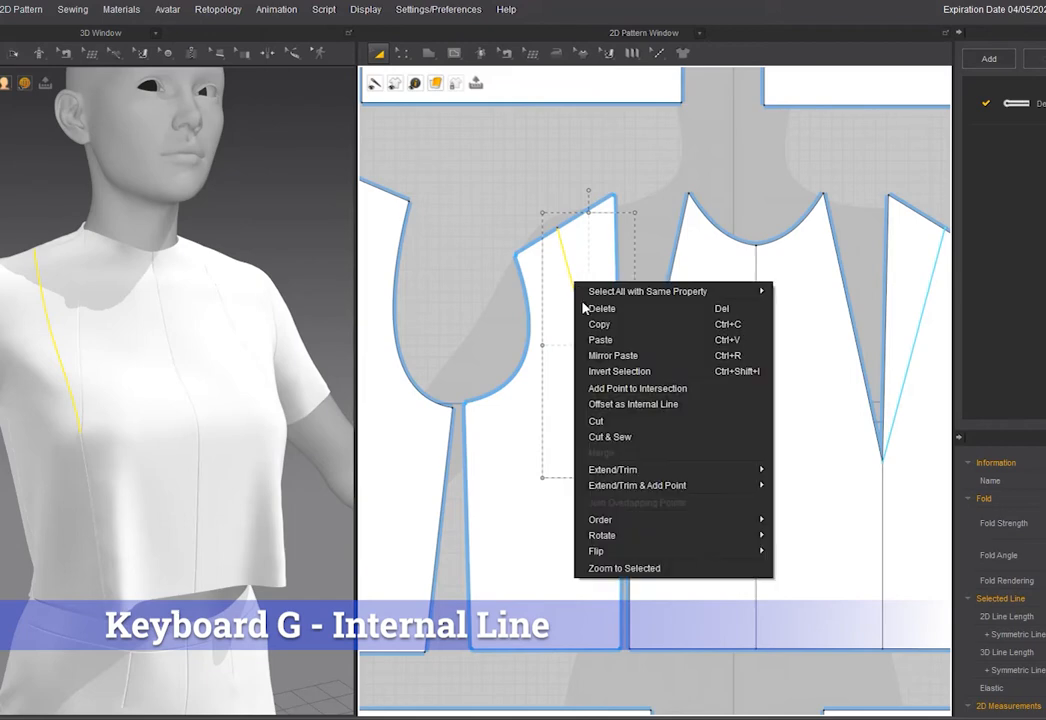
{"action": "left_click", "coordinate": [621, 437]}
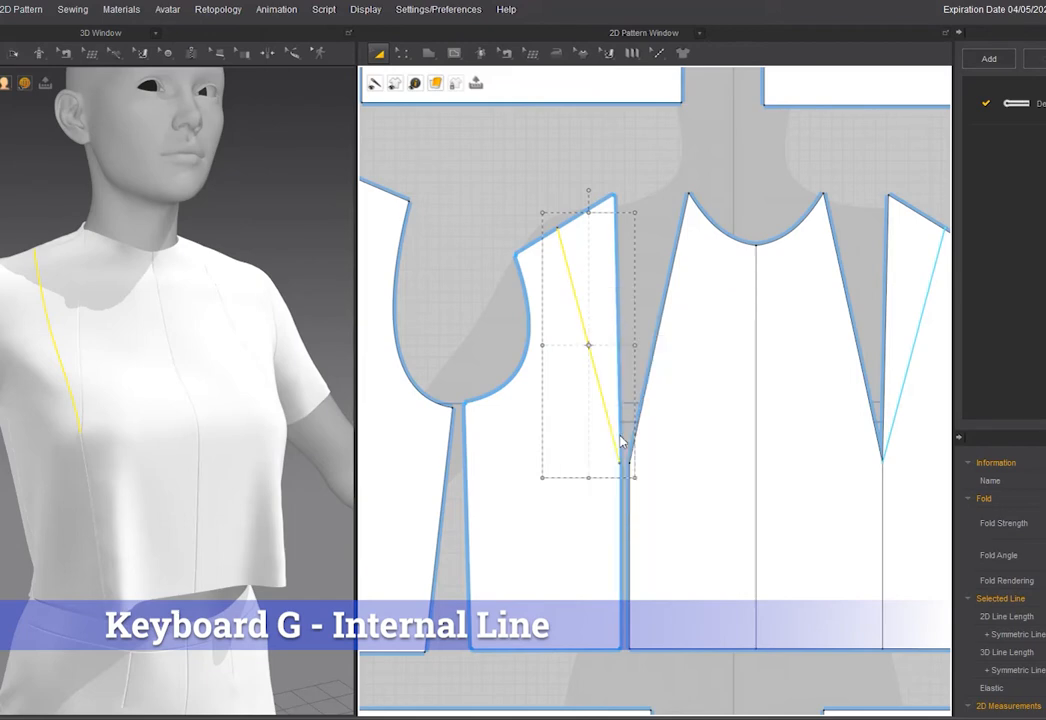
Show the seams on the 3D garment and select the dart seam between the side and centre front panels with Edit Sewing
{"action": "right_click_drag", "start_coordinate": [128, 286], "coordinate": [163, 299]}
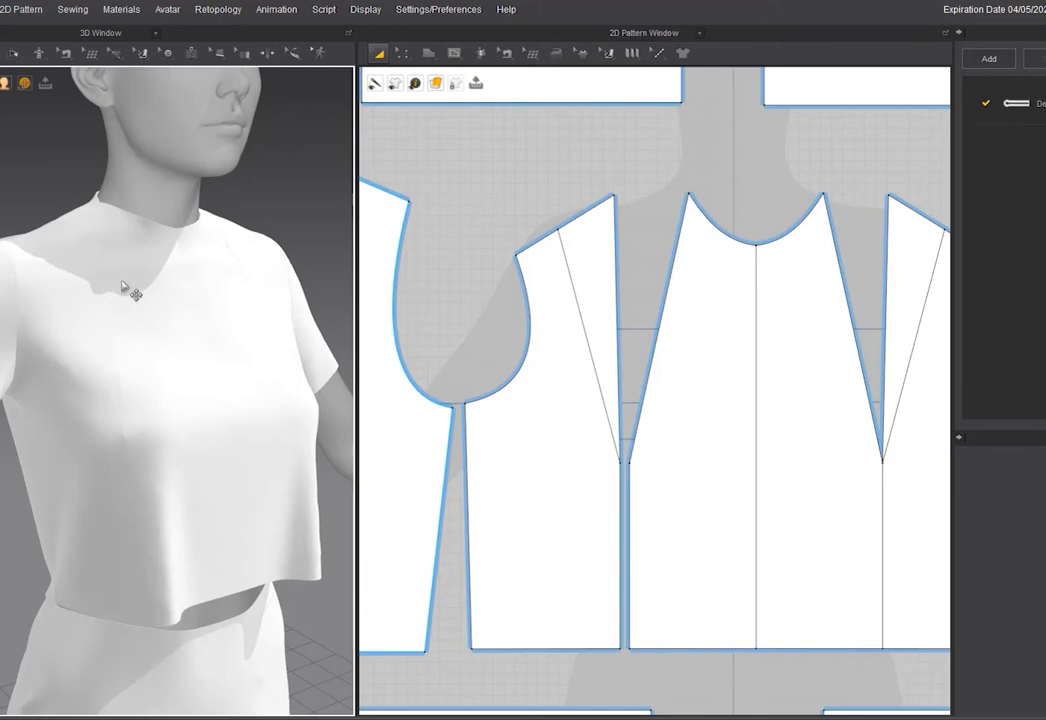
{"action": "scroll", "coordinate": [122, 288], "scroll_direction": "up", "scroll_amount": 5}
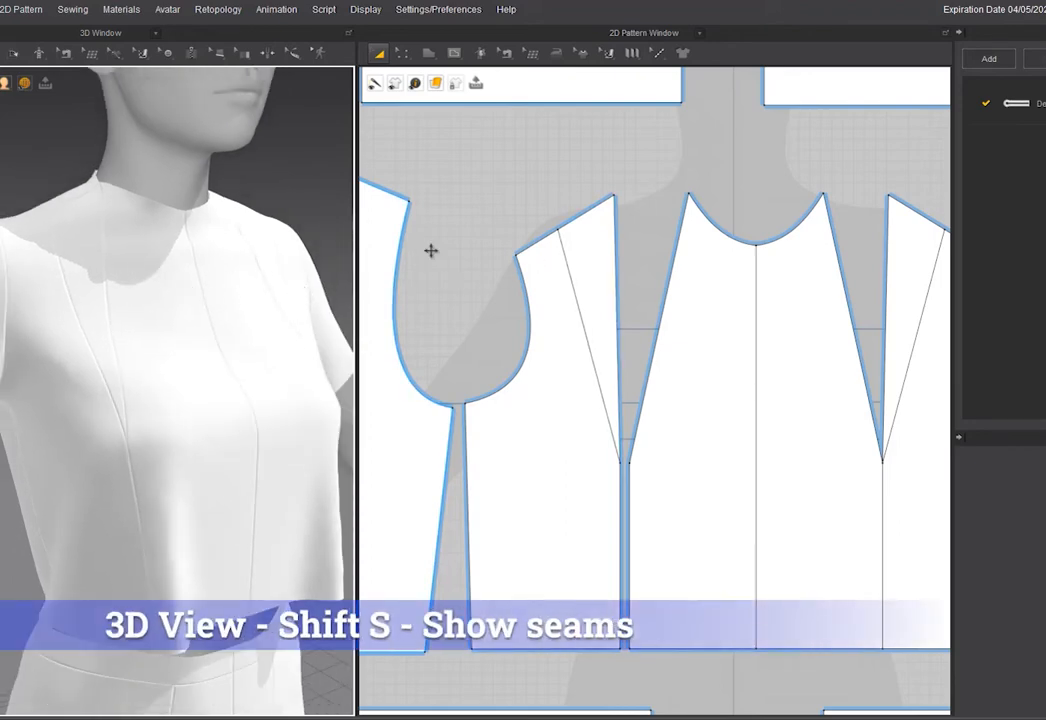
{"action": "scroll", "coordinate": [640, 236], "scroll_direction": "up", "scroll_amount": 2}
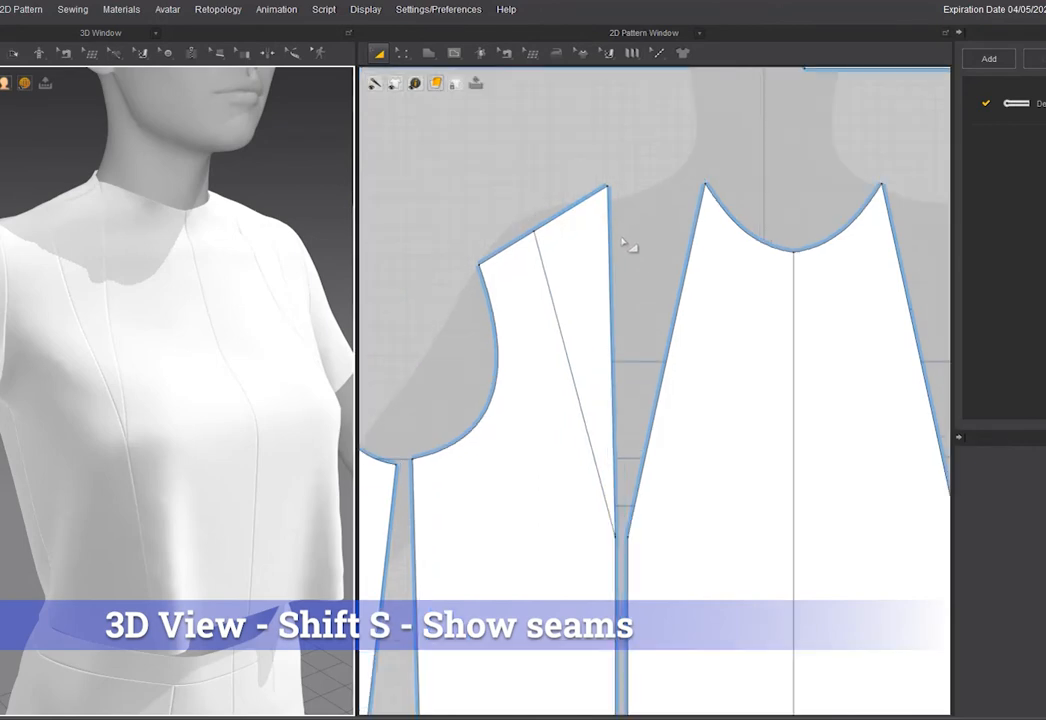
{"action": "key", "text": "b"}
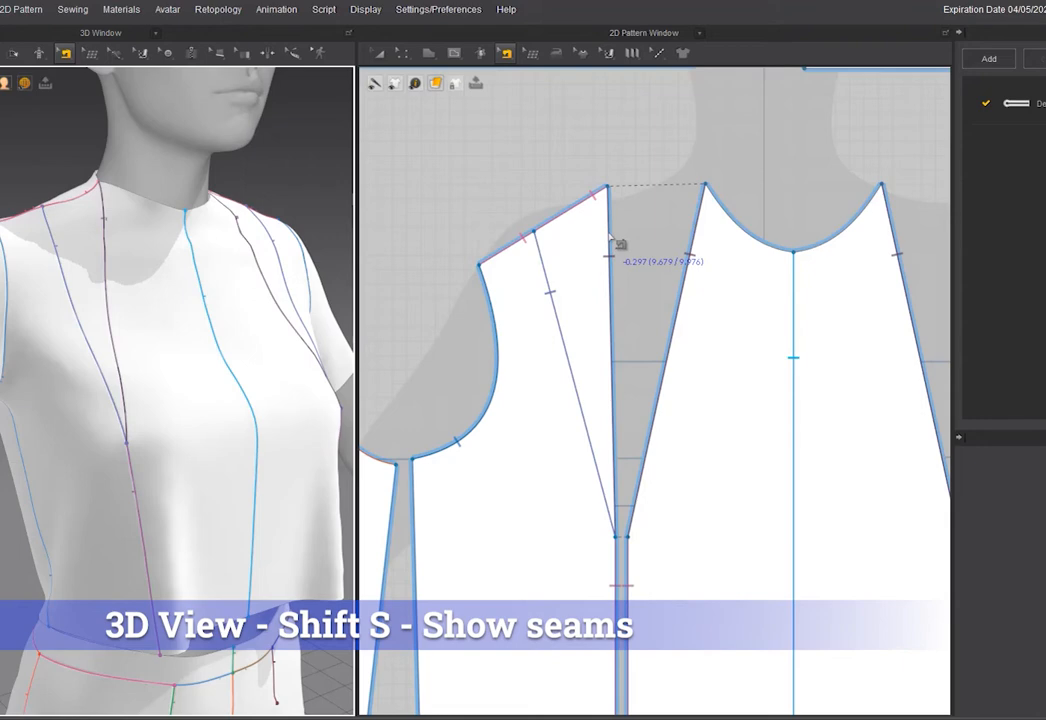
{"action": "left_click", "coordinate": [610, 236]}
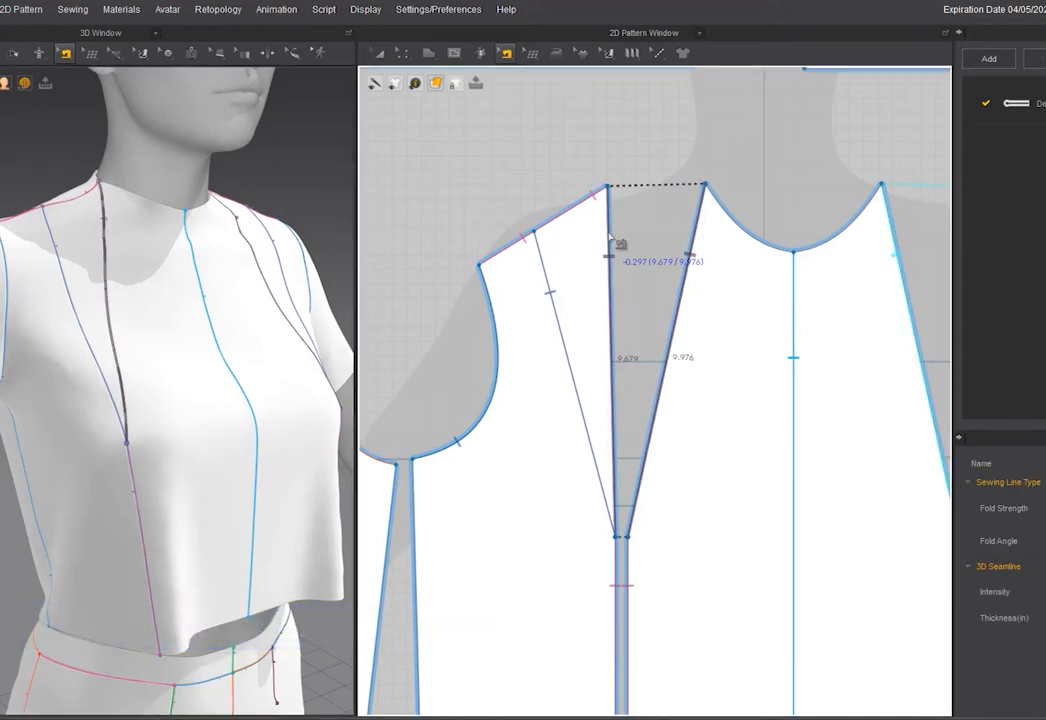
Merge the sewn dart edges so the inner shoulder piece joins the centre front panel, and select the merged panel
{"action": "left_click", "coordinate": [508, 57]}
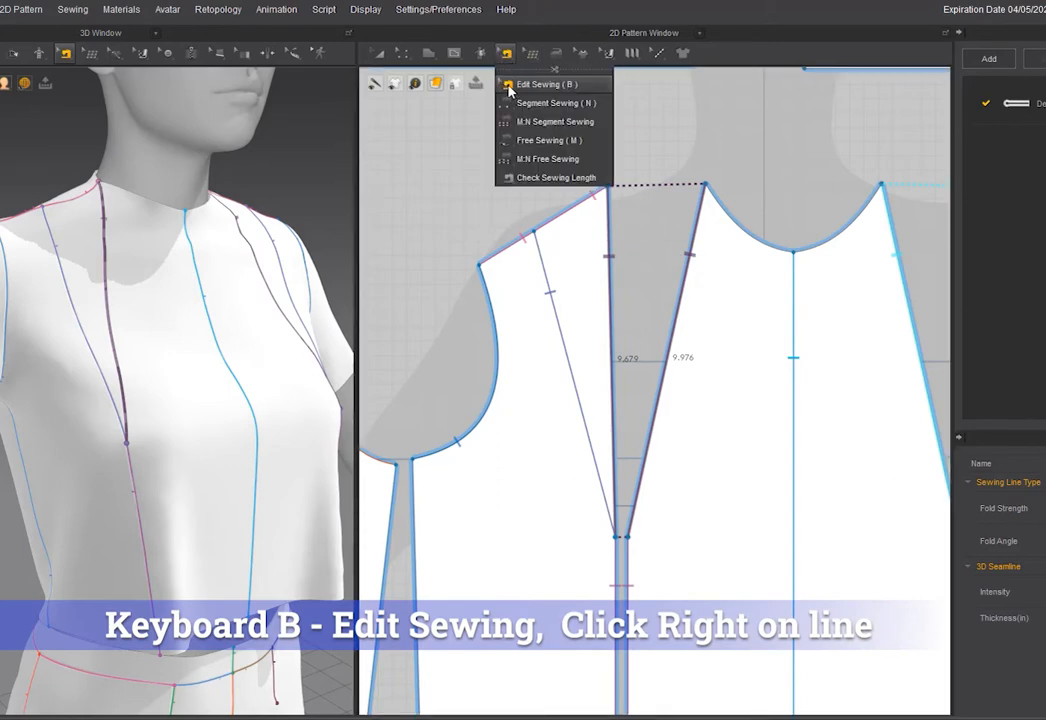
{"action": "left_click", "coordinate": [549, 89]}
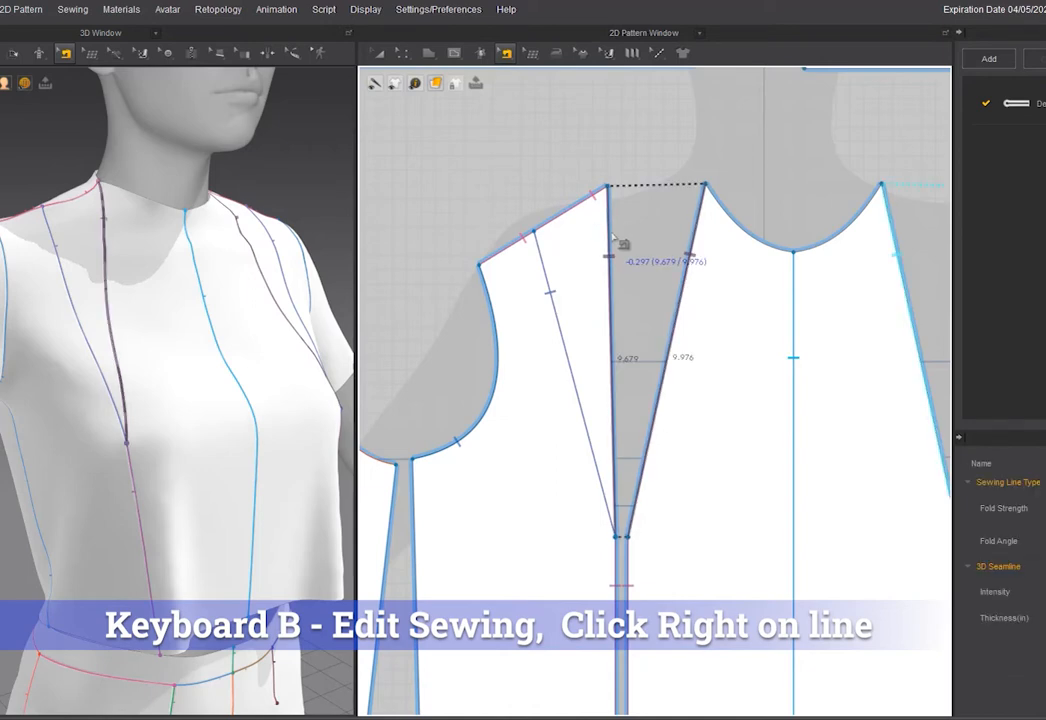
{"action": "right_click", "coordinate": [613, 237]}
{"action": "left_click", "coordinate": [634, 308]}
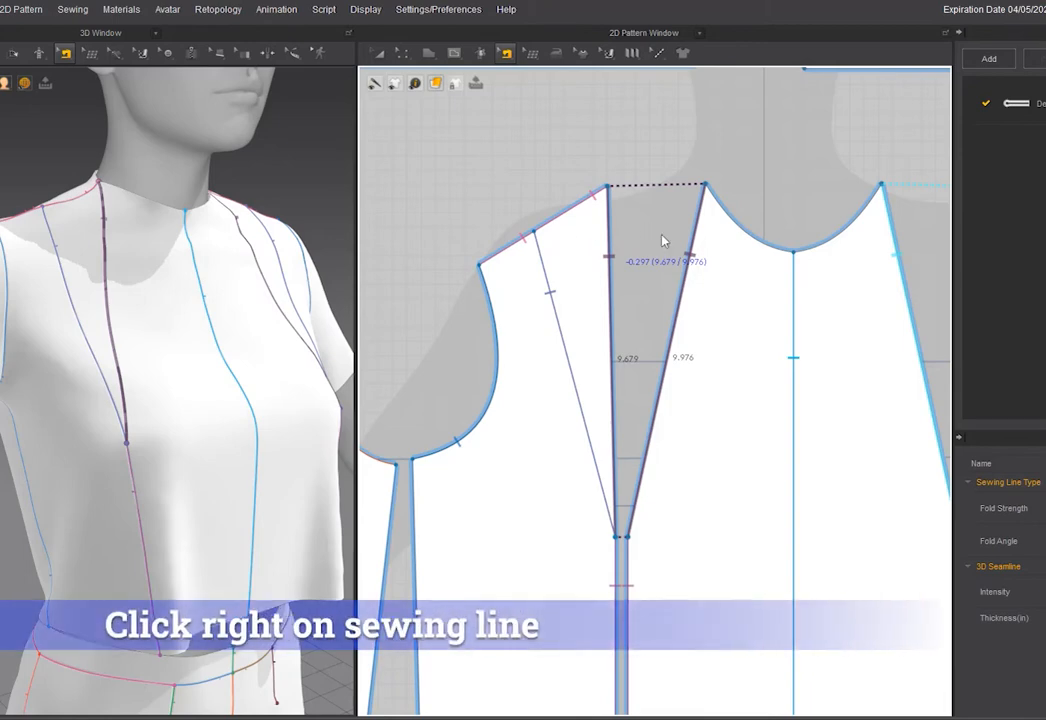
{"action": "right_click", "coordinate": [621, 275]}
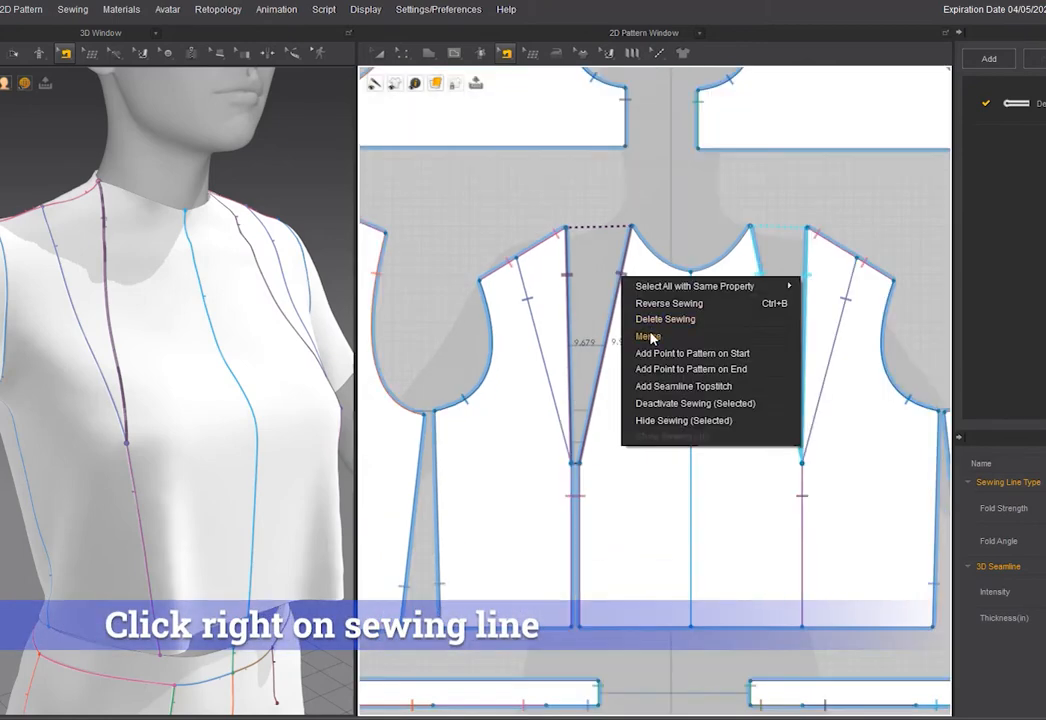
{"action": "left_click", "coordinate": [651, 334]}
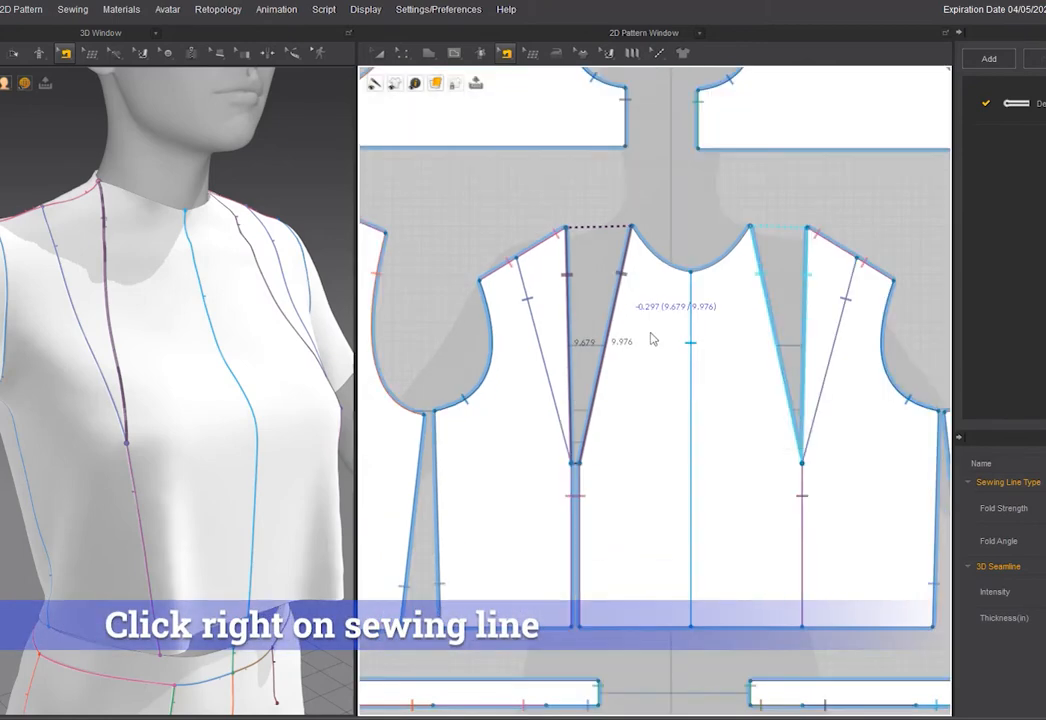
{"action": "key", "text": "a"}
{"action": "left_click", "coordinate": [518, 381]}
{"action": "left_click", "coordinate": [609, 352]}
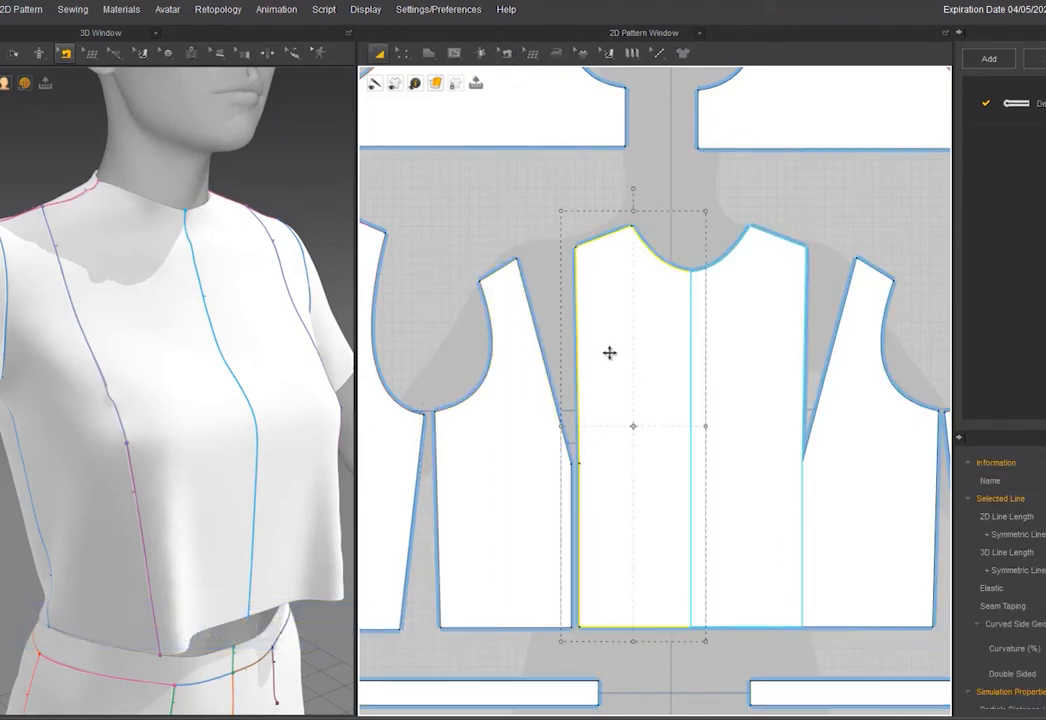
Round the corner point on the side front panel's inner edge with Smooth Curve, about 2.57 in along each side
{"action": "key", "text": "b"}
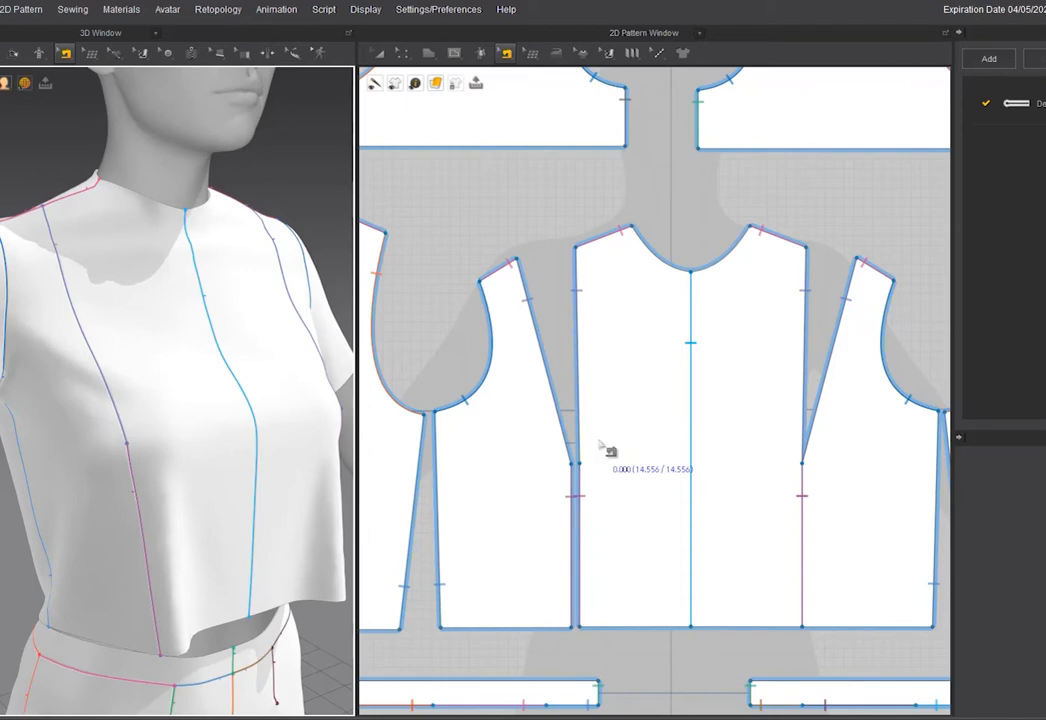
{"action": "key", "text": "z"}
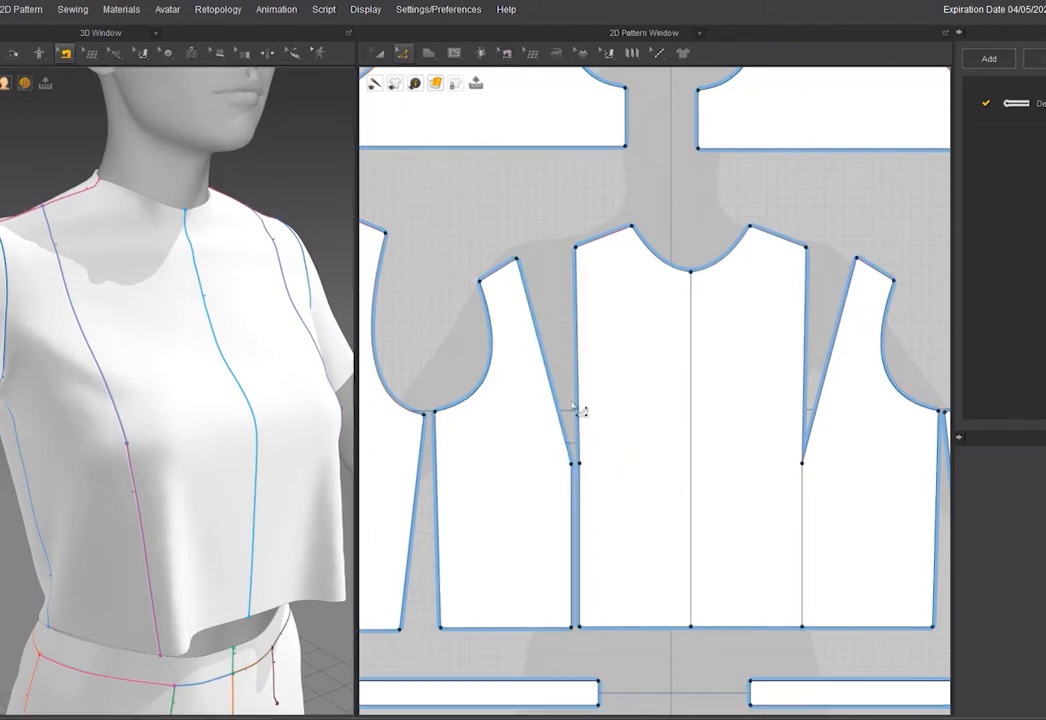
{"action": "left_click", "coordinate": [384, 55]}
{"action": "left_click", "coordinate": [399, 54]}
{"action": "left_click", "coordinate": [404, 55]}
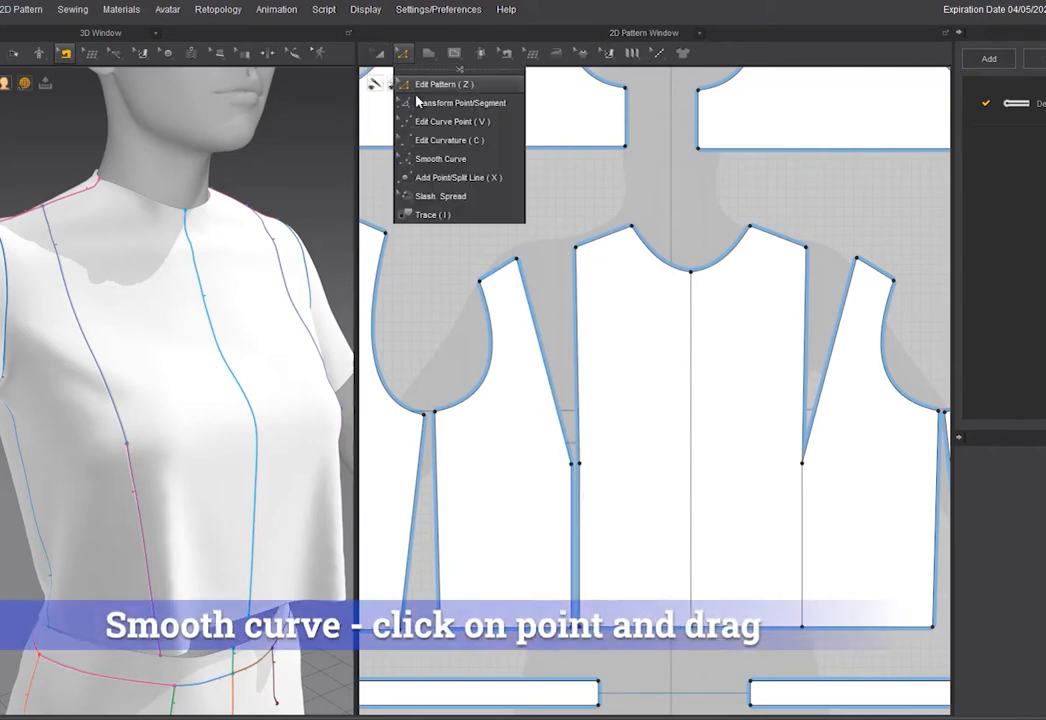
{"action": "left_click", "coordinate": [438, 160]}
{"action": "left_click_drag", "start_coordinate": [573, 465], "coordinate": [515, 537]}
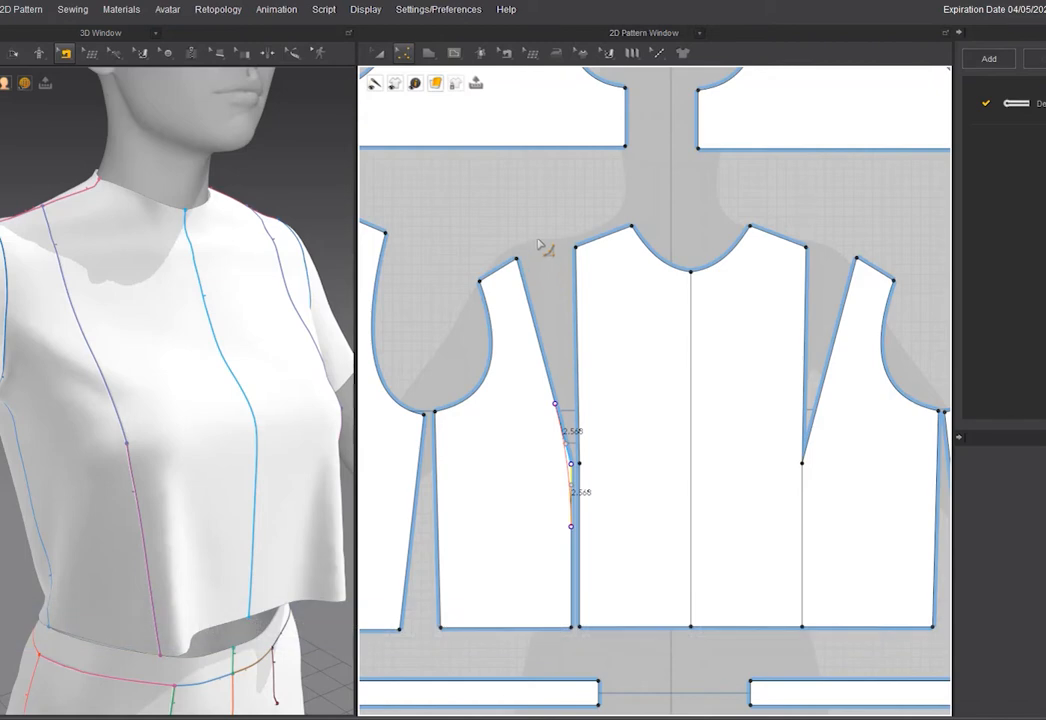
{"action": "left_click_drag", "start_coordinate": [538, 243], "coordinate": [538, 243]}
Simulate the garment, tug the centre and side front panels to settle the drape, and check the sewing lines
{"action": "key", "text": "space"}
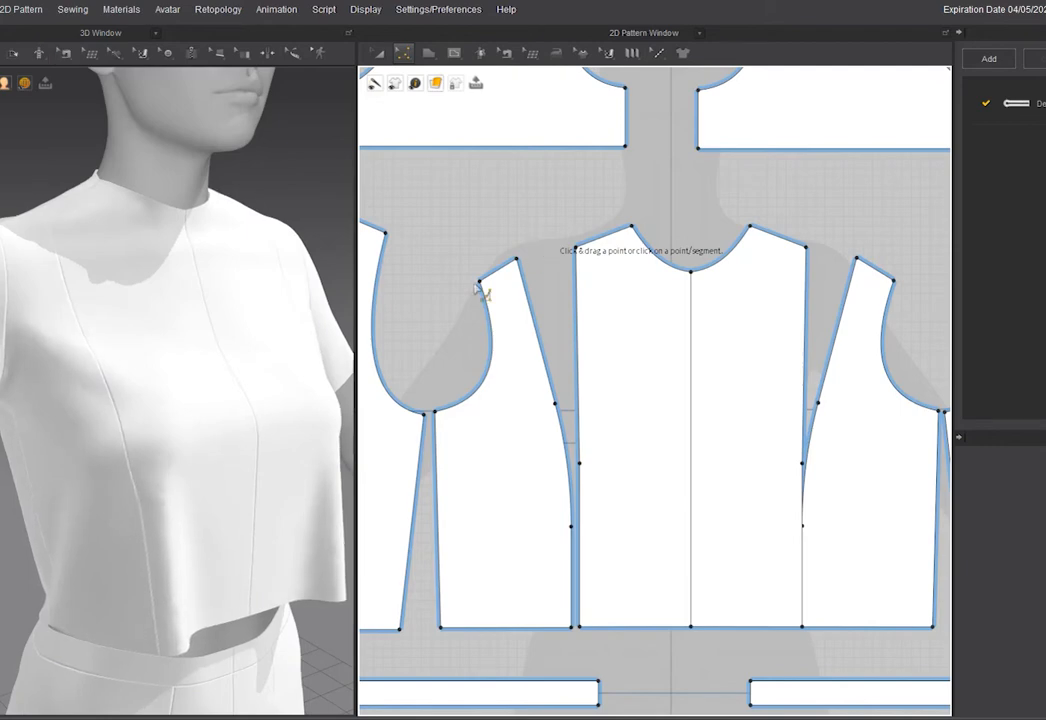
{"action": "left_click", "coordinate": [104, 330]}
{"action": "mouse_move", "coordinate": [128, 374]}
{"action": "right_mouse_down"}
{"action": "mouse_move", "coordinate": [34, 395]}
{"action": "mouse_move", "coordinate": [110, 367]}
{"action": "right_mouse_up"}
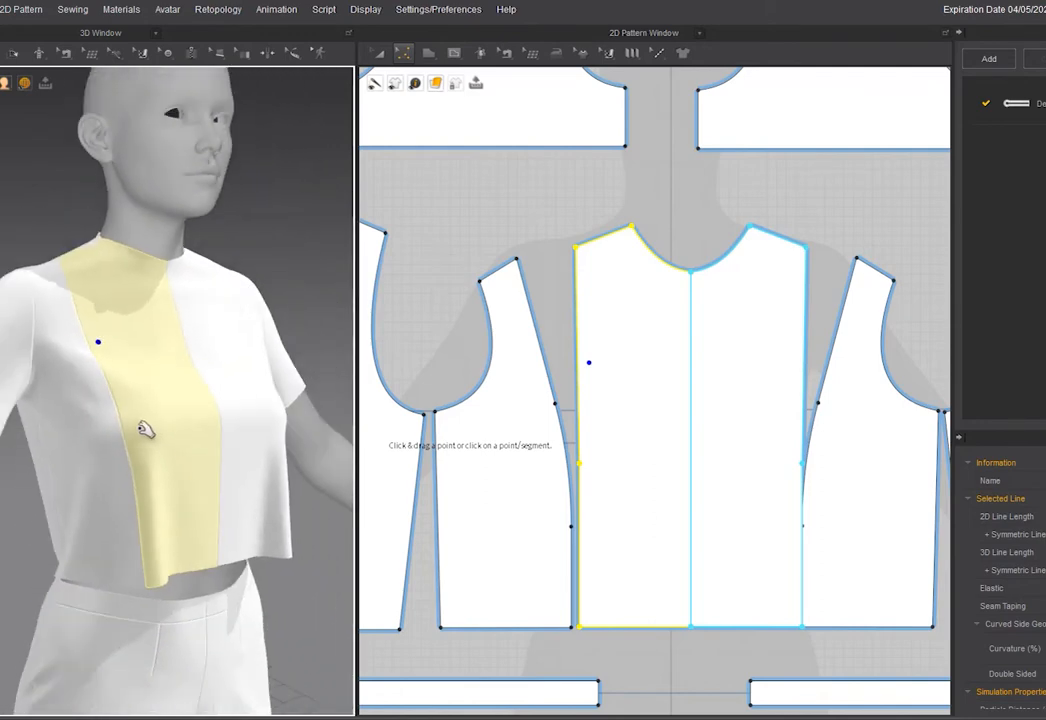
{"action": "left_click", "coordinate": [99, 470]}
{"action": "scroll", "coordinate": [100, 382], "scroll_direction": "up", "scroll_amount": 1}
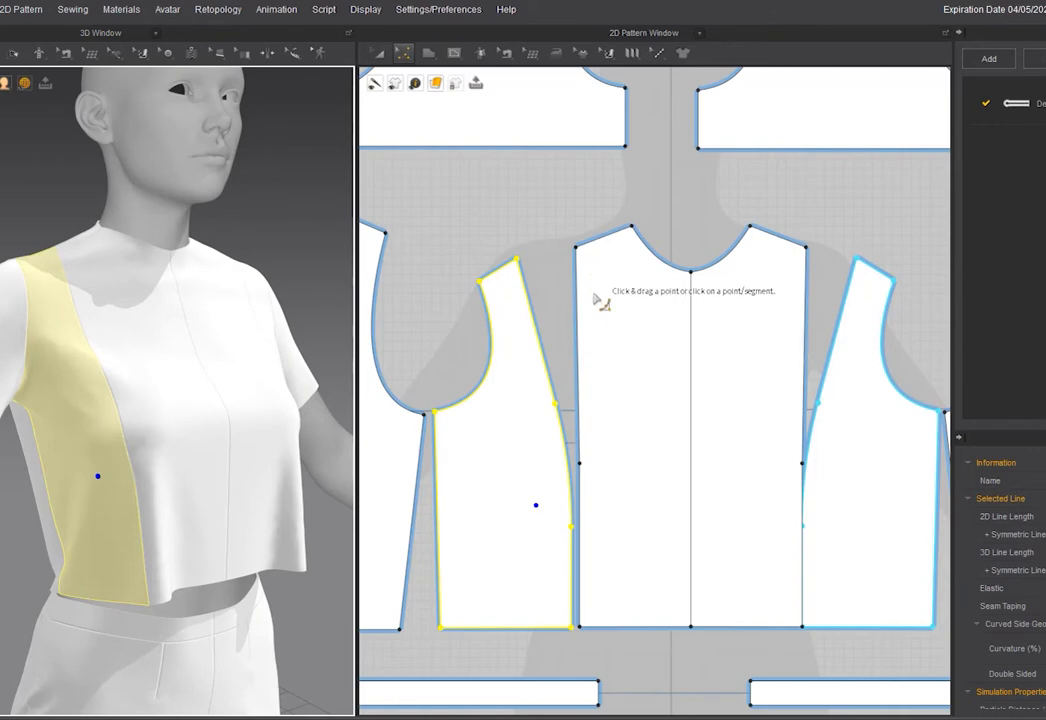
{"action": "key", "text": "b"}
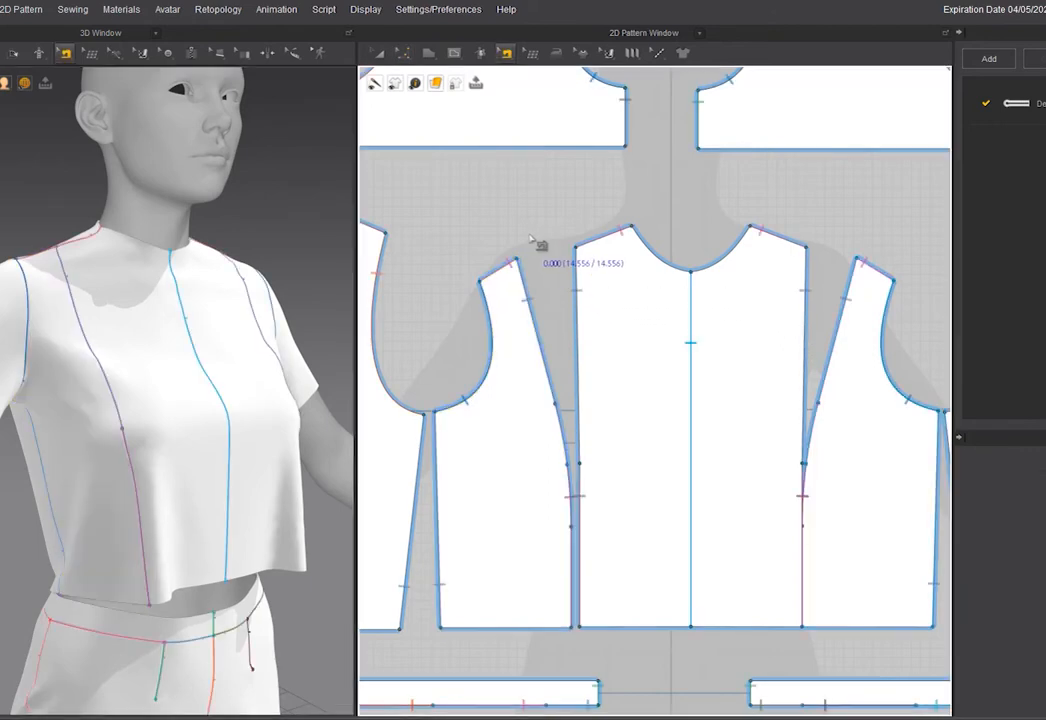
{"action": "key", "text": "a"}
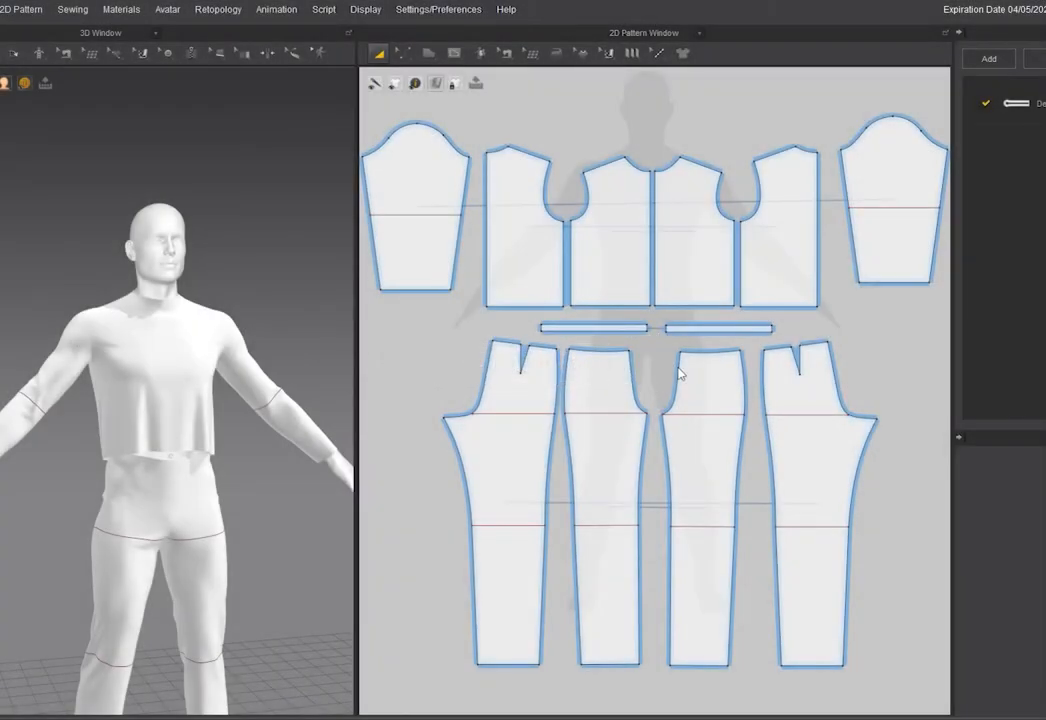
Add the jacket pattern sheet as a background image behind the menswear patterns in the 2D workspace
{"action": "scroll", "coordinate": [689, 311], "scroll_direction": "down", "scroll_amount": 1}
{"action": "scroll", "coordinate": [683, 244], "scroll_direction": "up", "scroll_amount": 3}
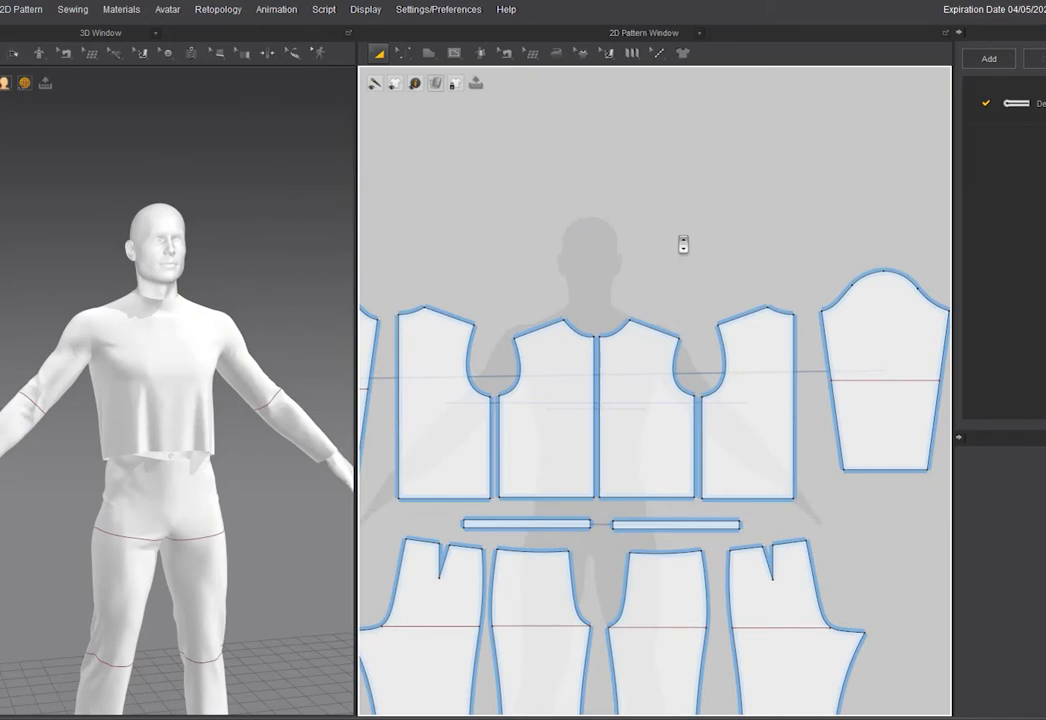
{"action": "right_click", "coordinate": [637, 186]}
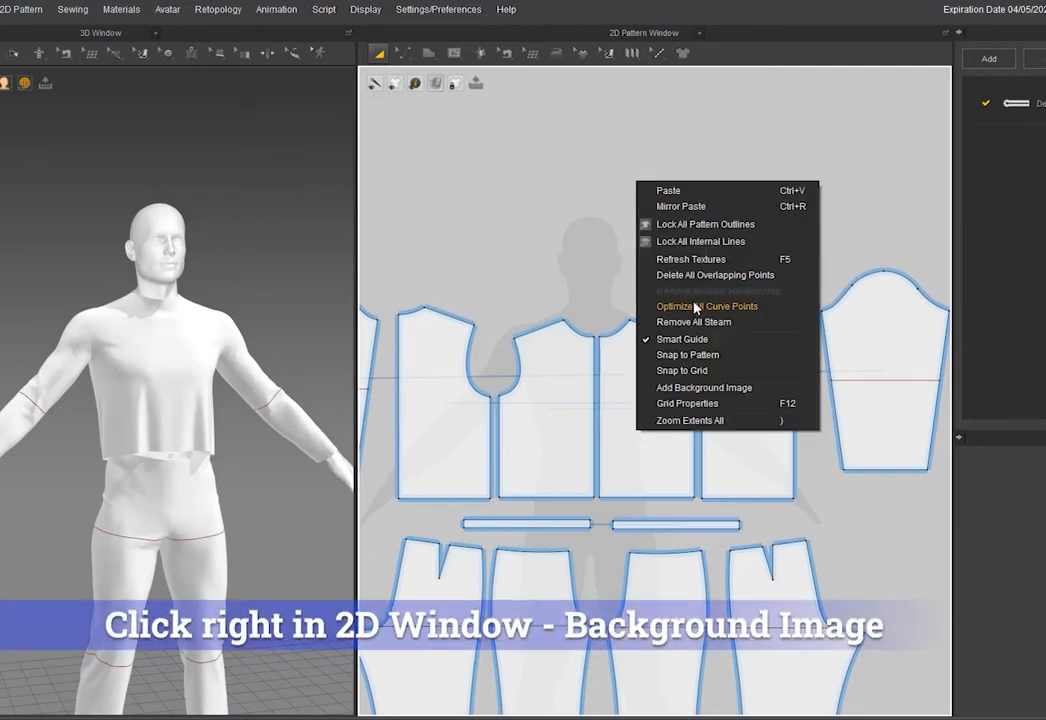
{"action": "left_click", "coordinate": [716, 388]}
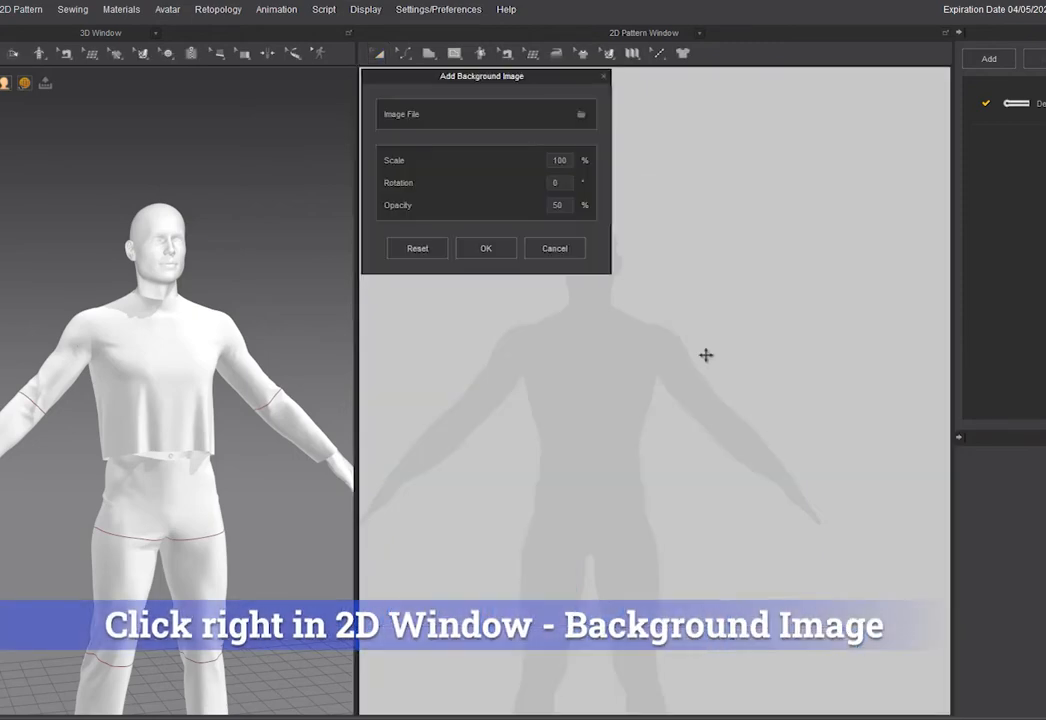
{"action": "left_click", "coordinate": [579, 117]}
{"action": "left_click", "coordinate": [587, 210]}
{"action": "double_click", "coordinate": [587, 210]}
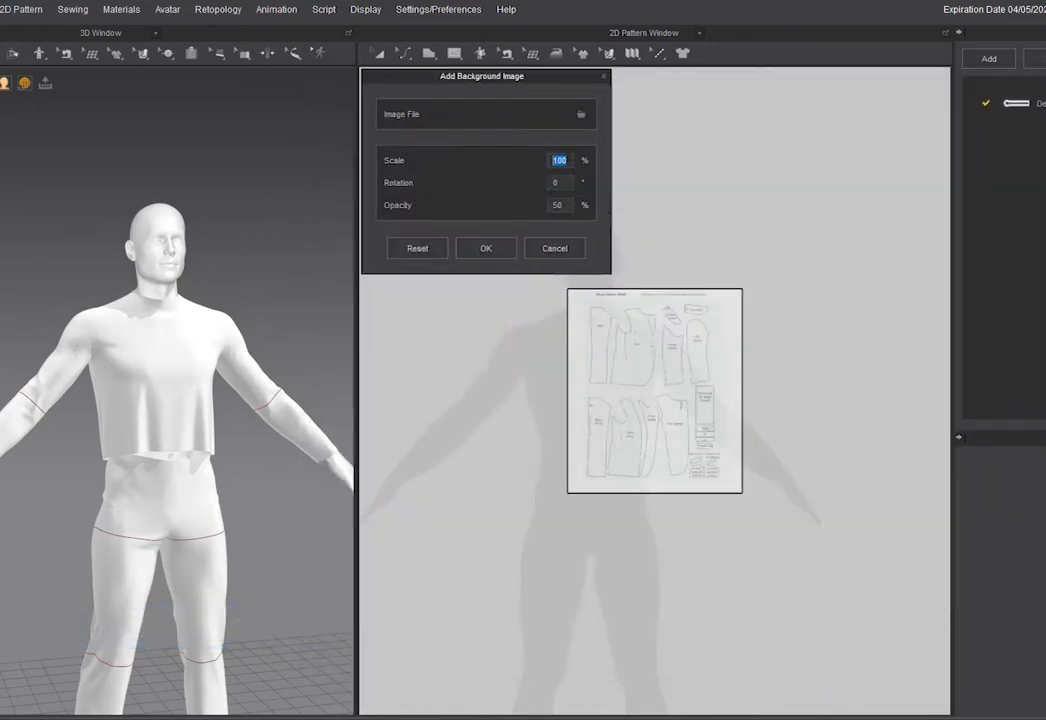
Set the background image's scale to 160% and its opacity to 88%
{"action": "left_click", "coordinate": [564, 160]}
{"action": "key", "text": "BackSpace"}
{"action": "key", "text": "BackSpace"}
{"action": "type", "text": "00"}
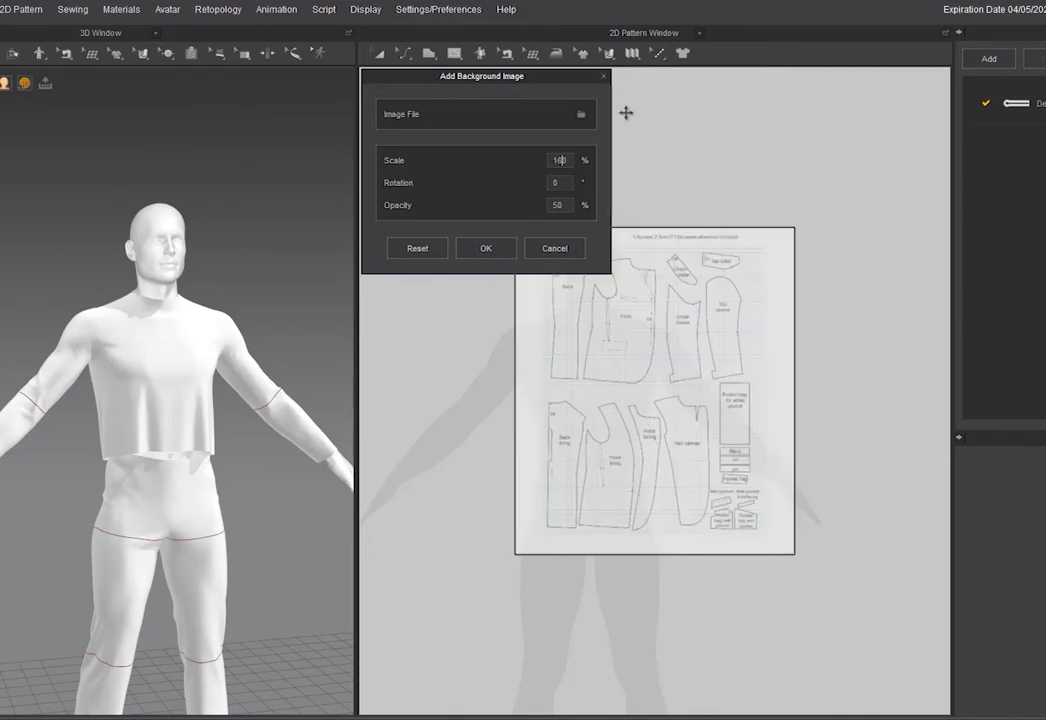
{"action": "type", "text": "7"}
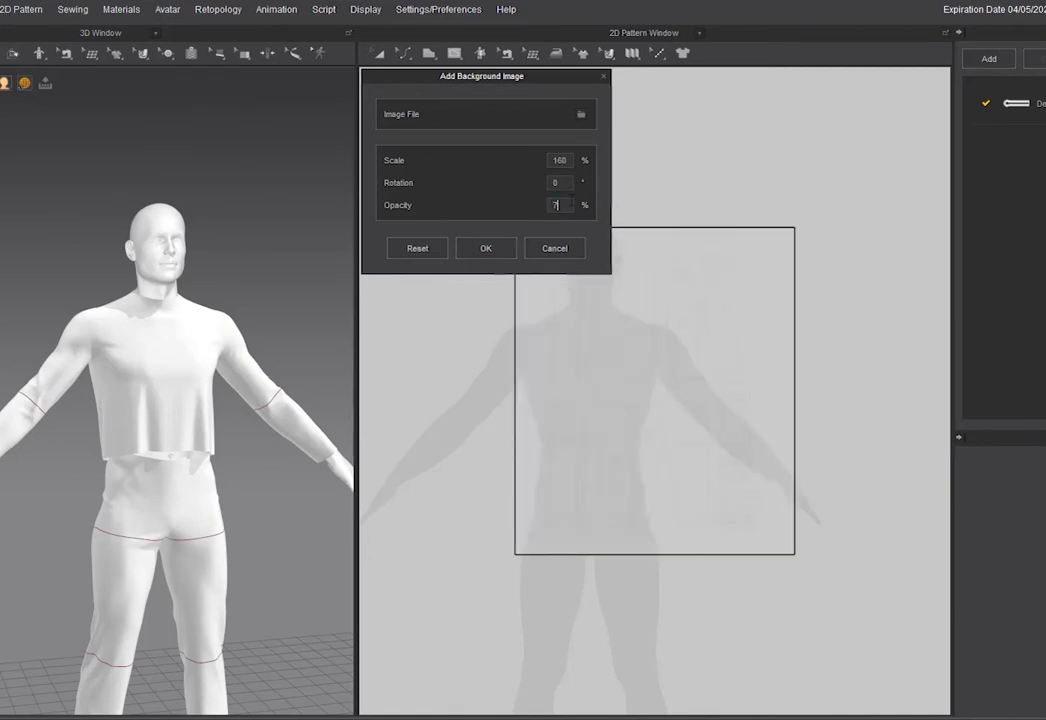
{"action": "type", "text": "88"}
Place the jacket pattern sheet up and to the right of the avatar silhouette and accept the background image
{"action": "left_click_drag", "start_coordinate": [563, 294], "coordinate": [850, 135]}
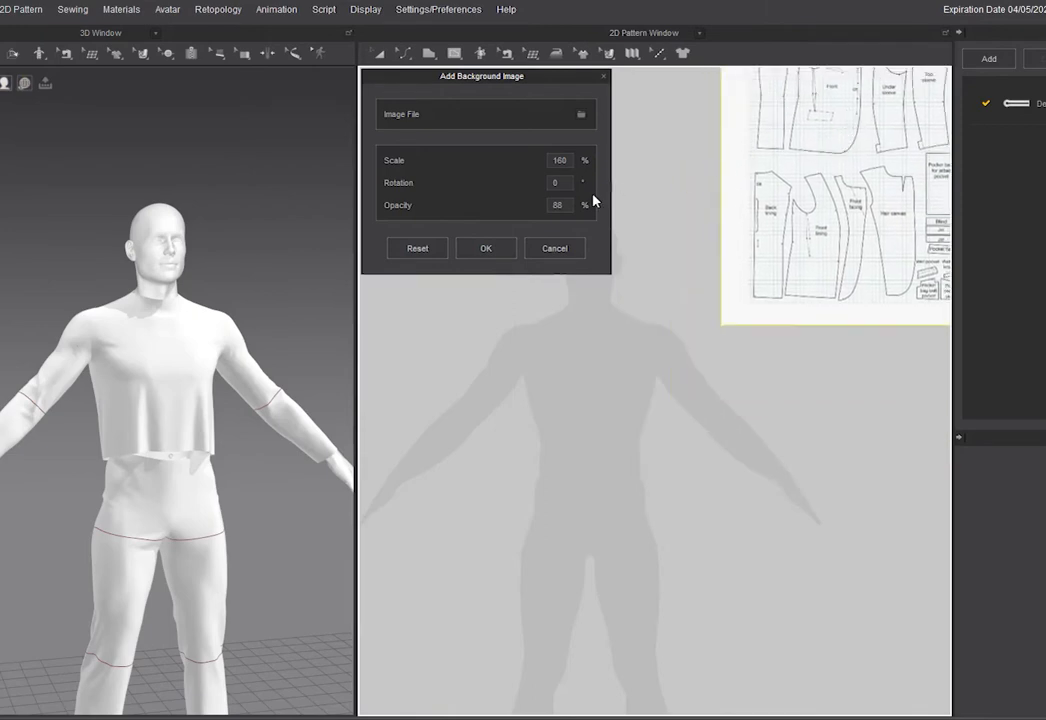
{"action": "left_click", "coordinate": [484, 249]}
{"action": "scroll", "coordinate": [598, 280], "scroll_direction": "up", "scroll_amount": 2}
{"action": "scroll", "coordinate": [595, 285], "scroll_direction": "down", "scroll_amount": 4}
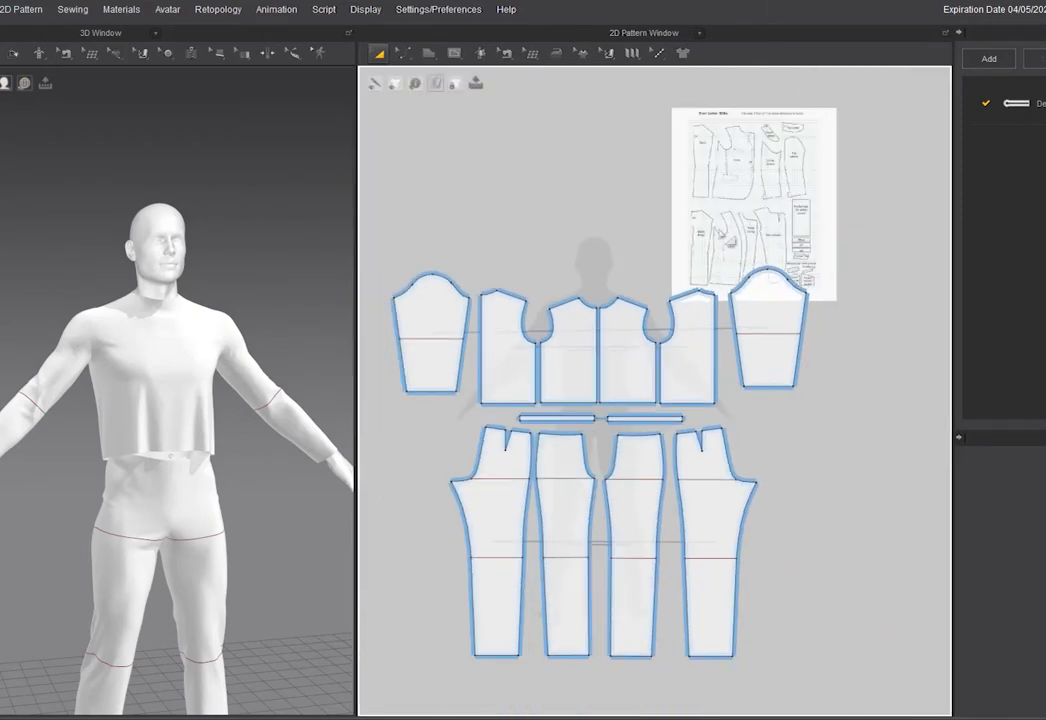
Examine the back, front and sleeve shapes on the Short jacket 1890s sheet against the bodice patterns
{"action": "scroll", "coordinate": [556, 270], "scroll_direction": "up", "scroll_amount": 3}
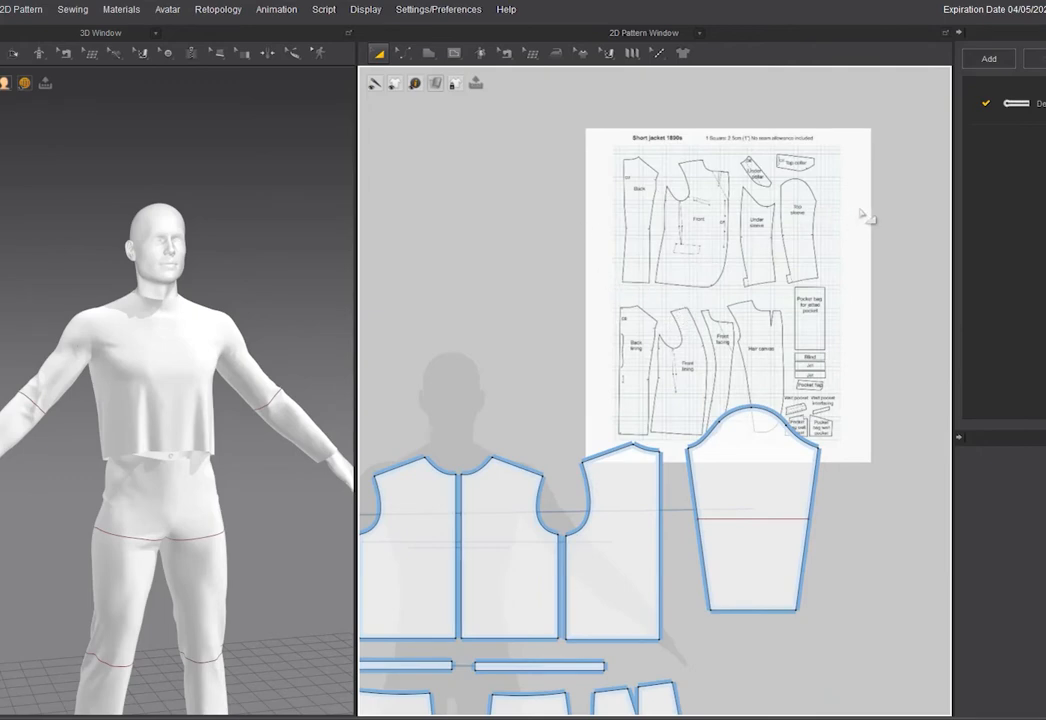
{"action": "scroll", "coordinate": [704, 160], "scroll_direction": "up", "scroll_amount": 2}
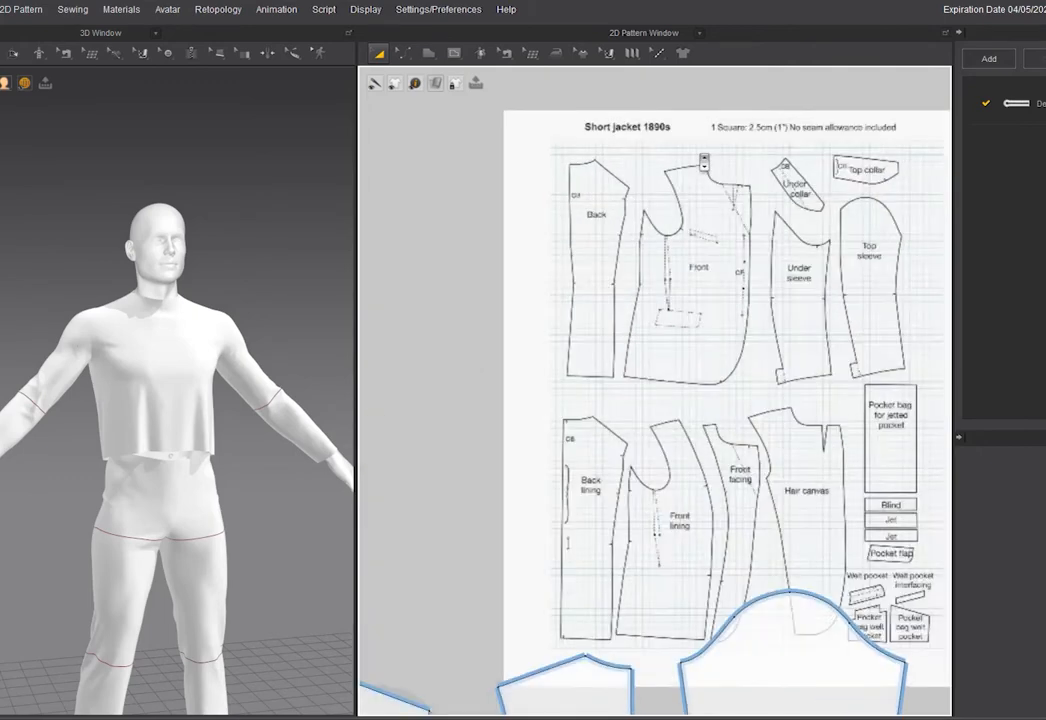
{"action": "scroll", "coordinate": [704, 160], "scroll_direction": "down", "scroll_amount": 4}
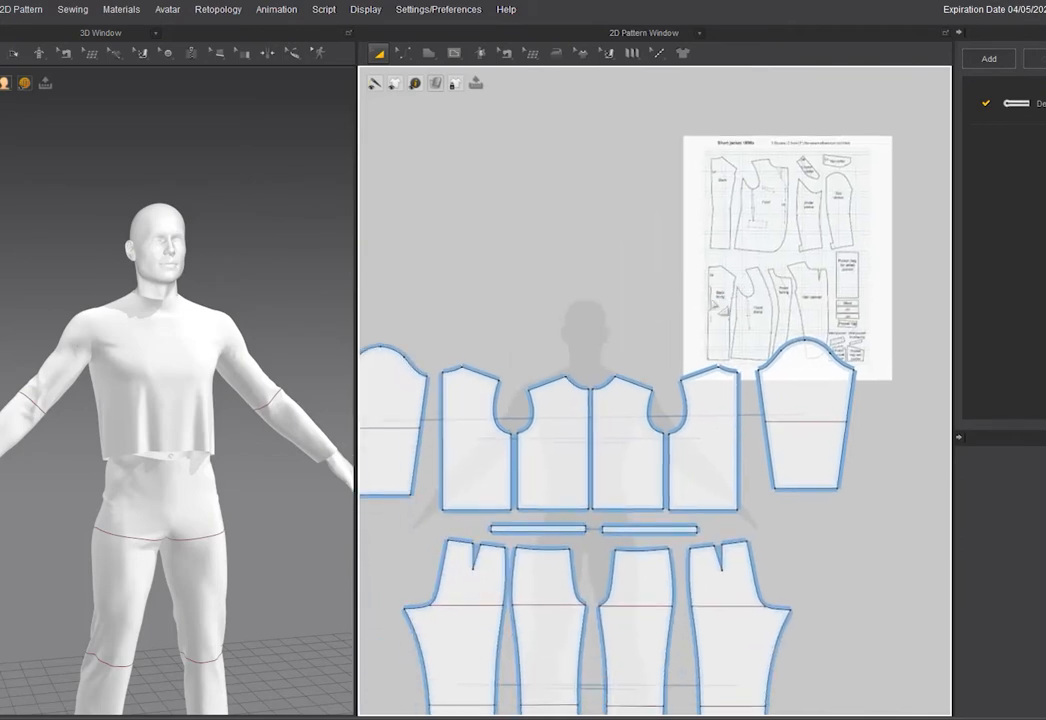
{"action": "scroll", "coordinate": [606, 158], "scroll_direction": "up", "scroll_amount": 2}
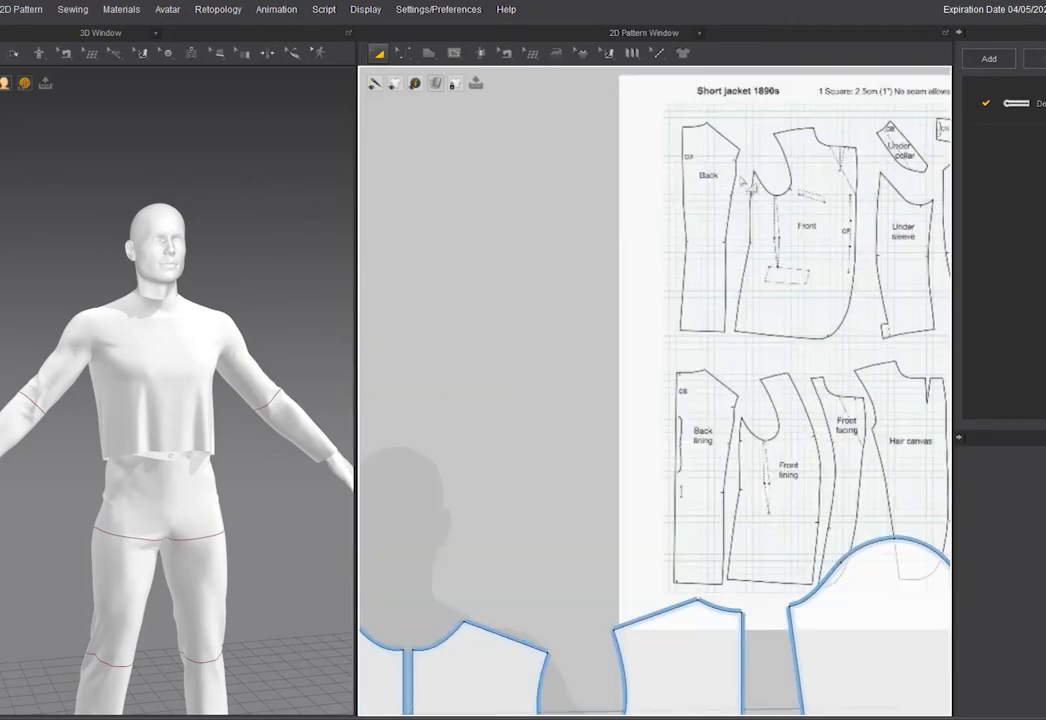
{"action": "middle_click_drag", "start_coordinate": [742, 188], "coordinate": [715, 256]}
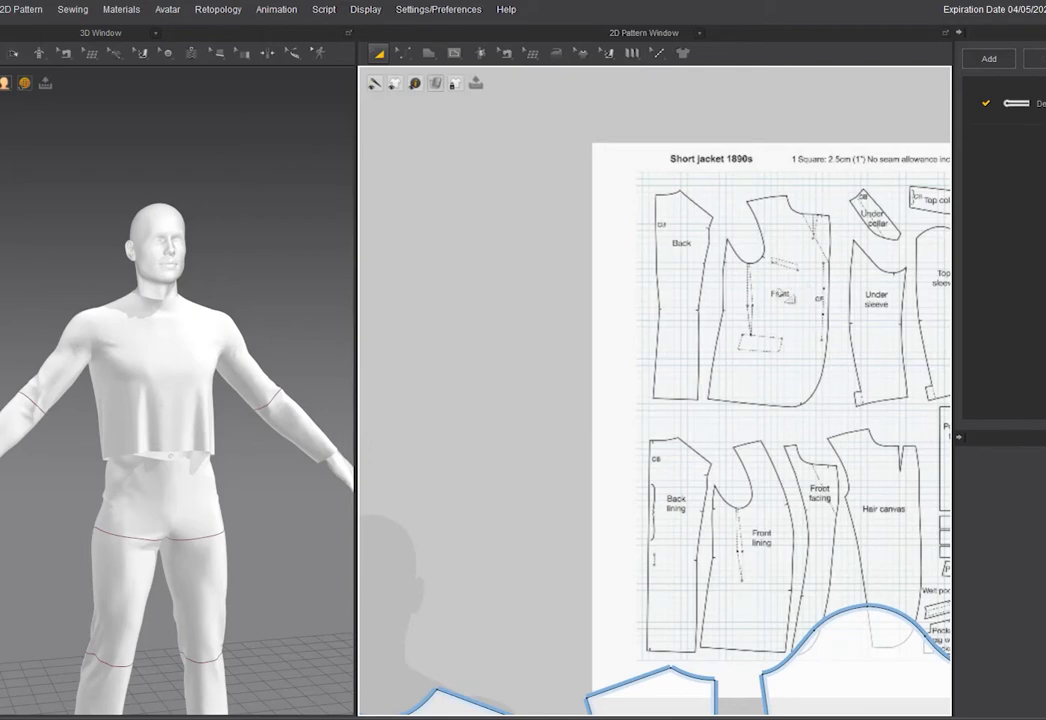
{"action": "scroll", "coordinate": [791, 296], "scroll_direction": "down", "scroll_amount": 3}
{"action": "middle_click_drag", "start_coordinate": [595, 479], "coordinate": [600, 434]}
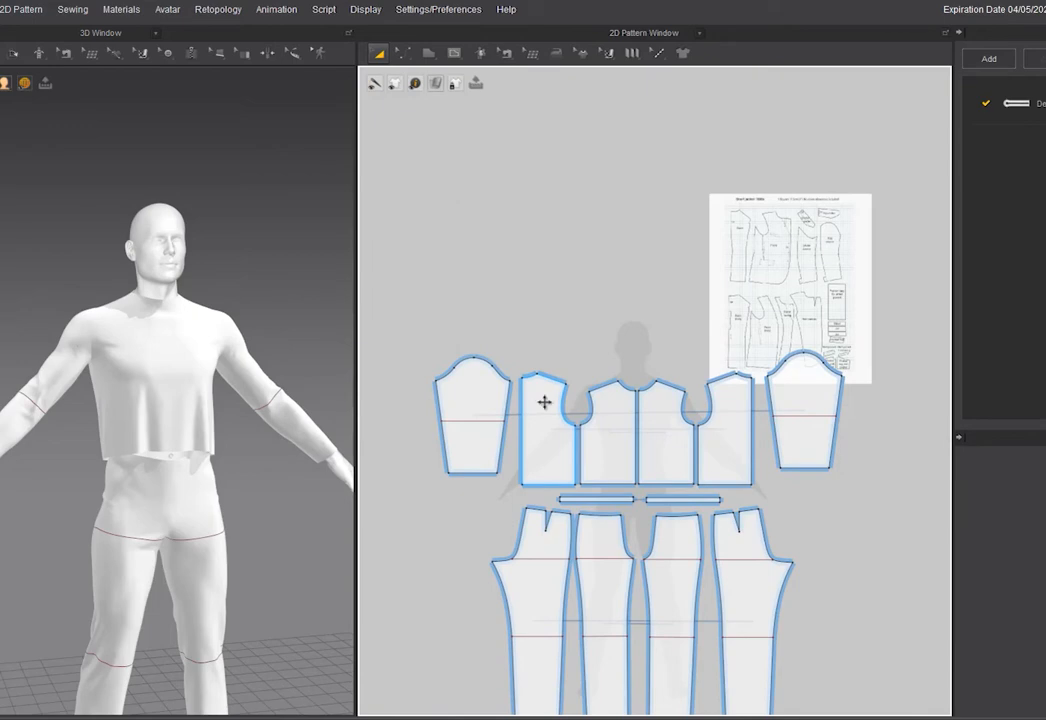
Compare the bodice back panel with the narrow back and wraparound front pieces on the jacket sheet
{"action": "left_click", "coordinate": [544, 402]}
{"action": "scroll", "coordinate": [743, 218], "scroll_direction": "up", "scroll_amount": 5}
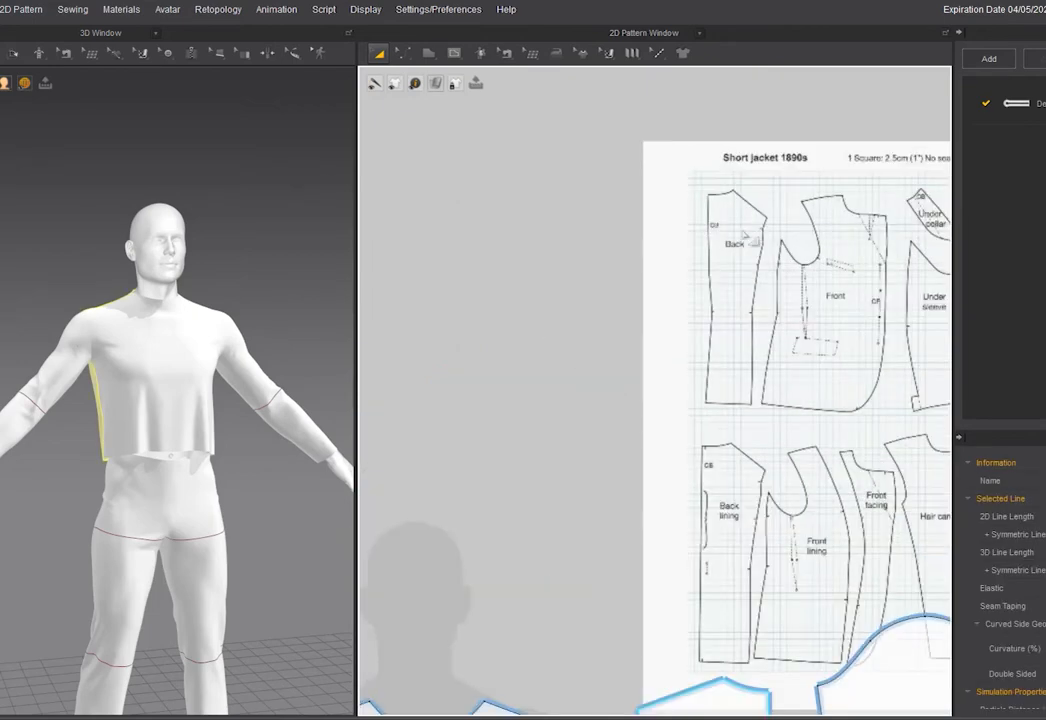
{"action": "scroll", "coordinate": [743, 240], "scroll_direction": "down", "scroll_amount": 5}
{"action": "scroll", "coordinate": [507, 512], "scroll_direction": "down", "scroll_amount": 1}
{"action": "middle_click_drag", "start_coordinate": [507, 512], "coordinate": [518, 390]}
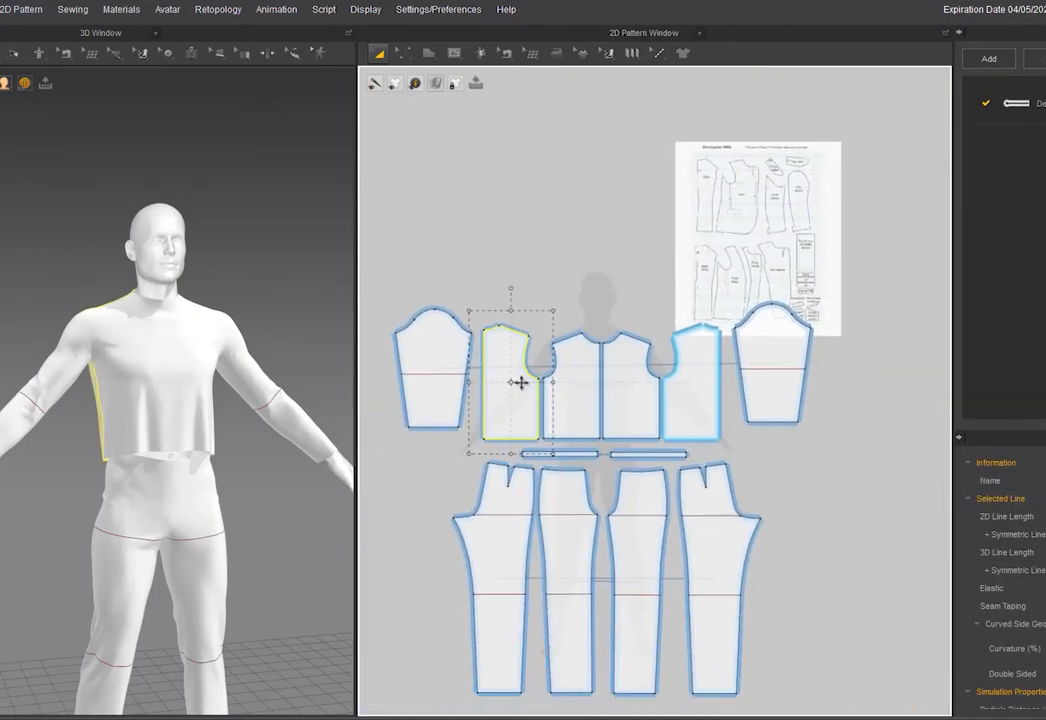
{"action": "scroll", "coordinate": [530, 368], "scroll_direction": "up", "scroll_amount": 4}
{"action": "scroll", "coordinate": [612, 300], "scroll_direction": "down", "scroll_amount": 3}
{"action": "middle_click_drag", "start_coordinate": [778, 180], "coordinate": [760, 241]}
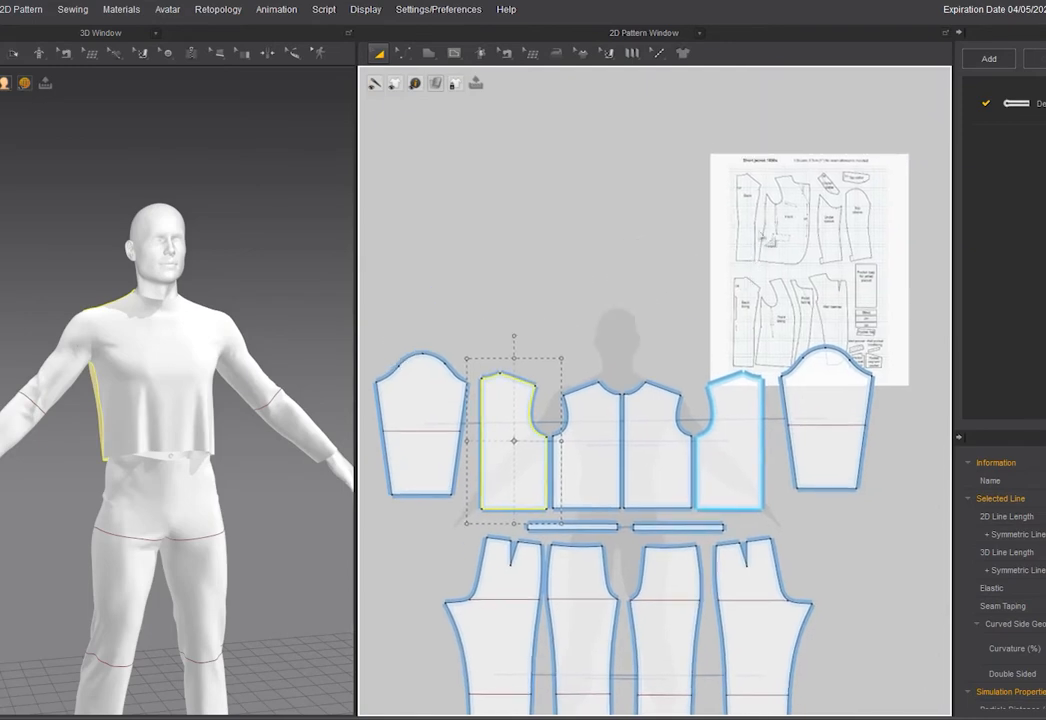
{"action": "left_click", "coordinate": [785, 197]}
{"action": "scroll", "coordinate": [771, 210], "scroll_direction": "up", "scroll_amount": 3}
{"action": "scroll", "coordinate": [775, 215], "scroll_direction": "down", "scroll_amount": 3}
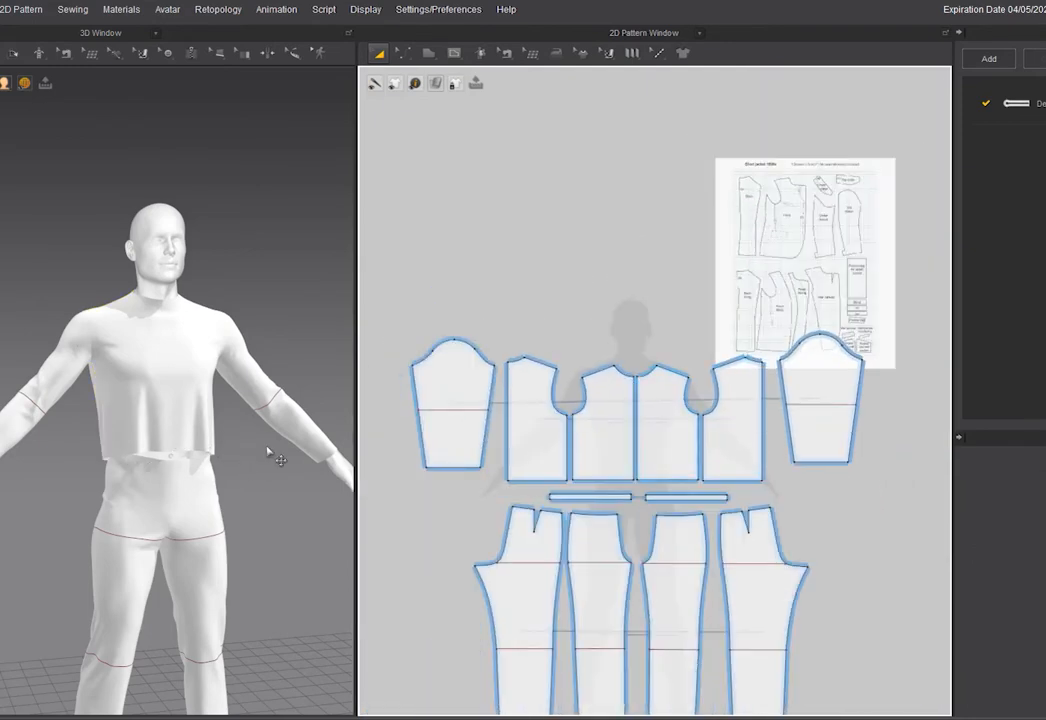
{"action": "scroll", "coordinate": [645, 185], "scroll_direction": "up", "scroll_amount": 4}
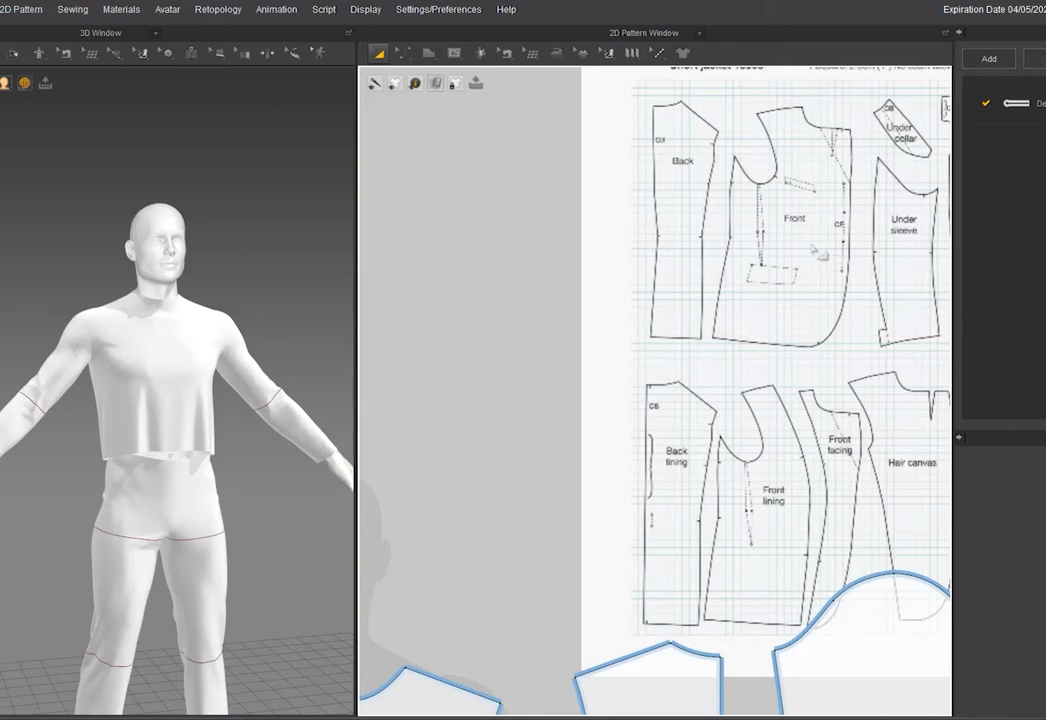
{"action": "scroll", "coordinate": [628, 290], "scroll_direction": "down", "scroll_amount": 3}
{"action": "middle_click_drag", "start_coordinate": [717, 482], "coordinate": [791, 406]}
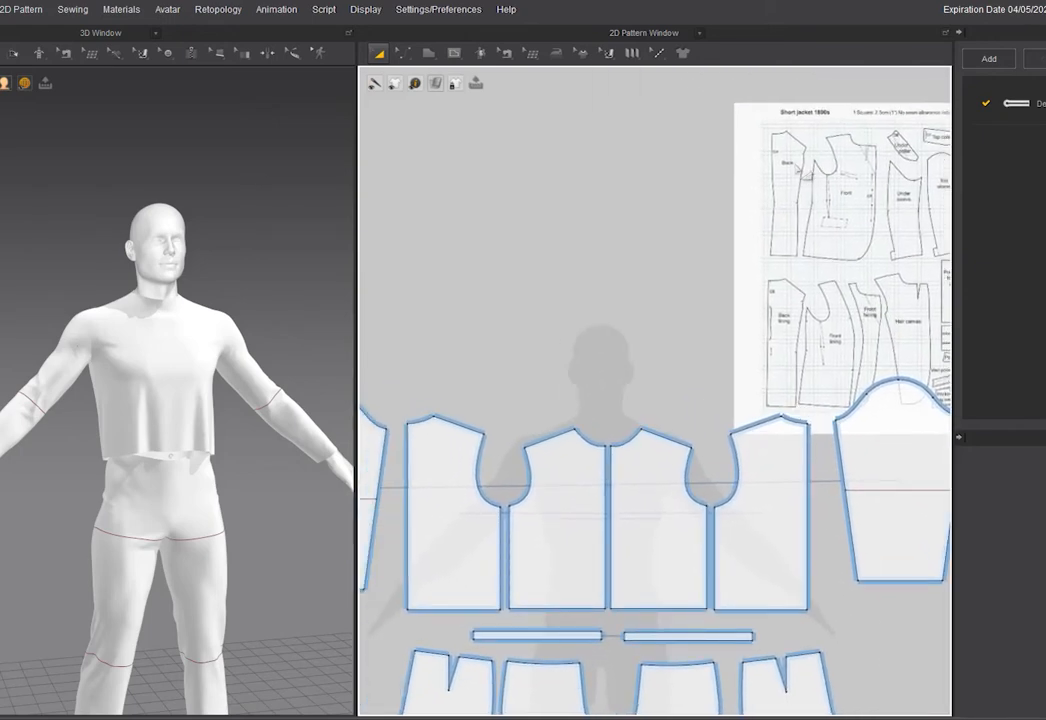
Draw an internal line about 15.14 in long on the back panel, from the armhole curve down to the hem
{"action": "key", "text": "s"}
{"action": "scroll", "coordinate": [469, 495], "scroll_direction": "up", "scroll_amount": 5}
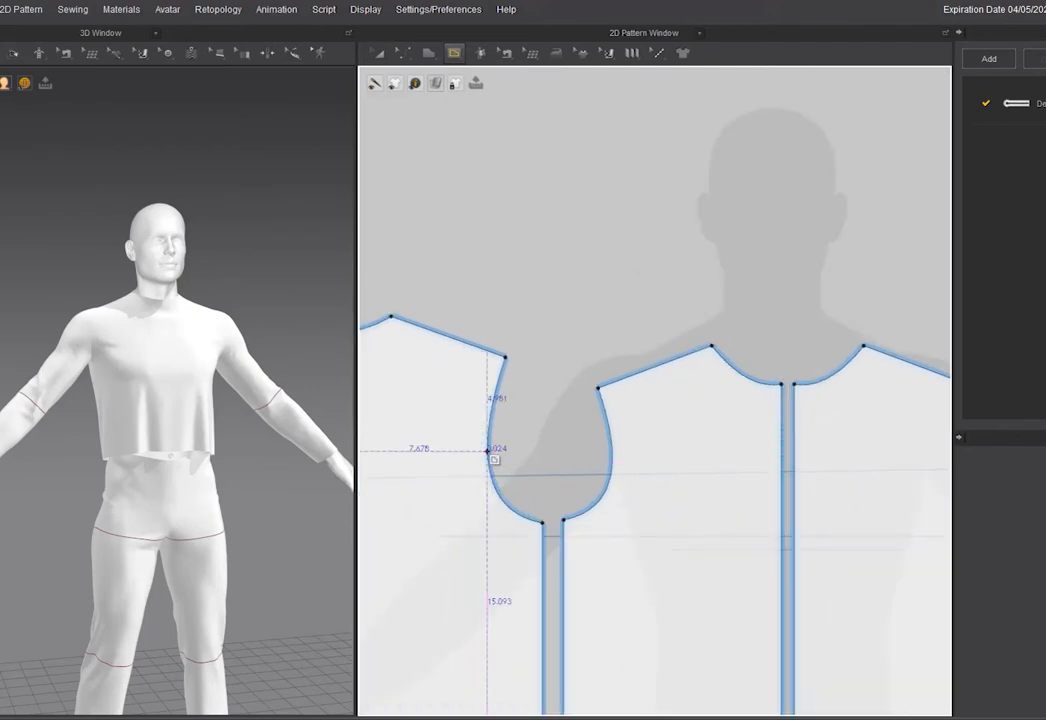
{"action": "scroll", "coordinate": [493, 452], "scroll_direction": "up", "scroll_amount": 3}
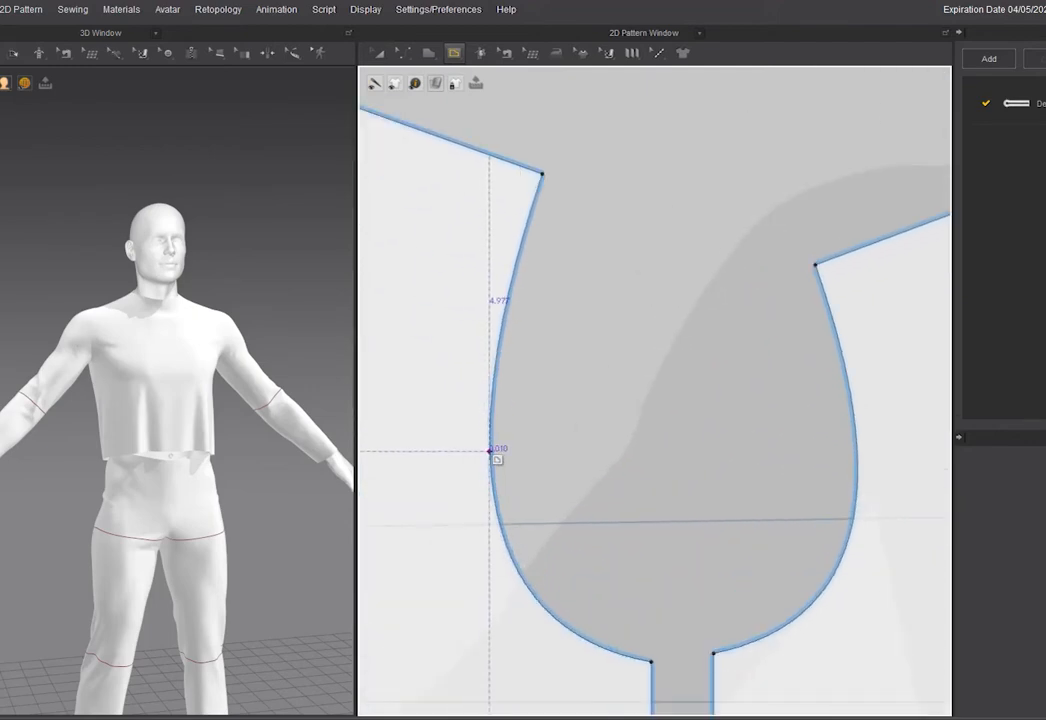
{"action": "scroll", "coordinate": [493, 455], "scroll_direction": "down", "scroll_amount": 4}
{"action": "middle_click_drag", "start_coordinate": [493, 460], "coordinate": [533, 307]}
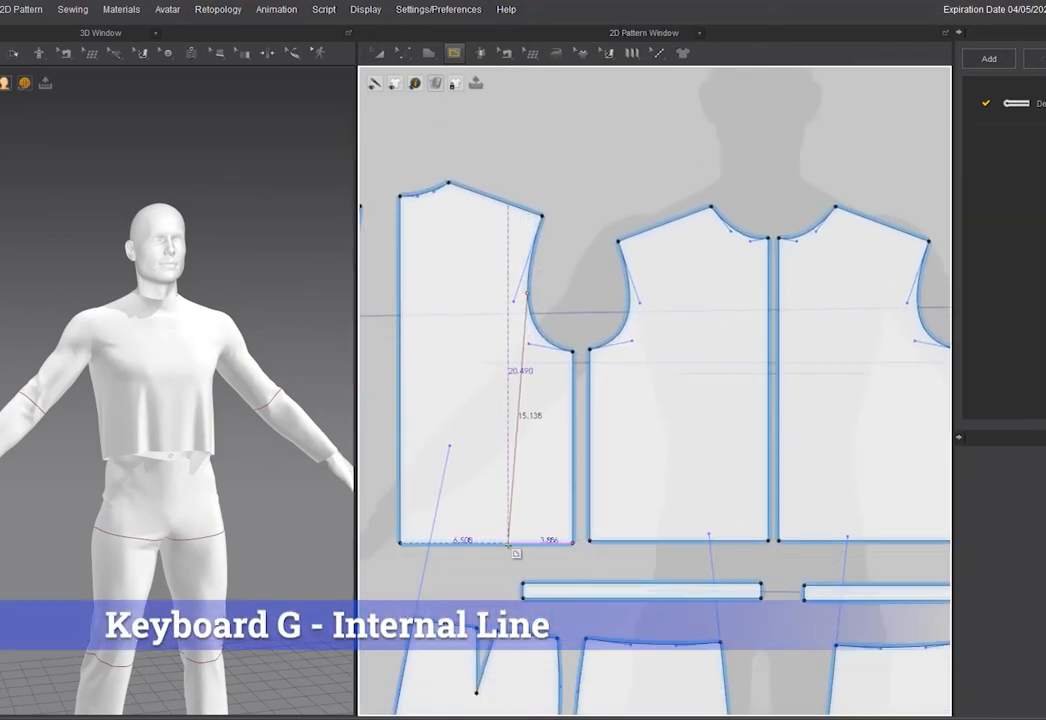
{"action": "left_click", "coordinate": [508, 544]}
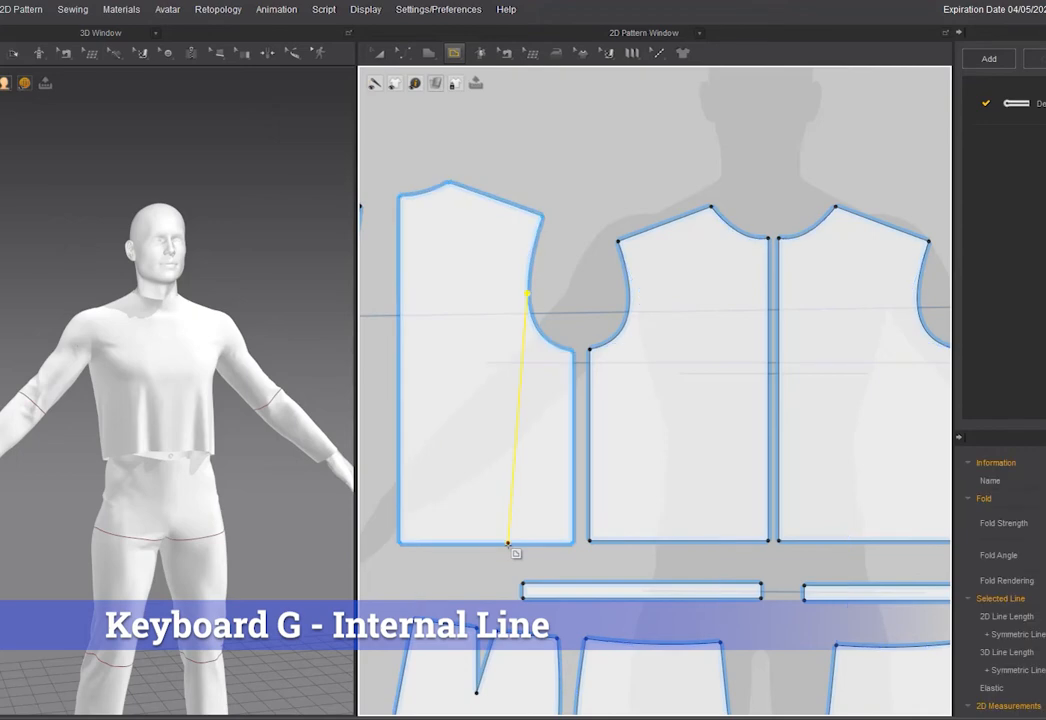
Cut and sew the back panel along the internal line and shift the side piece slightly toward the front panel
{"action": "key", "text": "a"}
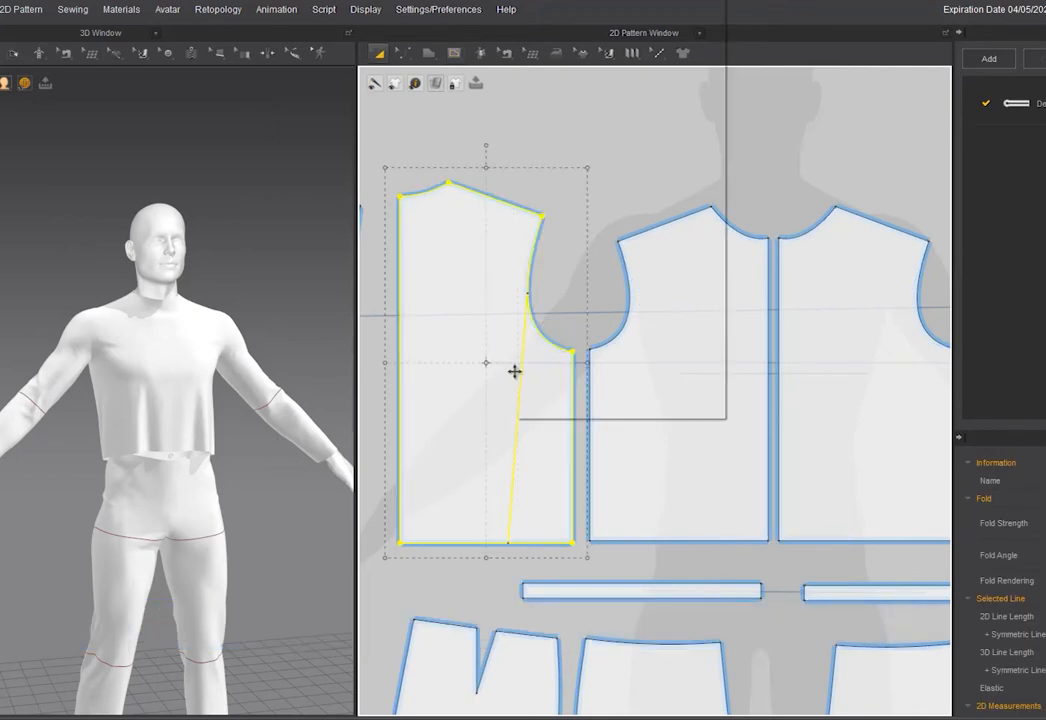
{"action": "right_click", "coordinate": [514, 371]}
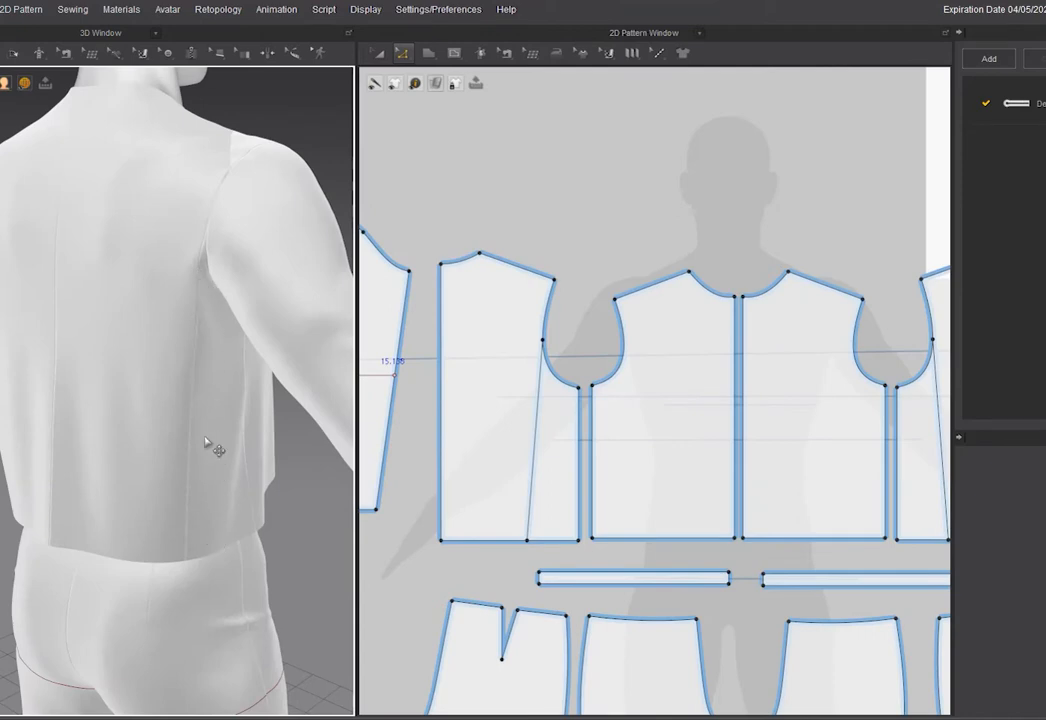
{"action": "scroll", "coordinate": [509, 390], "scroll_direction": "down", "scroll_amount": 4}
{"action": "left_click", "coordinate": [492, 379]}
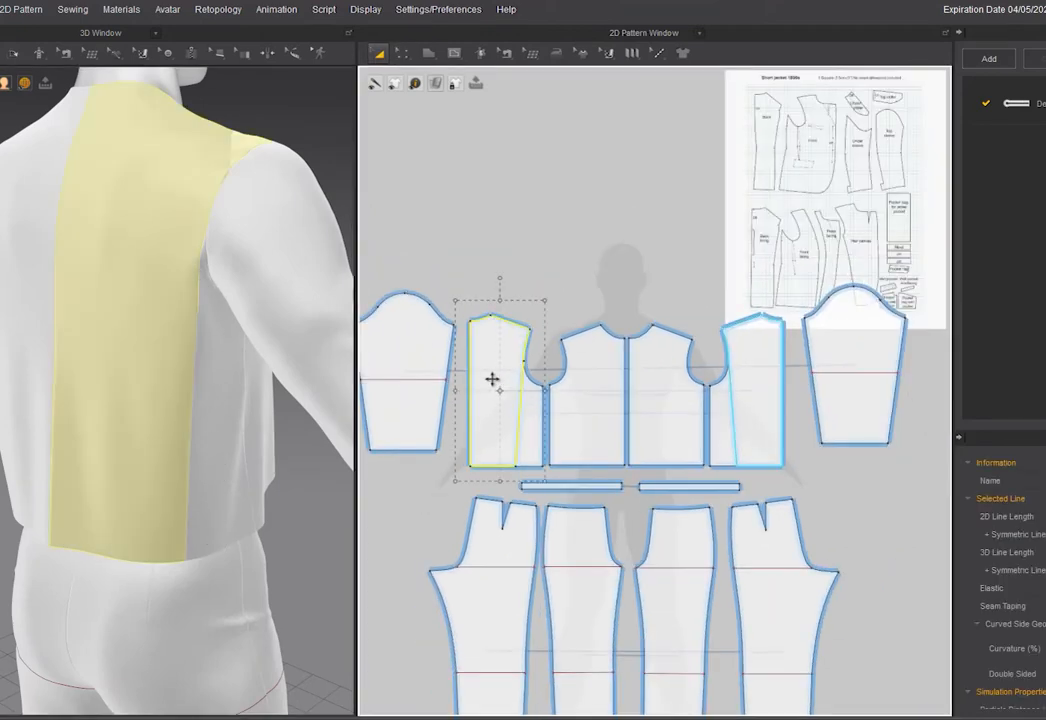
{"action": "scroll", "coordinate": [535, 409], "scroll_direction": "up", "scroll_amount": 2}
{"action": "left_click", "coordinate": [540, 408]}
{"action": "left_click_drag", "start_coordinate": [540, 408], "coordinate": [548, 399]}
Merge the sewn side seam so the side back piece joins the front panel
{"action": "key", "text": "b"}
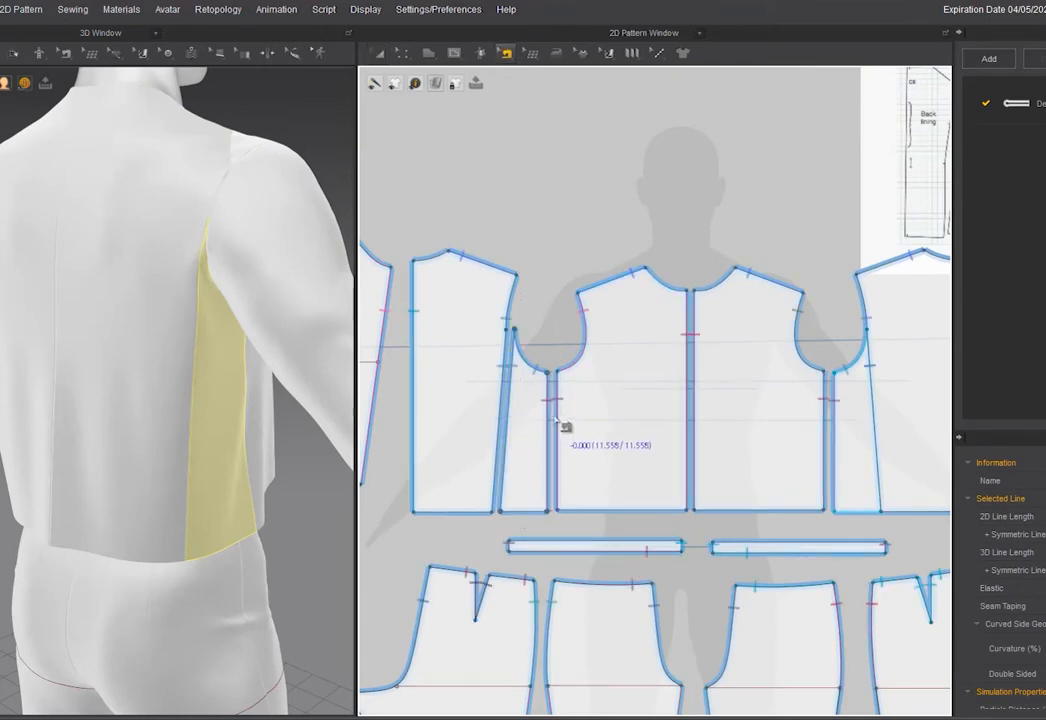
{"action": "right_click", "coordinate": [547, 413]}
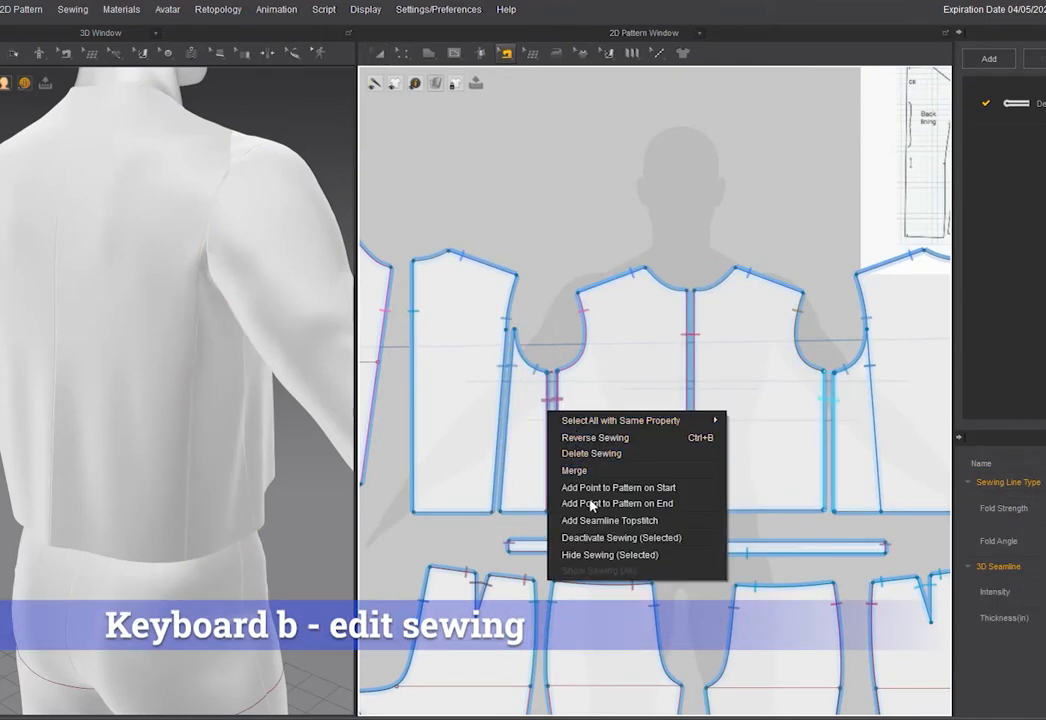
{"action": "left_click", "coordinate": [593, 455]}
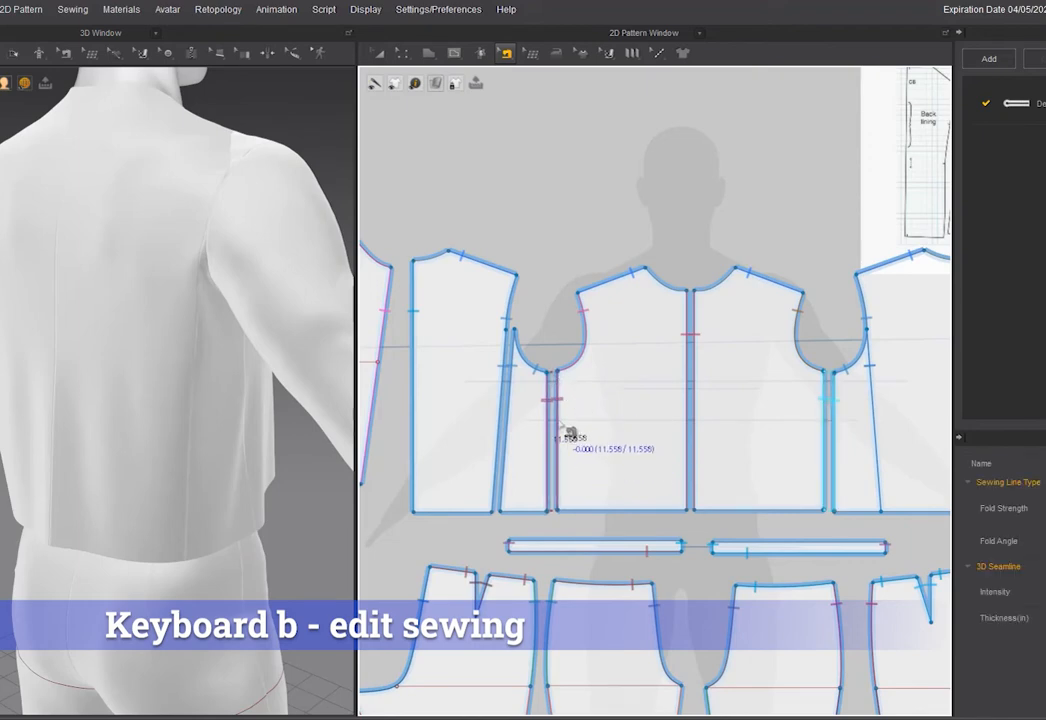
{"action": "right_click", "coordinate": [562, 430]}
{"action": "left_click", "coordinate": [590, 480]}
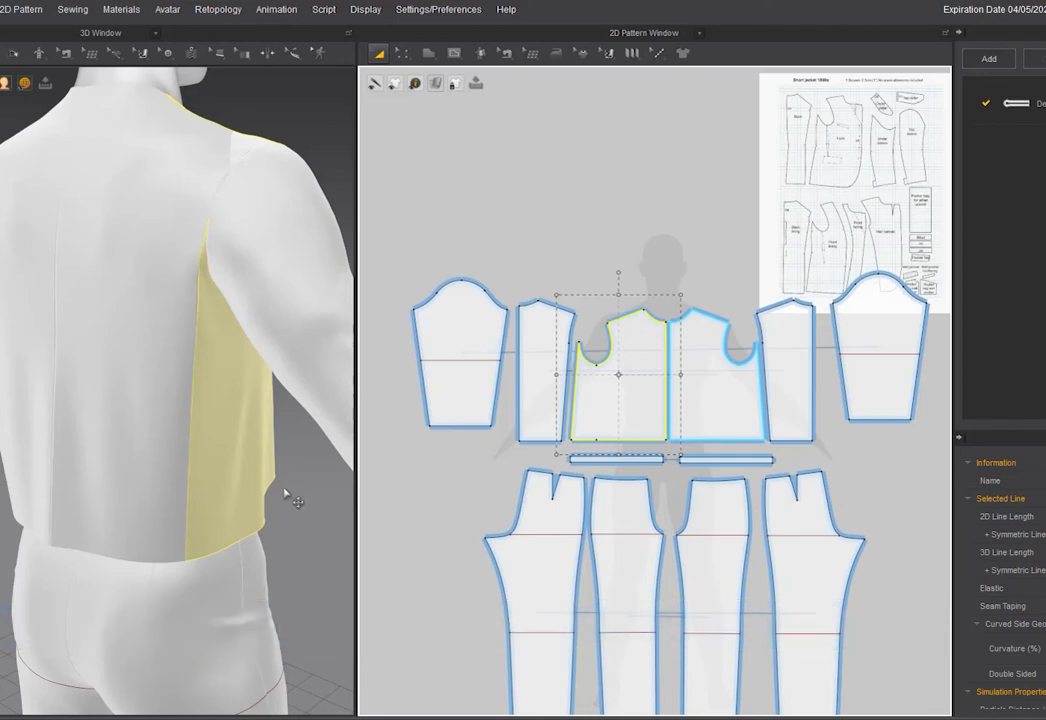
{"action": "left_click", "coordinate": [243, 407]}
{"action": "right_click_drag", "start_coordinate": [248, 374], "coordinate": [299, 439]}
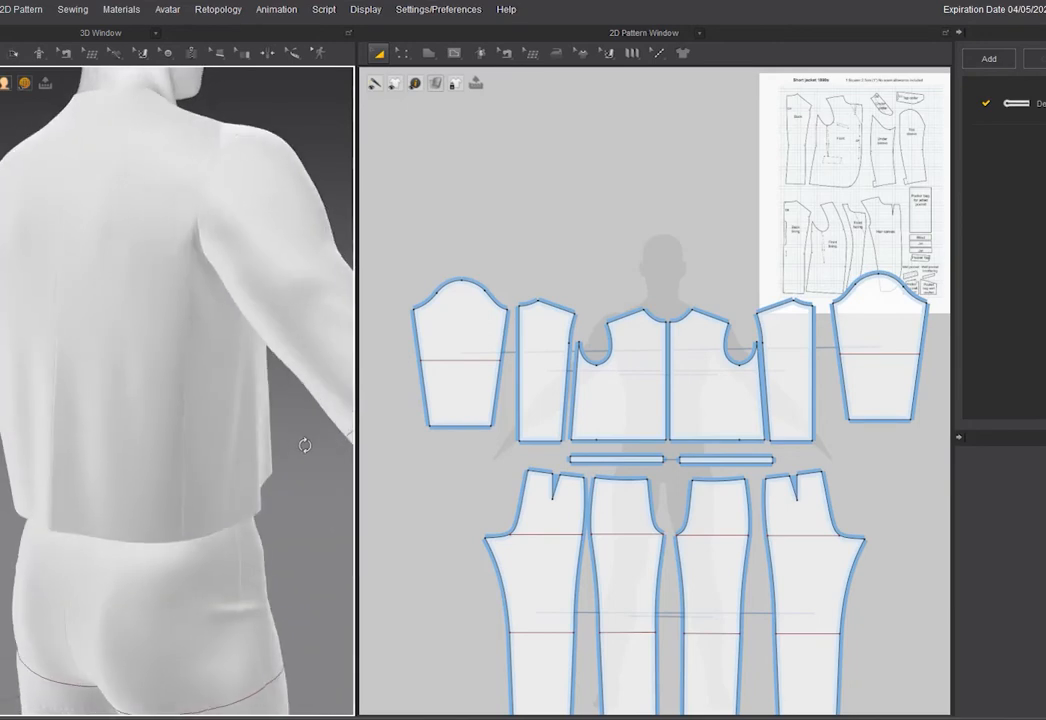
Curve the centre back panel's seam edge inward between armhole and hem, to a length of about 15.31 in
{"action": "scroll", "coordinate": [606, 386], "scroll_direction": "up", "scroll_amount": 3}
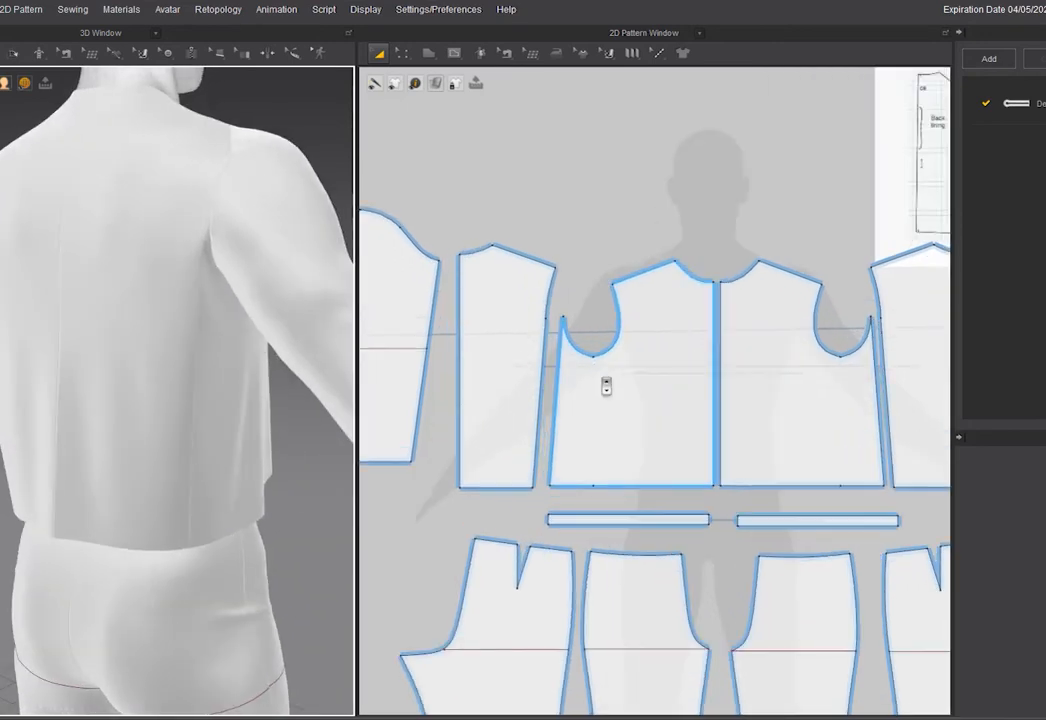
{"action": "scroll", "coordinate": [590, 380], "scroll_direction": "down", "scroll_amount": 2}
{"action": "scroll", "coordinate": [483, 381], "scroll_direction": "up", "scroll_amount": 3}
{"action": "key", "text": "z"}
{"action": "scroll", "coordinate": [642, 397], "scroll_direction": "up", "scroll_amount": 2}
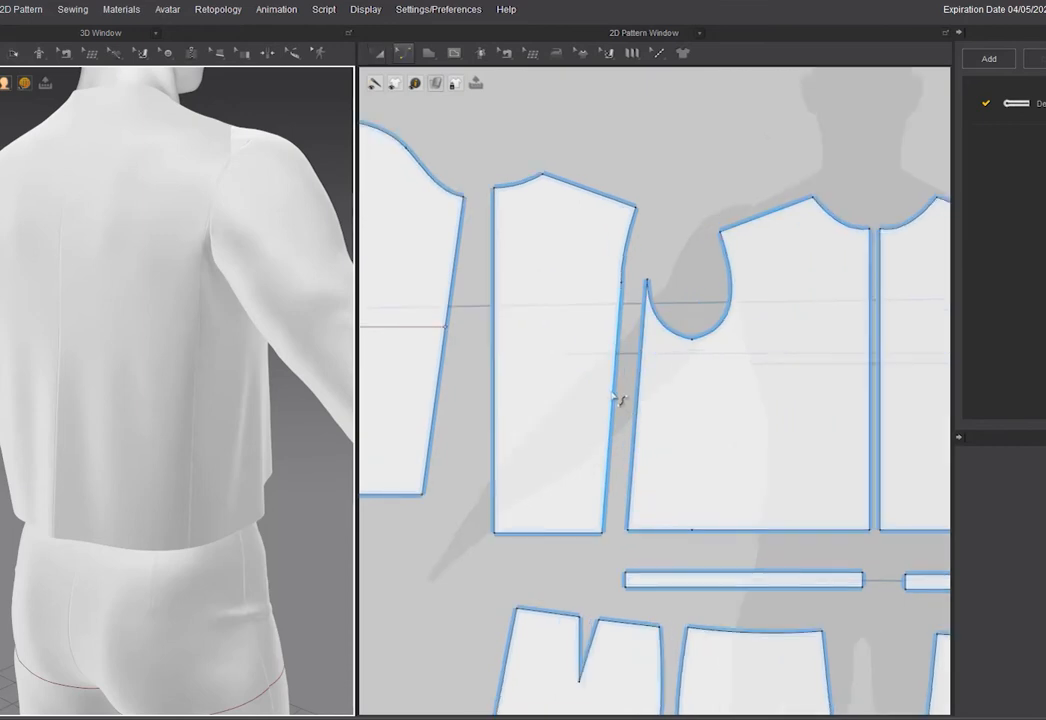
{"action": "left_click", "coordinate": [614, 399]}
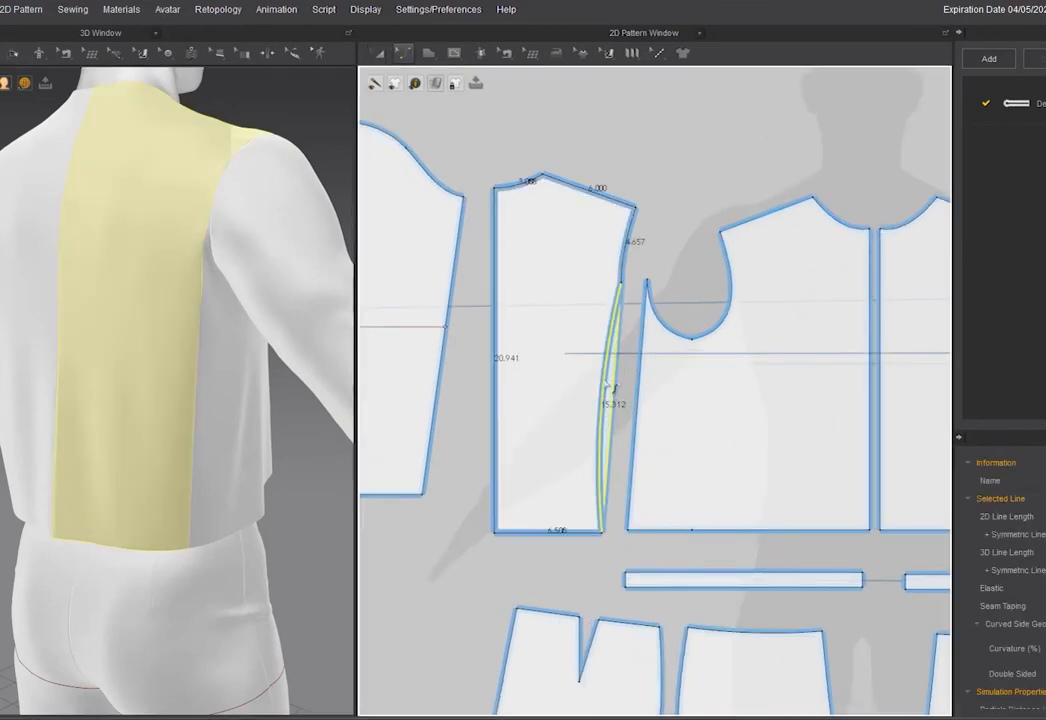
{"action": "left_click_drag", "start_coordinate": [610, 393], "coordinate": [609, 390]}
Simulate the garment to close the curved back seam and inspect the silhouette from behind
{"action": "right_click_drag", "start_coordinate": [235, 399], "coordinate": [276, 482]}
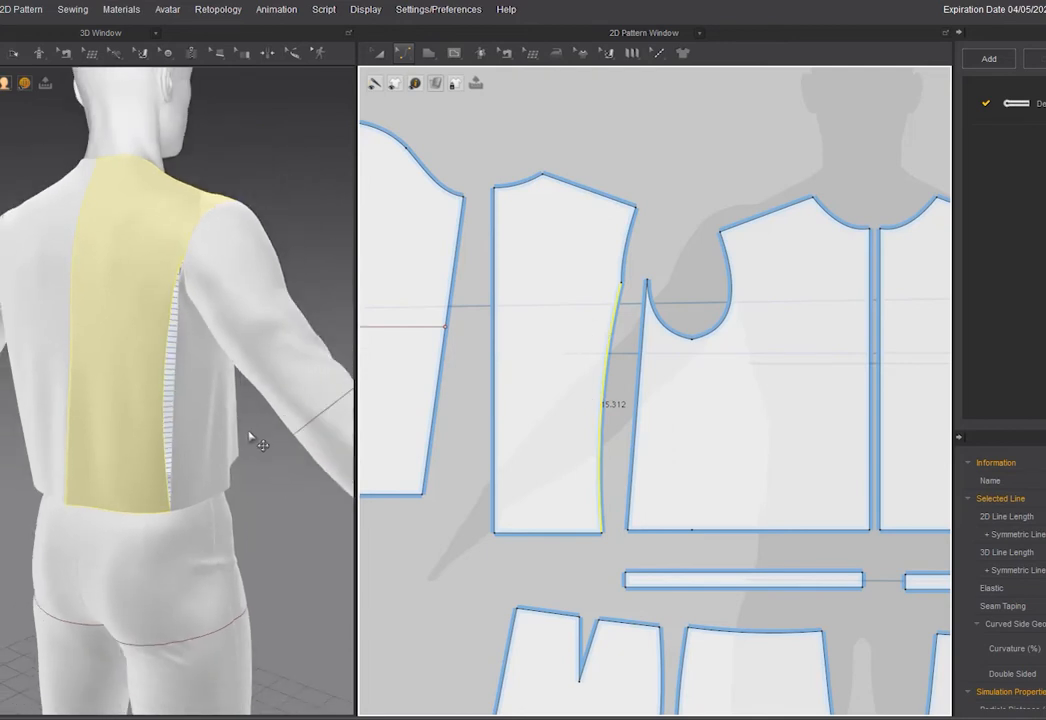
{"action": "right_click_drag", "start_coordinate": [280, 432], "coordinate": [255, 440]}
{"action": "left_click", "coordinate": [255, 440]}
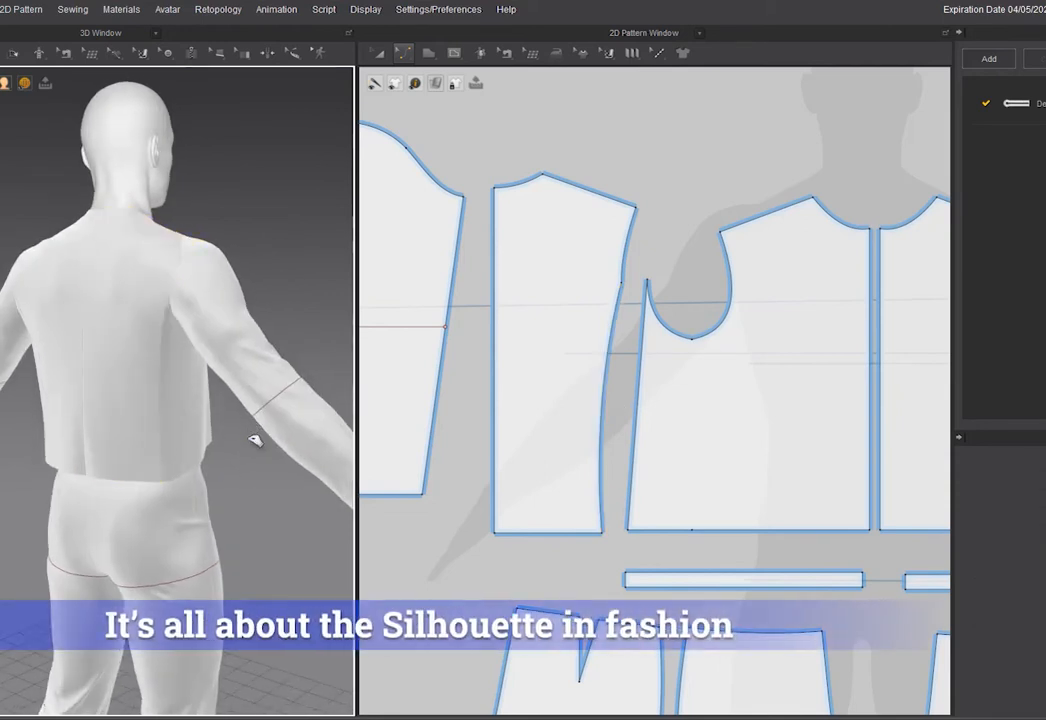
{"action": "scroll", "coordinate": [733, 374], "scroll_direction": "down", "scroll_amount": 5}
{"action": "middle_click_drag", "start_coordinate": [838, 280], "coordinate": [718, 289]}
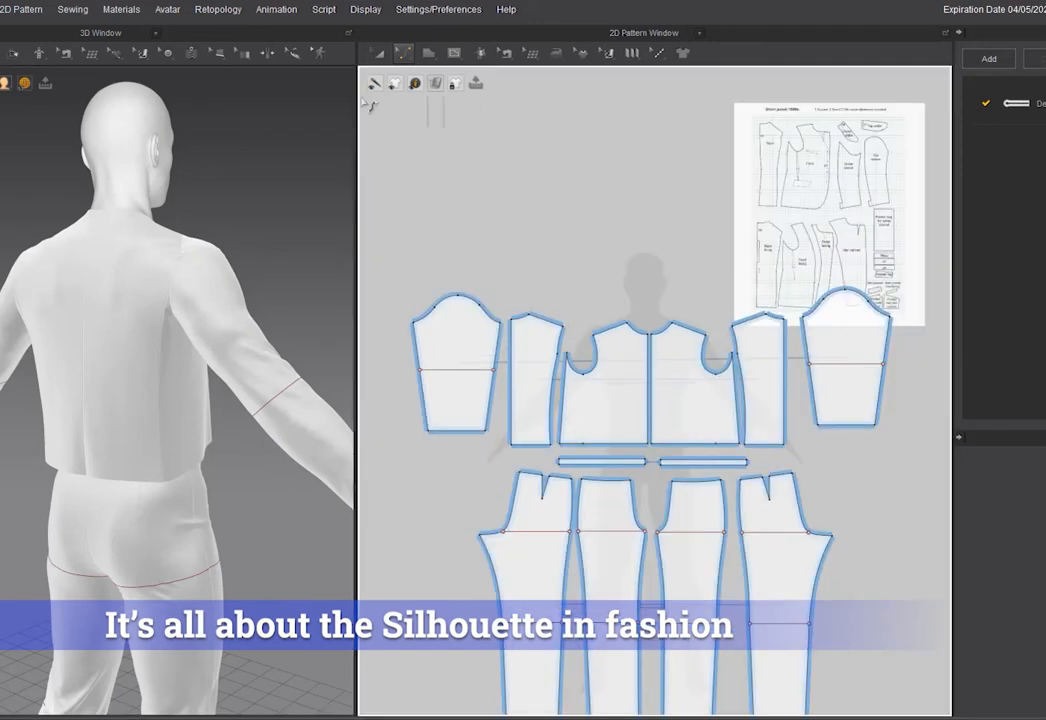
{"action": "scroll", "coordinate": [710, 222], "scroll_direction": "up", "scroll_amount": 3}
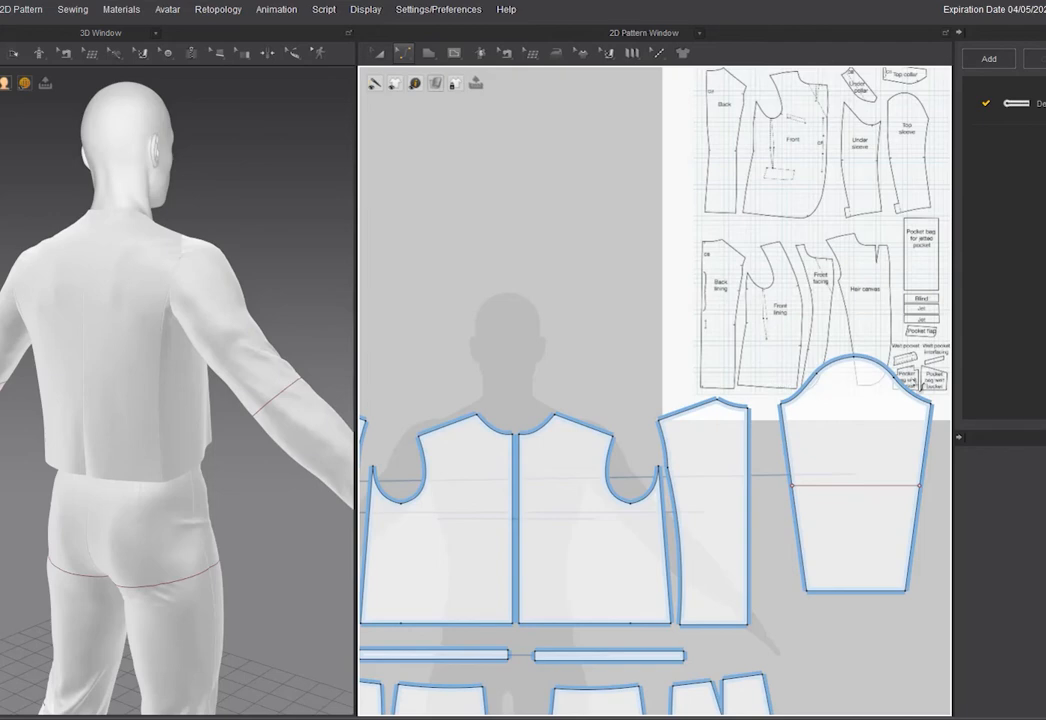
Delete the extra point on the hem of the front panel
{"action": "scroll", "coordinate": [720, 262], "scroll_direction": "down", "scroll_amount": 3}
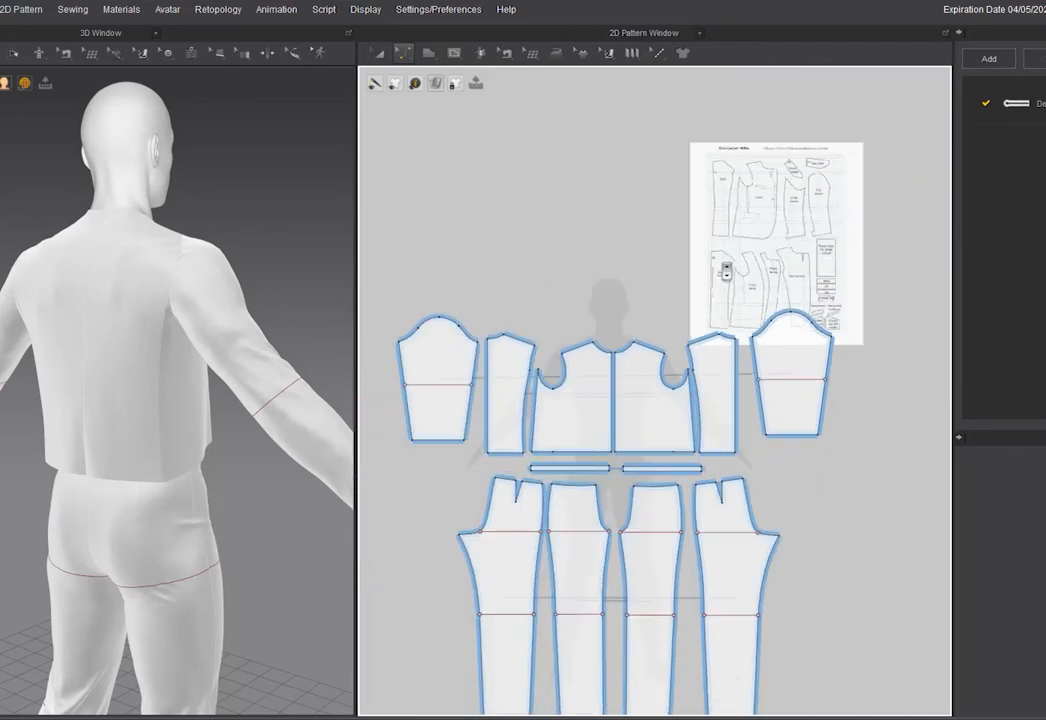
{"action": "scroll", "coordinate": [600, 381], "scroll_direction": "up", "scroll_amount": 2}
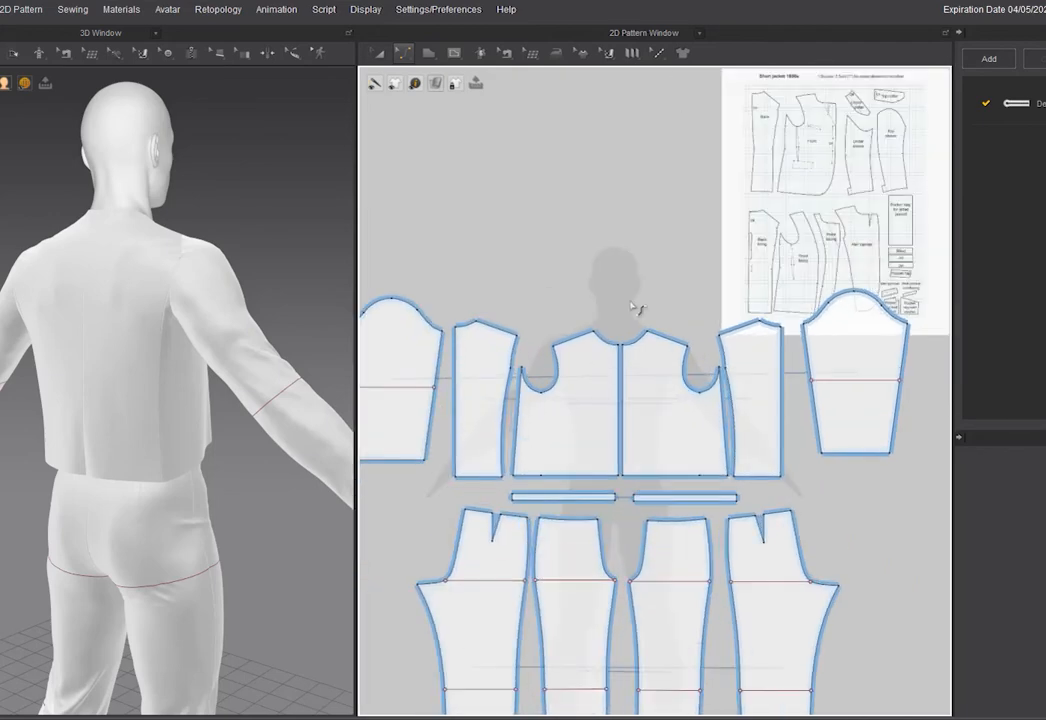
{"action": "scroll", "coordinate": [610, 393], "scroll_direction": "up", "scroll_amount": 2}
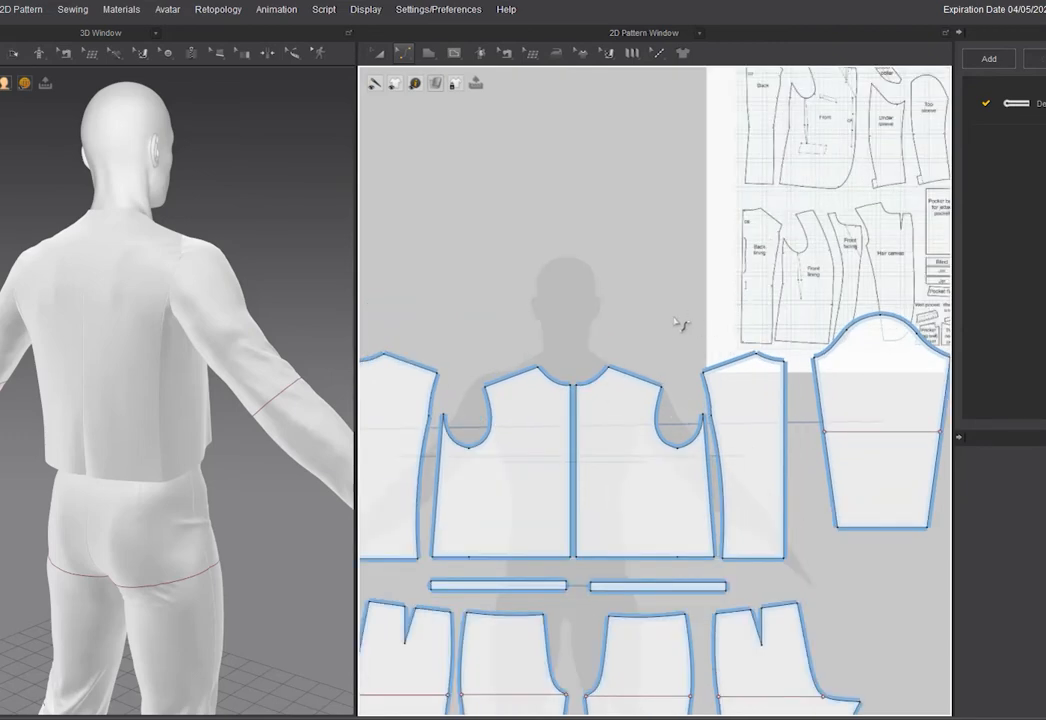
{"action": "right_click_drag", "start_coordinate": [299, 259], "coordinate": [150, 300]}
{"action": "scroll", "coordinate": [581, 449], "scroll_direction": "up", "scroll_amount": 2}
{"action": "right_click", "coordinate": [581, 449]}
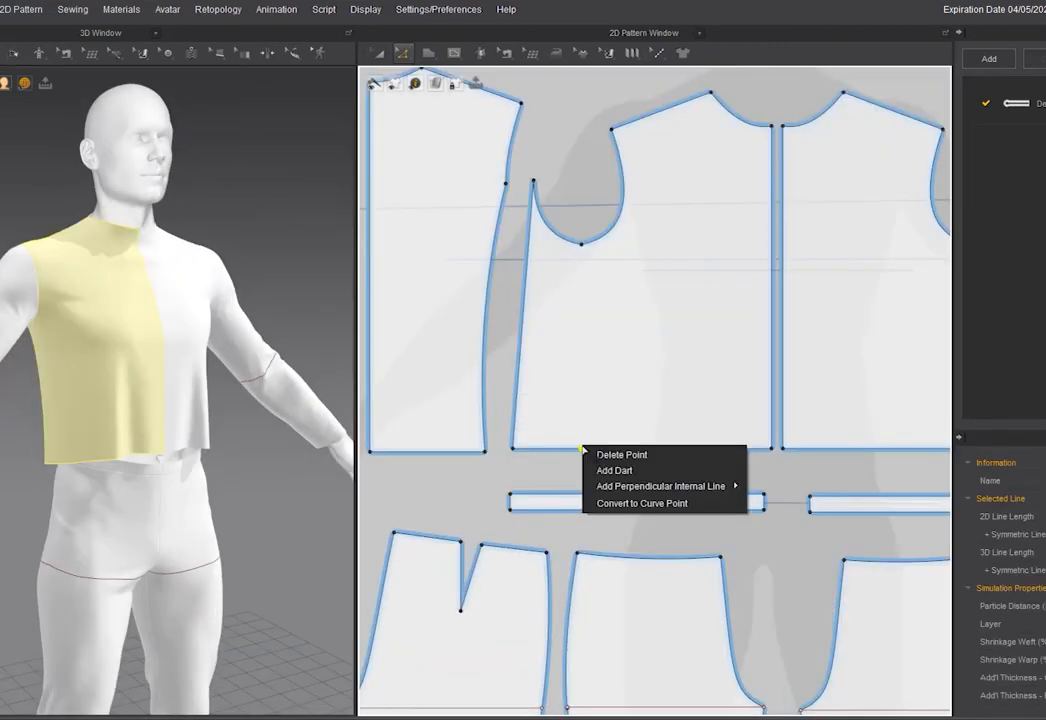
{"action": "left_click", "coordinate": [601, 456]}
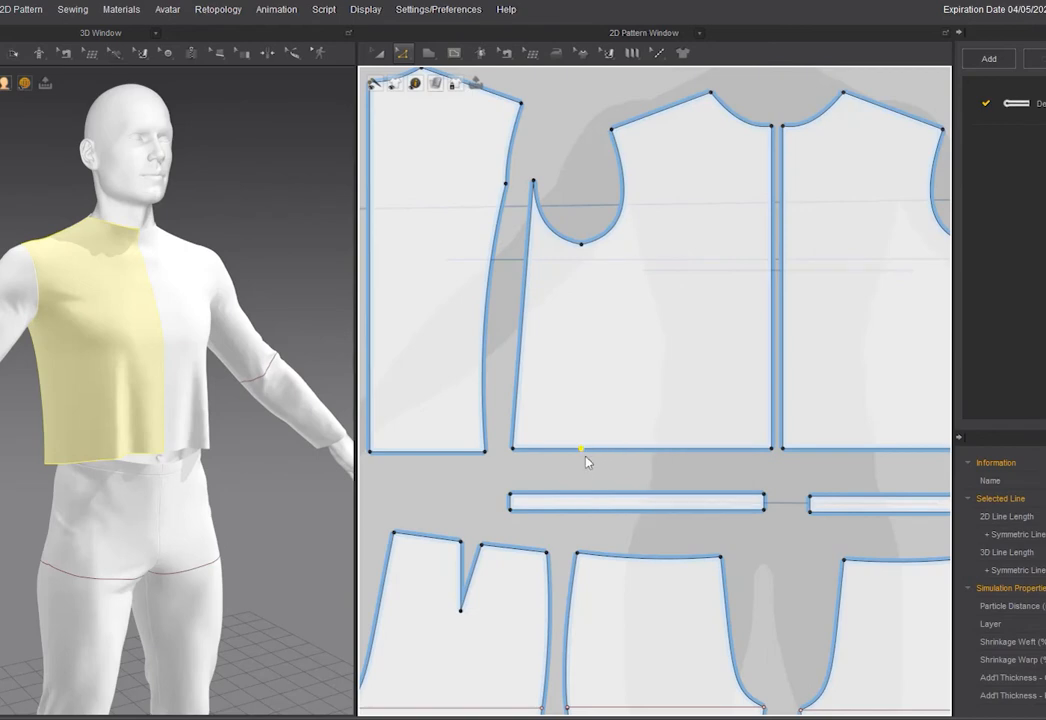
Curve the front panel's side seam edge outward between the armhole point and the hem, to a length of about 15.3 in
{"action": "left_click_drag", "start_coordinate": [512, 449], "coordinate": [546, 446]}
{"action": "left_click", "coordinate": [522, 403]}
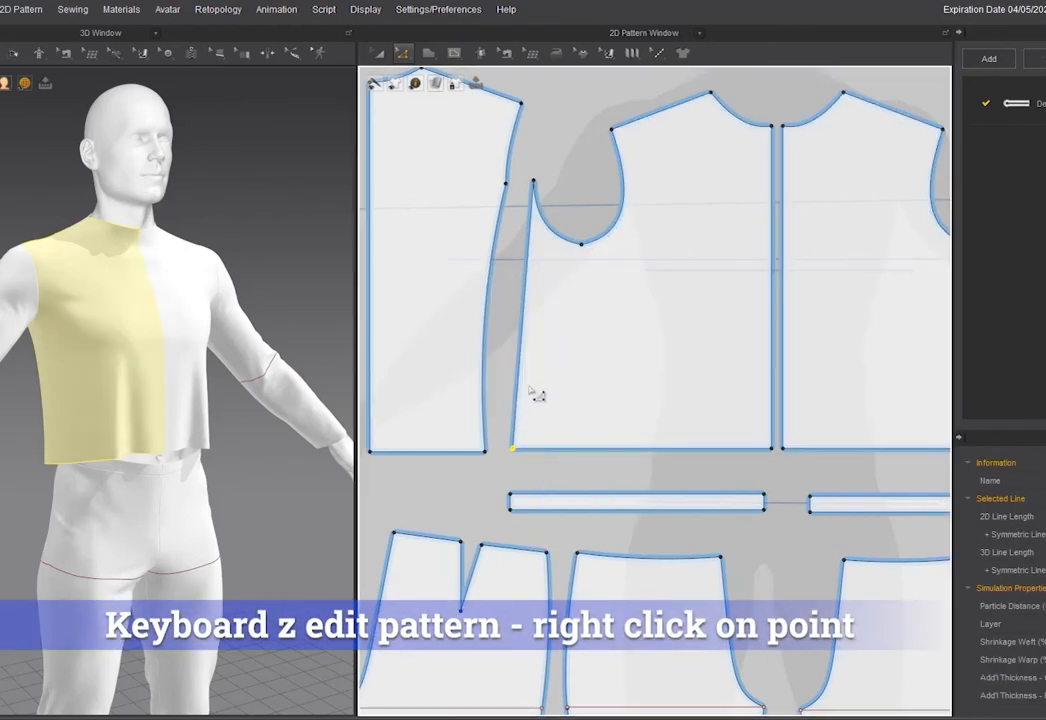
{"action": "left_click", "coordinate": [528, 270]}
{"action": "left_click_drag", "start_coordinate": [530, 270], "coordinate": [517, 274]}
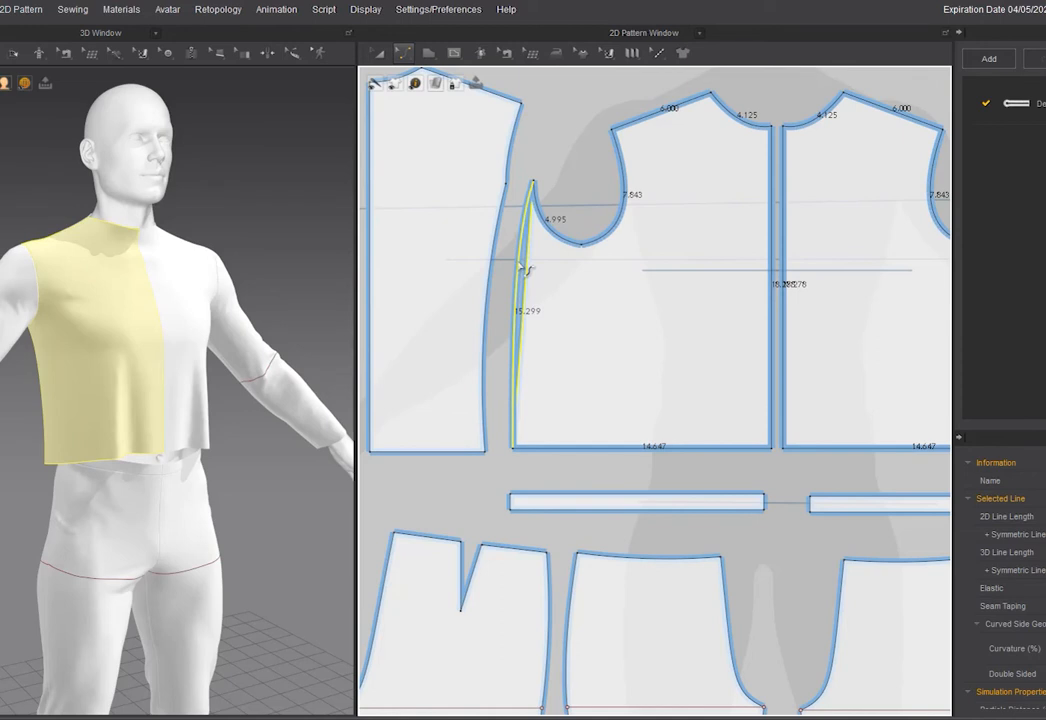
Move the front panel's lower side corner inward along the hem and simulate the garment to check the fit
{"action": "left_click", "coordinate": [523, 466]}
{"action": "key", "text": "z"}
{"action": "left_click_drag", "start_coordinate": [514, 449], "coordinate": [565, 441]}
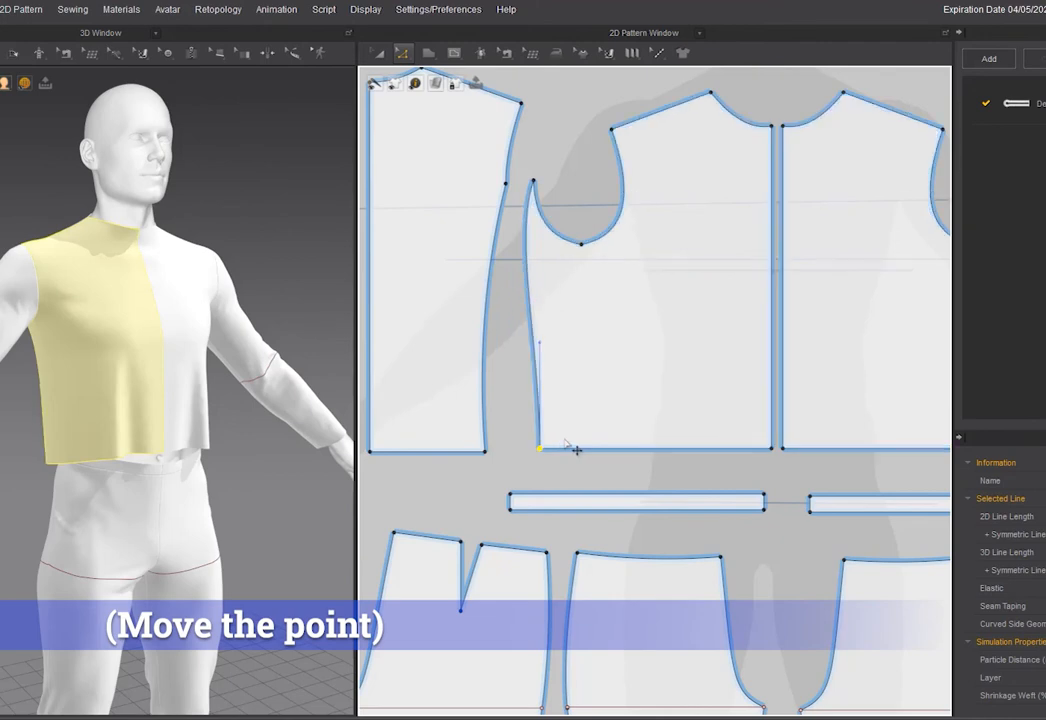
{"action": "left_click", "coordinate": [223, 461]}
{"action": "right_click_drag", "start_coordinate": [223, 461], "coordinate": [239, 424]}
{"action": "key", "text": "space"}
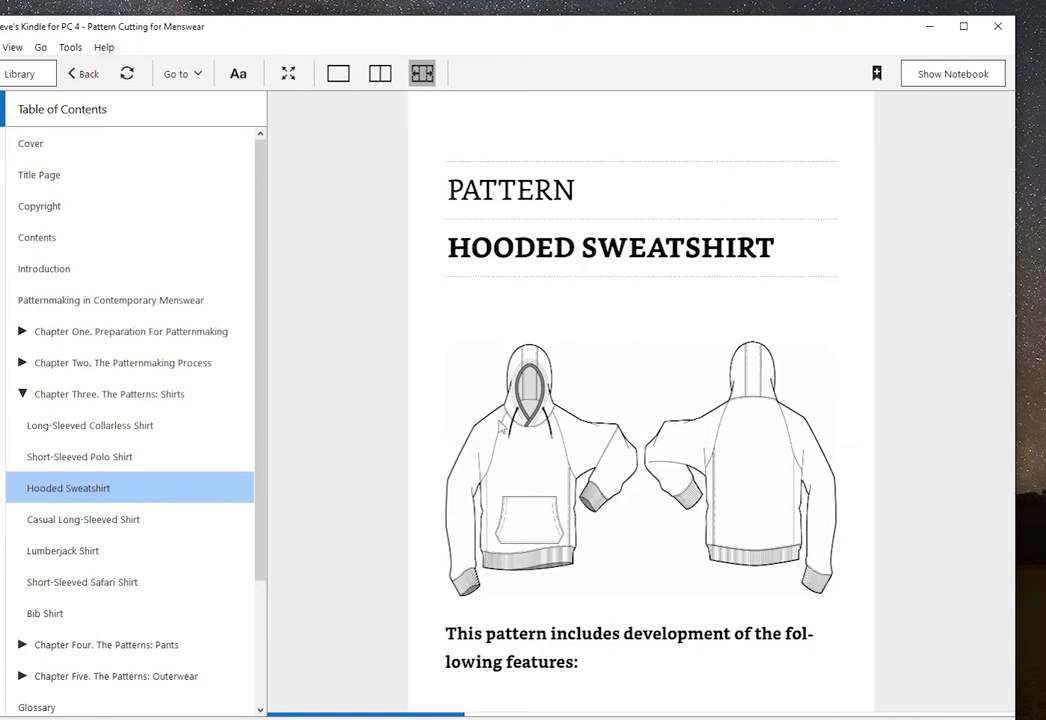
Show the cover of the menswear pattern-making book and reopen its Hooded Sweatshirt pattern
{"action": "mouse_move", "coordinate": [969, 428]}
{"action": "left_click", "coordinate": [950, 421]}
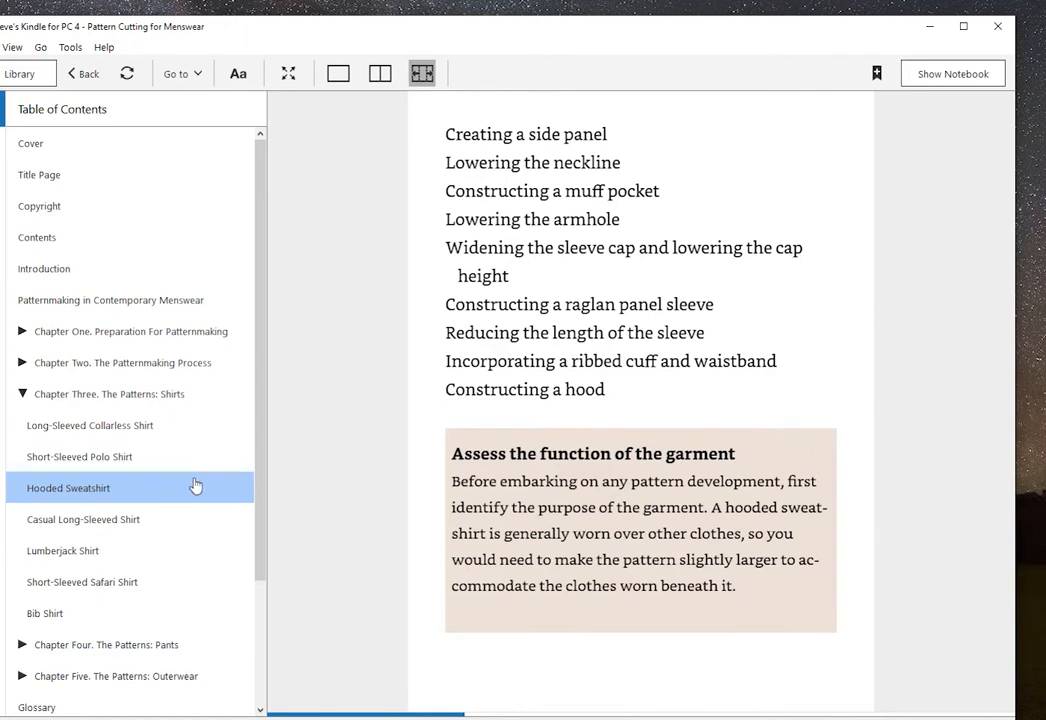
{"action": "left_click", "coordinate": [47, 146]}
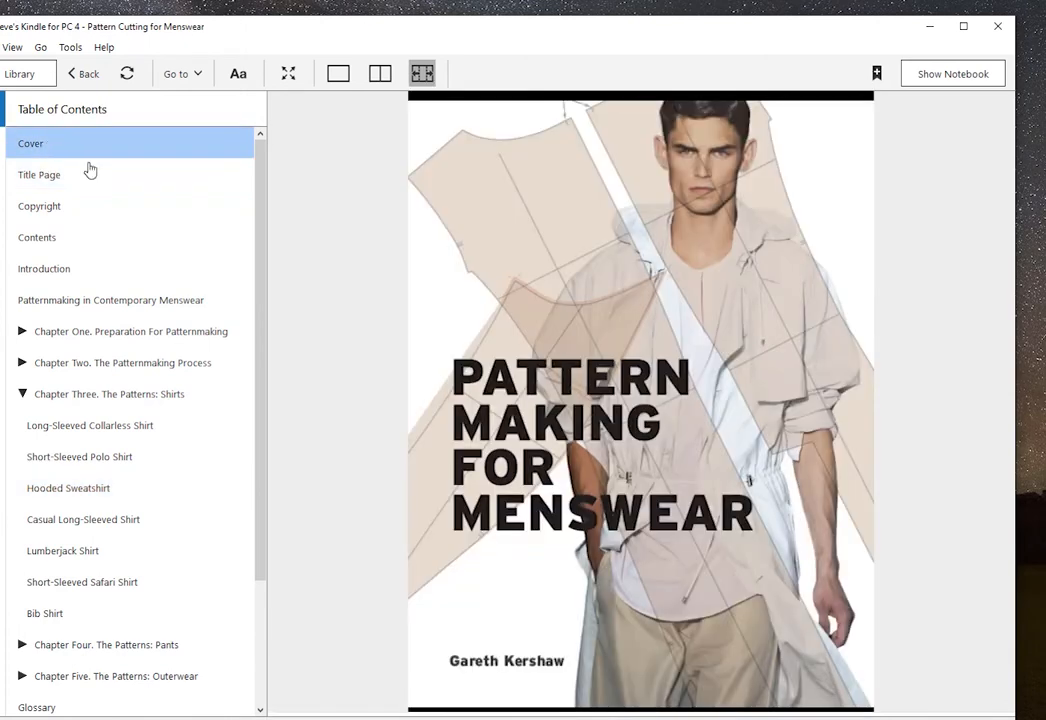
{"action": "left_click", "coordinate": [78, 497]}
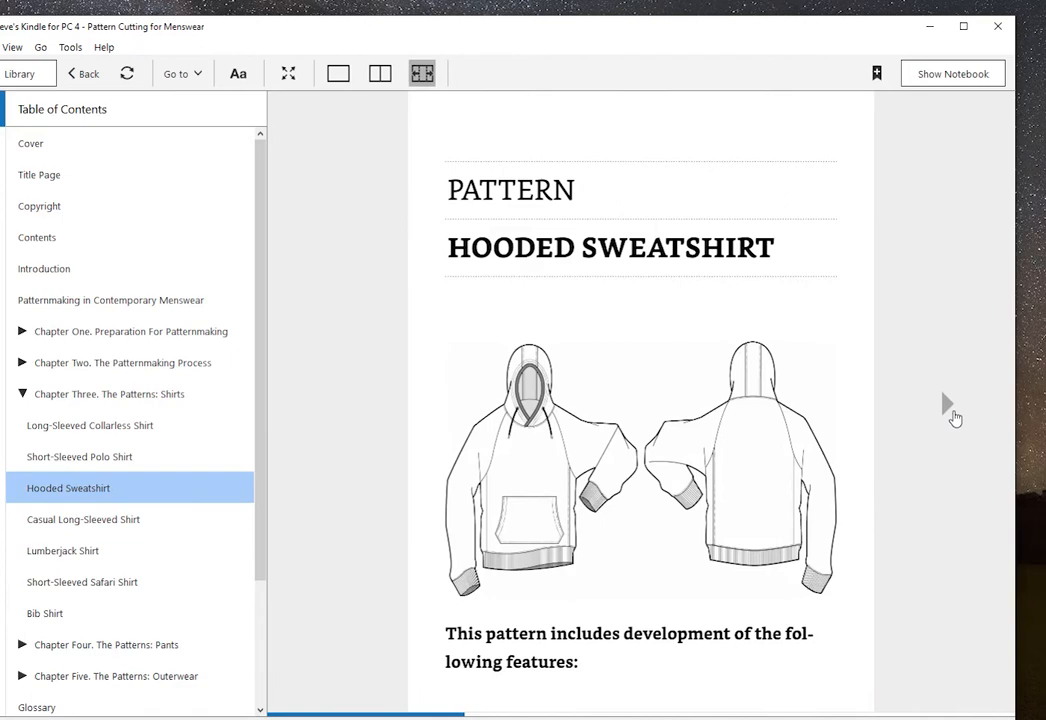
Read through the Hooded Sweatshirt instructions, examining the master plan and the diagram for marking the raglan shoulder lines
{"action": "left_click", "coordinate": [948, 410]}
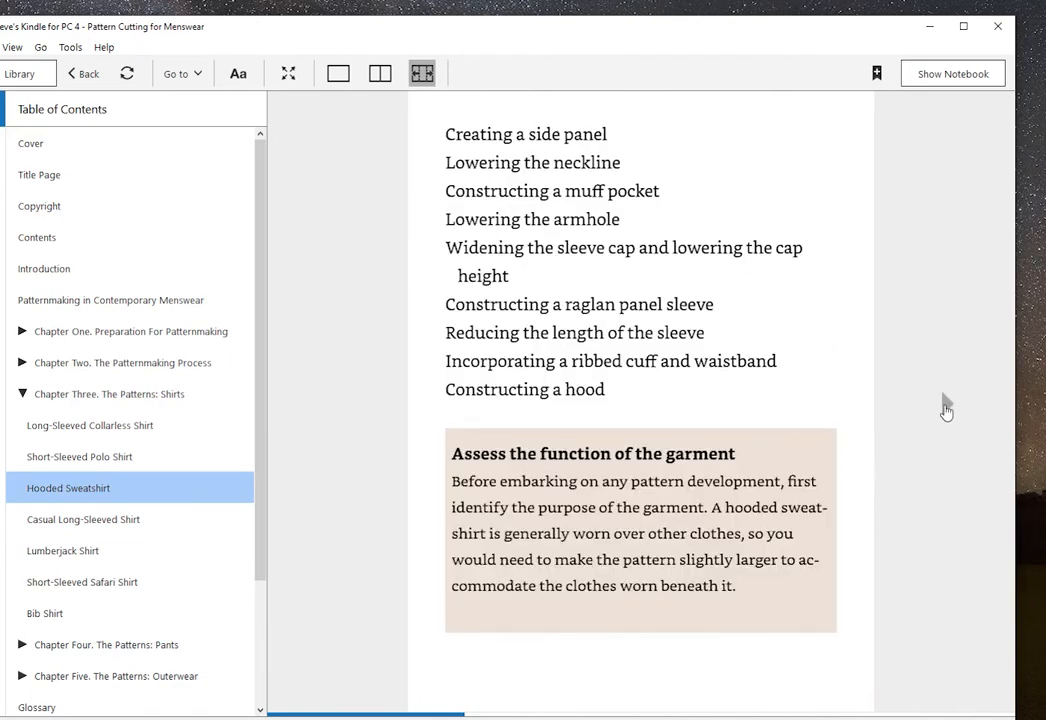
{"action": "left_click", "coordinate": [946, 406]}
{"action": "left_click", "coordinate": [946, 406]}
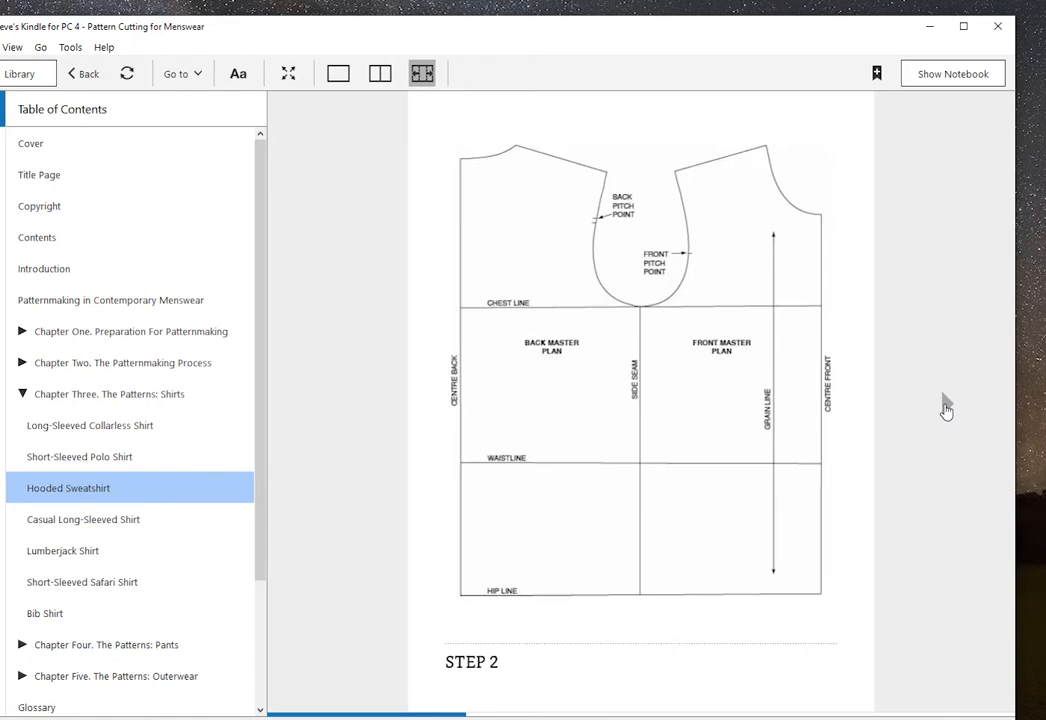
{"action": "left_click", "coordinate": [946, 406]}
{"action": "left_click", "coordinate": [946, 406]}
{"action": "left_click", "coordinate": [946, 406]}
{"action": "left_click", "coordinate": [944, 406]}
{"action": "left_click", "coordinate": [944, 406]}
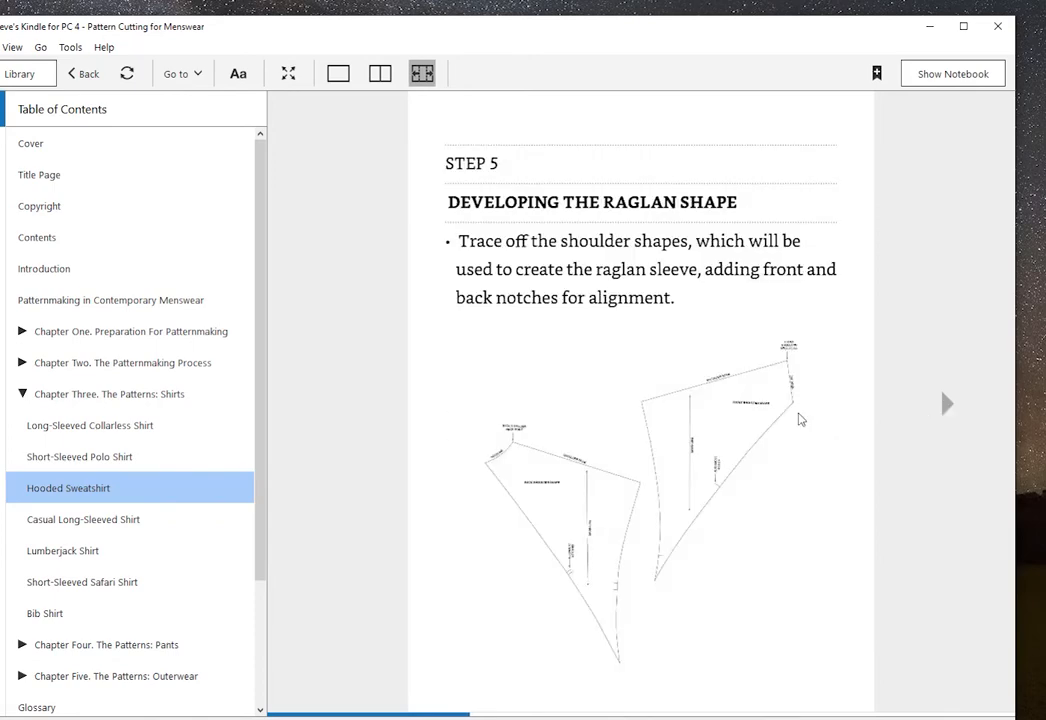
{"action": "left_click", "coordinate": [336, 406]}
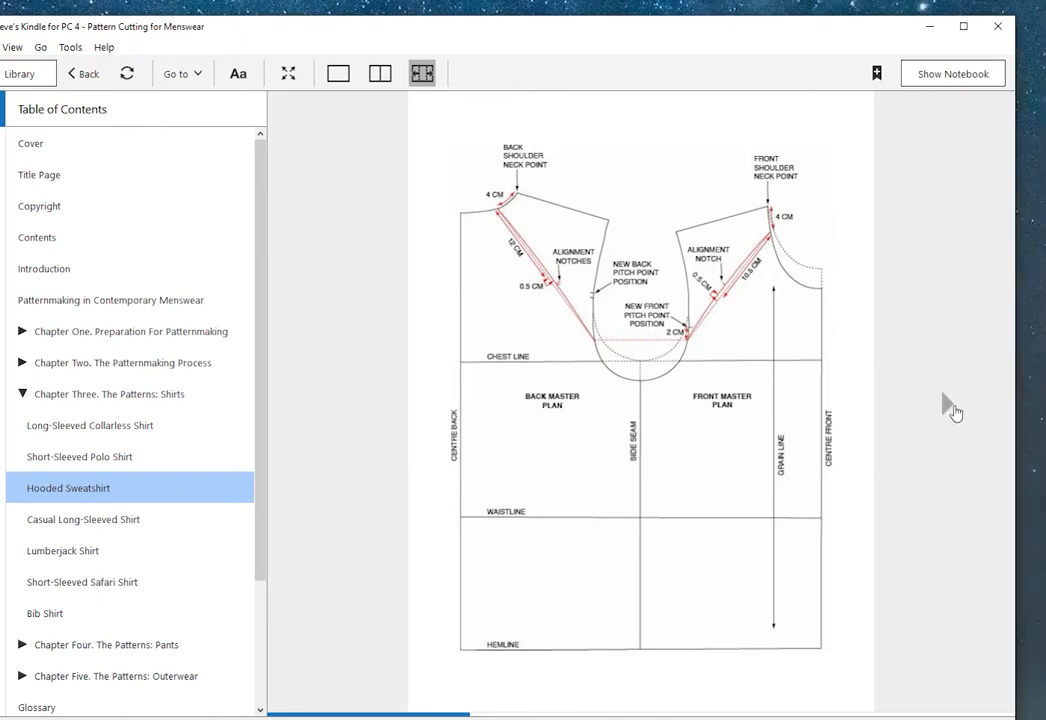
Examine the book's side panel diagram and the pocket diagram with its front opening facing
{"action": "left_click", "coordinate": [950, 408]}
{"action": "left_click", "coordinate": [950, 408]}
{"action": "left_click", "coordinate": [950, 408]}
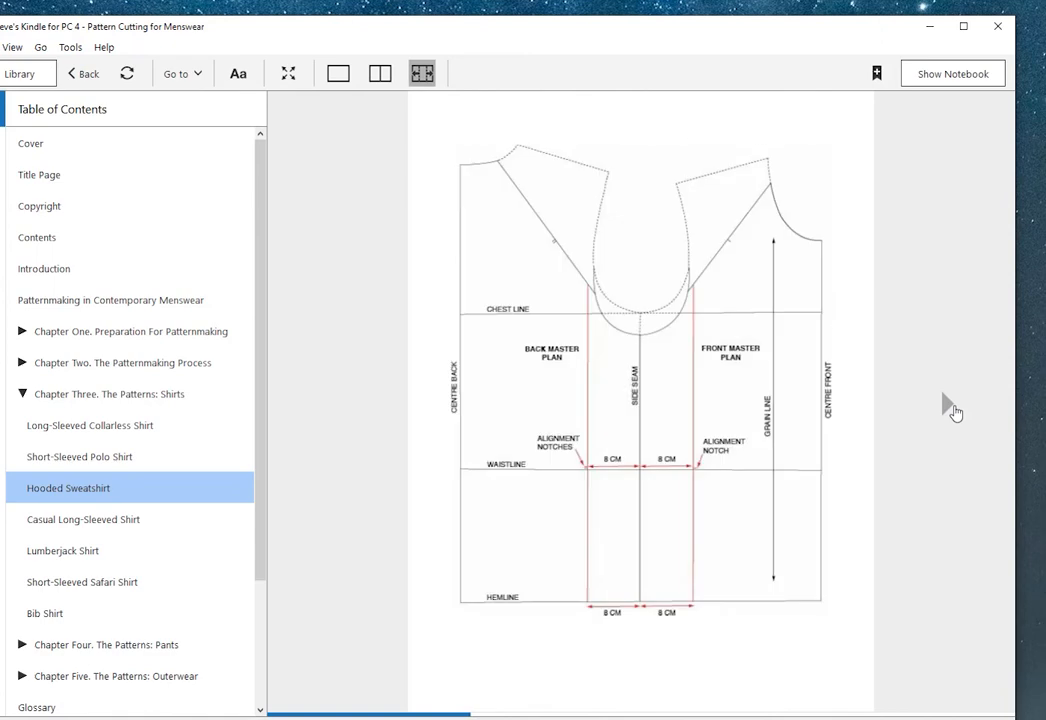
{"action": "left_click", "coordinate": [952, 409]}
{"action": "left_click", "coordinate": [952, 409]}
{"action": "left_click", "coordinate": [952, 409]}
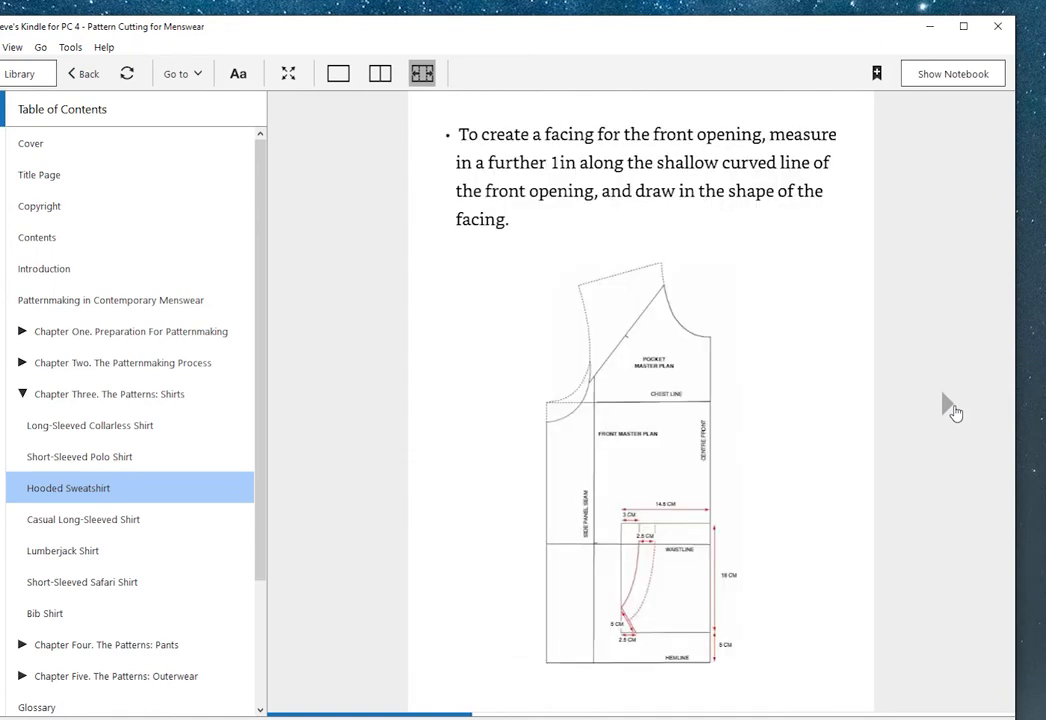
Read on through the sleeve instructions to Step 16 about smoothing out the top of the sleeve cap
{"action": "left_click", "coordinate": [952, 409]}
{"action": "left_click", "coordinate": [952, 409]}
{"action": "left_click", "coordinate": [952, 409]}
{"action": "left_click", "coordinate": [952, 409]}
{"action": "left_click", "coordinate": [952, 409]}
{"action": "left_click", "coordinate": [952, 409]}
{"action": "left_click", "coordinate": [952, 409]}
{"action": "left_click", "coordinate": [952, 409]}
{"action": "left_click", "coordinate": [952, 409]}
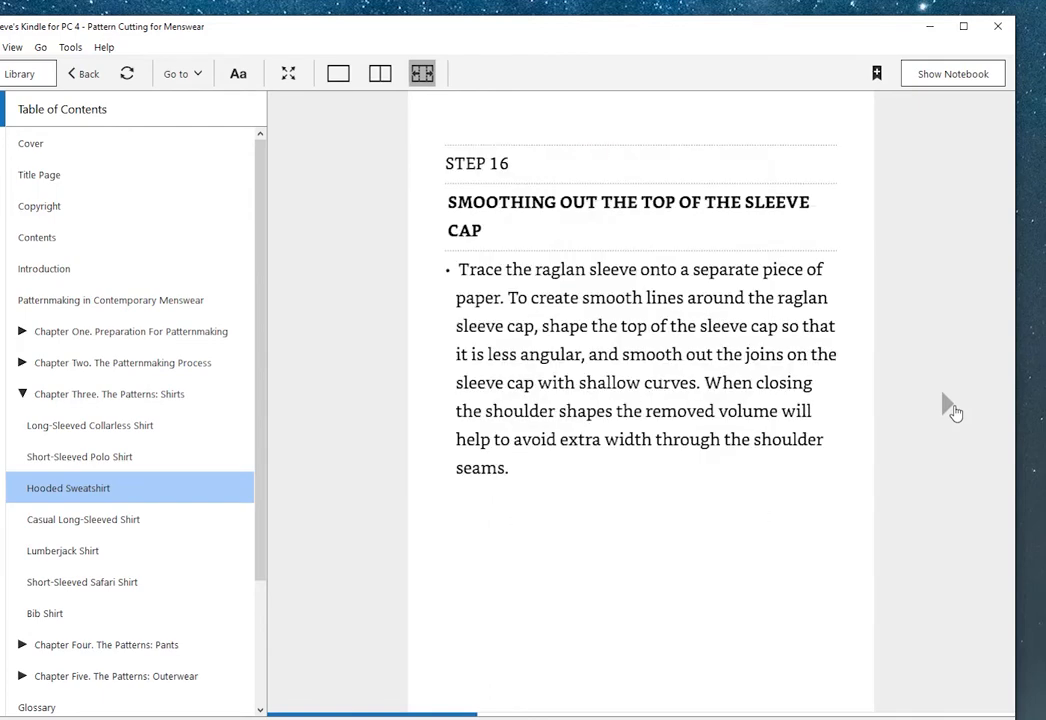
{"action": "left_click", "coordinate": [333, 409]}
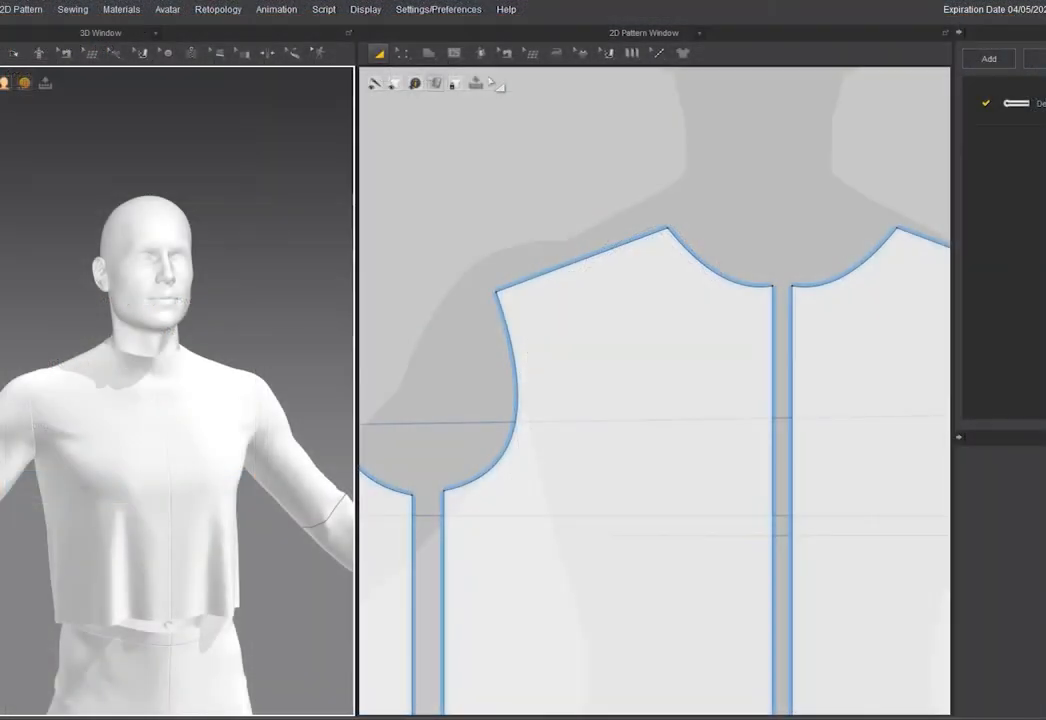
Draw a diagonal internal line about 8.5 in long on the front panel, from the neckline to the lower armhole curve
{"action": "left_click", "coordinate": [453, 55]}
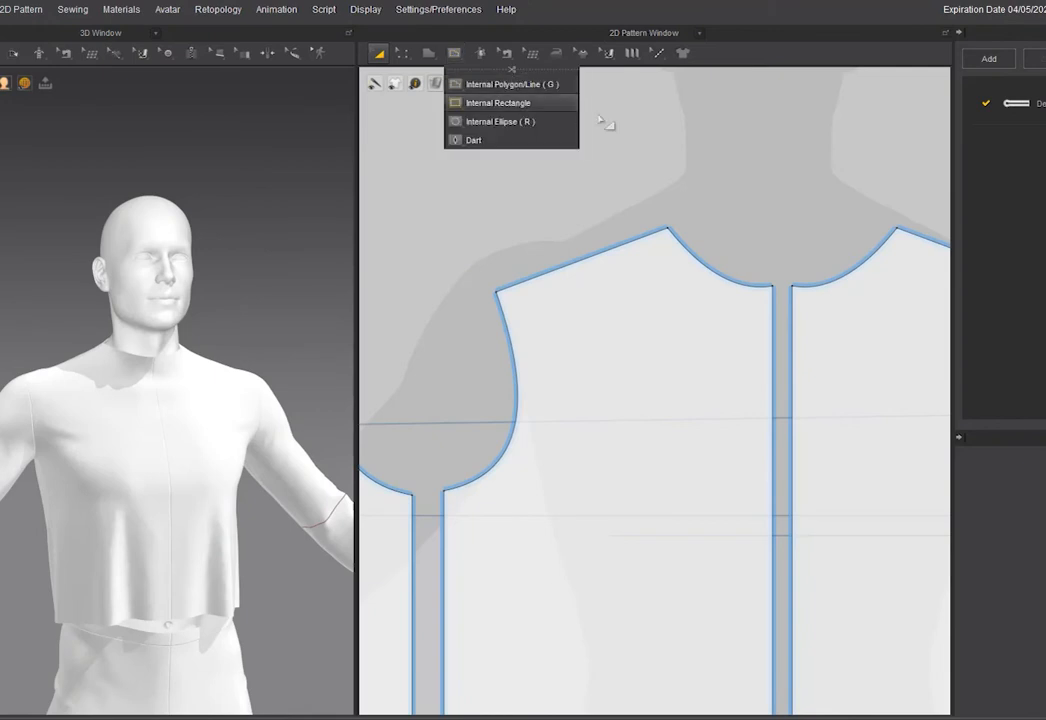
{"action": "left_click", "coordinate": [498, 103]}
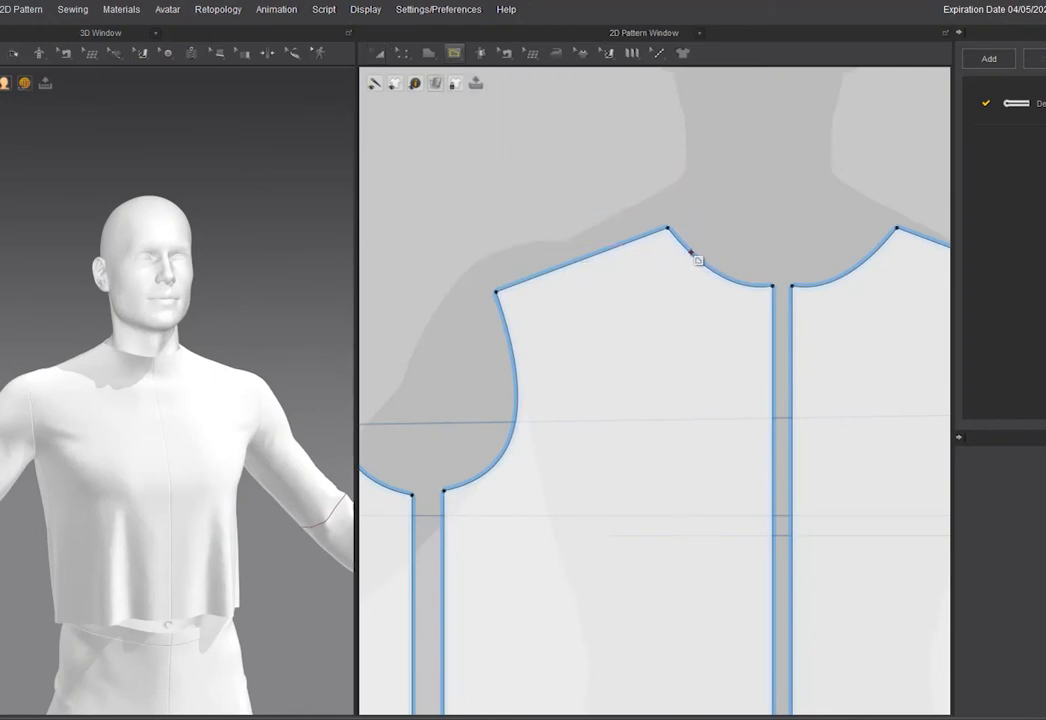
{"action": "key", "text": "g"}
{"action": "left_click", "coordinate": [686, 253]}
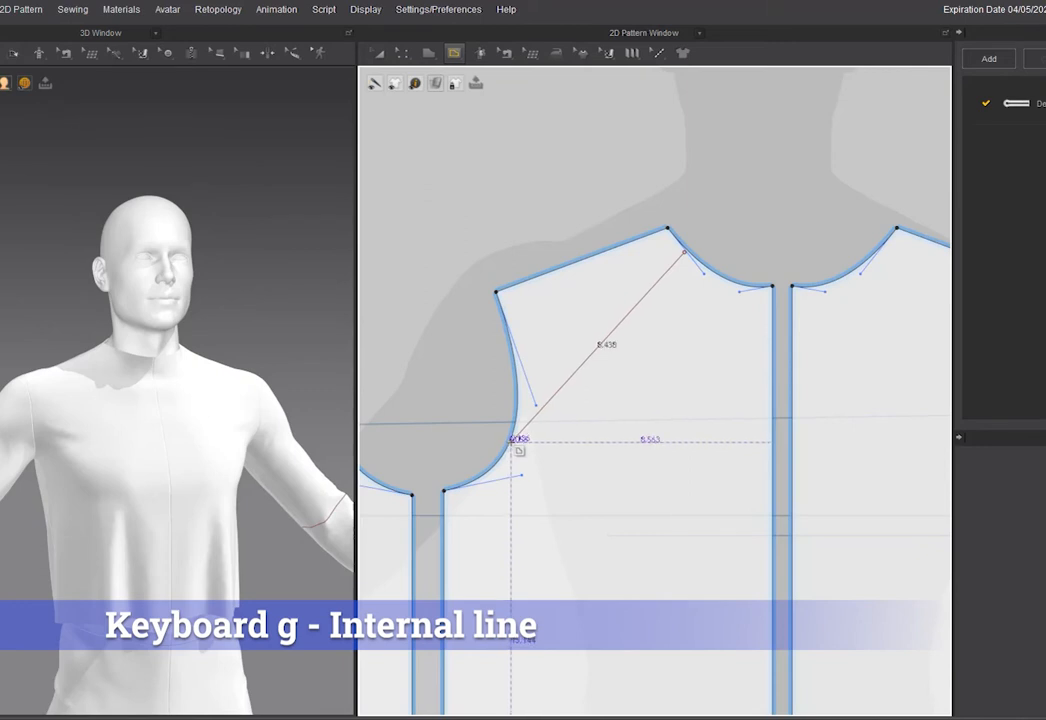
{"action": "scroll", "coordinate": [512, 439], "scroll_direction": "up", "scroll_amount": 5}
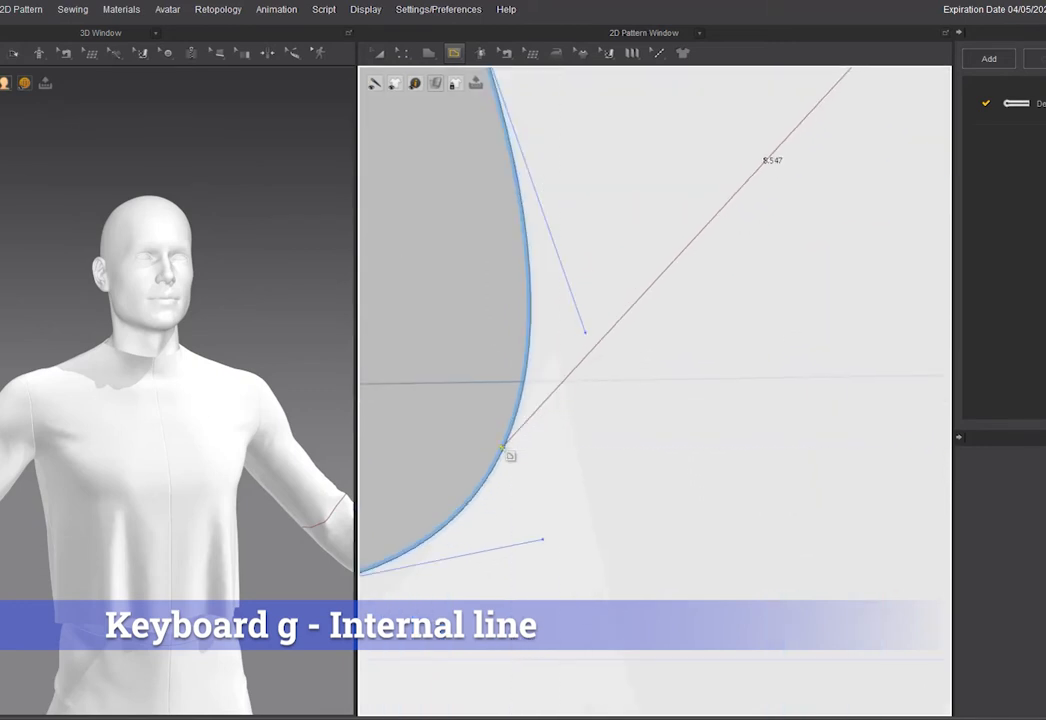
{"action": "left_click", "coordinate": [512, 439]}
{"action": "scroll", "coordinate": [727, 349], "scroll_direction": "down", "scroll_amount": 8}
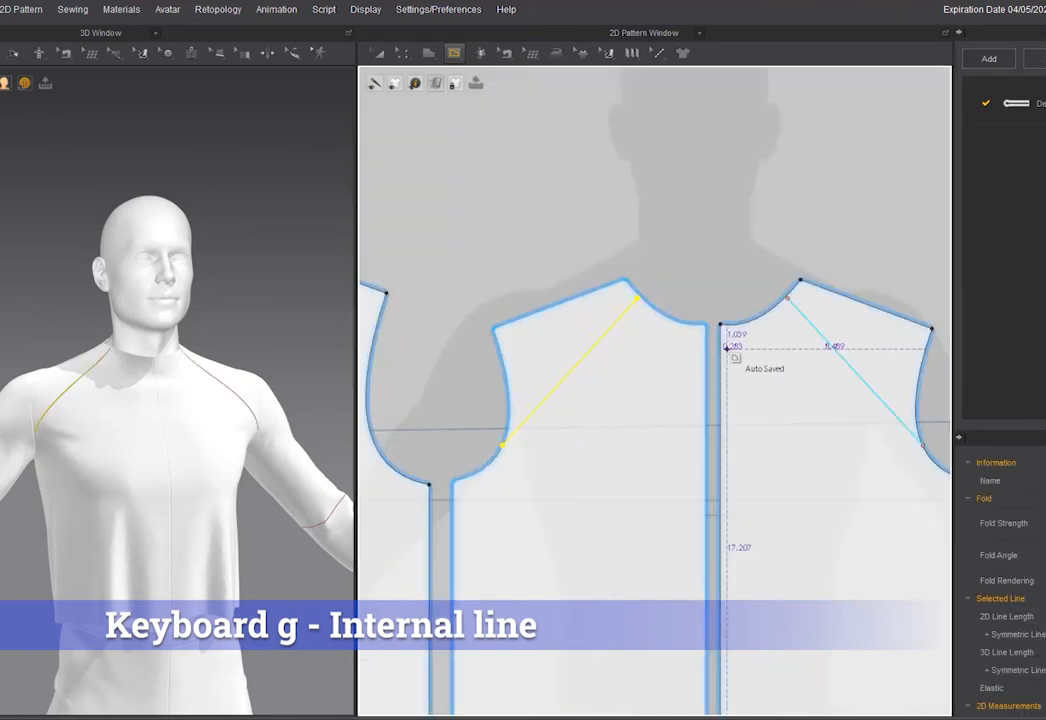
Draw a matching diagonal internal line on the back panel, from the neckline to the armhole curve
{"action": "scroll", "coordinate": [518, 306], "scroll_direction": "up", "scroll_amount": 3}
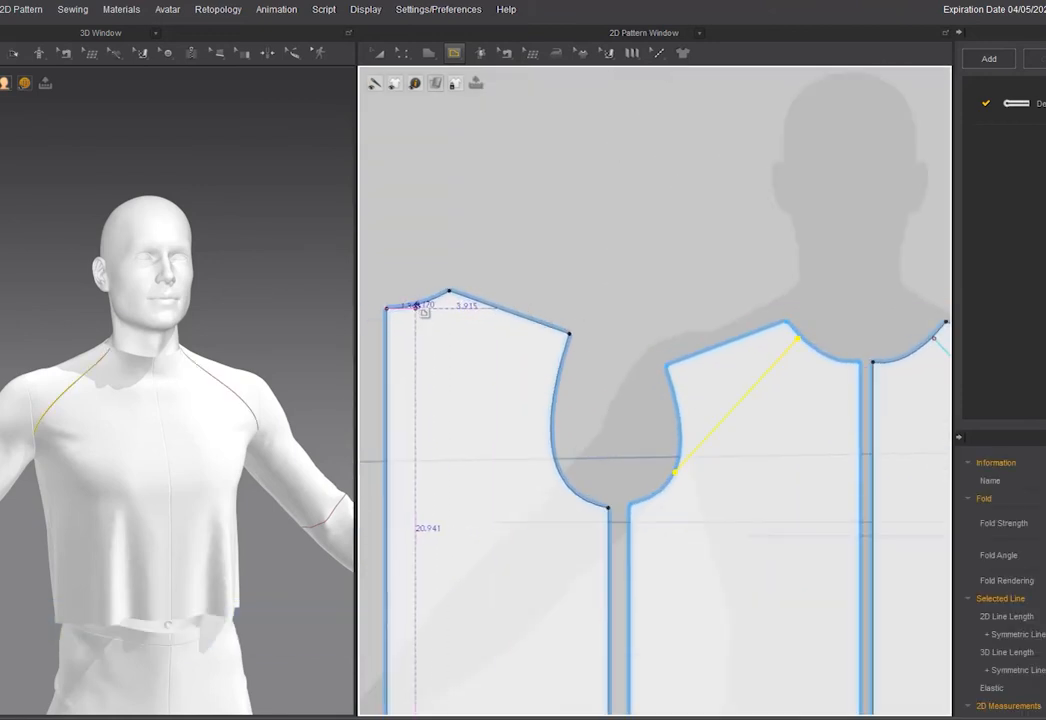
{"action": "scroll", "coordinate": [422, 305], "scroll_direction": "up", "scroll_amount": 2}
{"action": "left_click", "coordinate": [418, 303]}
{"action": "left_click", "coordinate": [656, 567]}
Apply Cut & Sew along the diagonal raglan lines on the back and front panels
{"action": "key", "text": "a"}
{"action": "right_click", "coordinate": [552, 451]}
{"action": "left_click", "coordinate": [607, 606]}
{"action": "scroll", "coordinate": [574, 431], "scroll_direction": "down", "scroll_amount": 3}
{"action": "left_click", "coordinate": [810, 447]}
{"action": "right_click", "coordinate": [810, 447]}
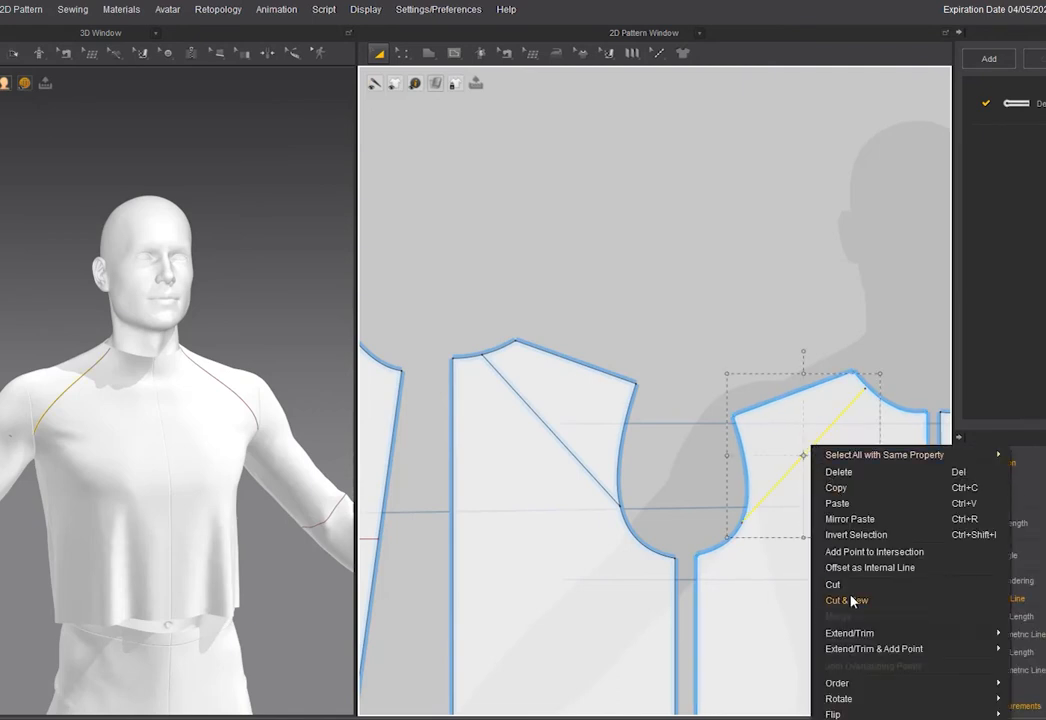
{"action": "left_click", "coordinate": [851, 600]}
{"action": "left_click", "coordinate": [458, 461]}
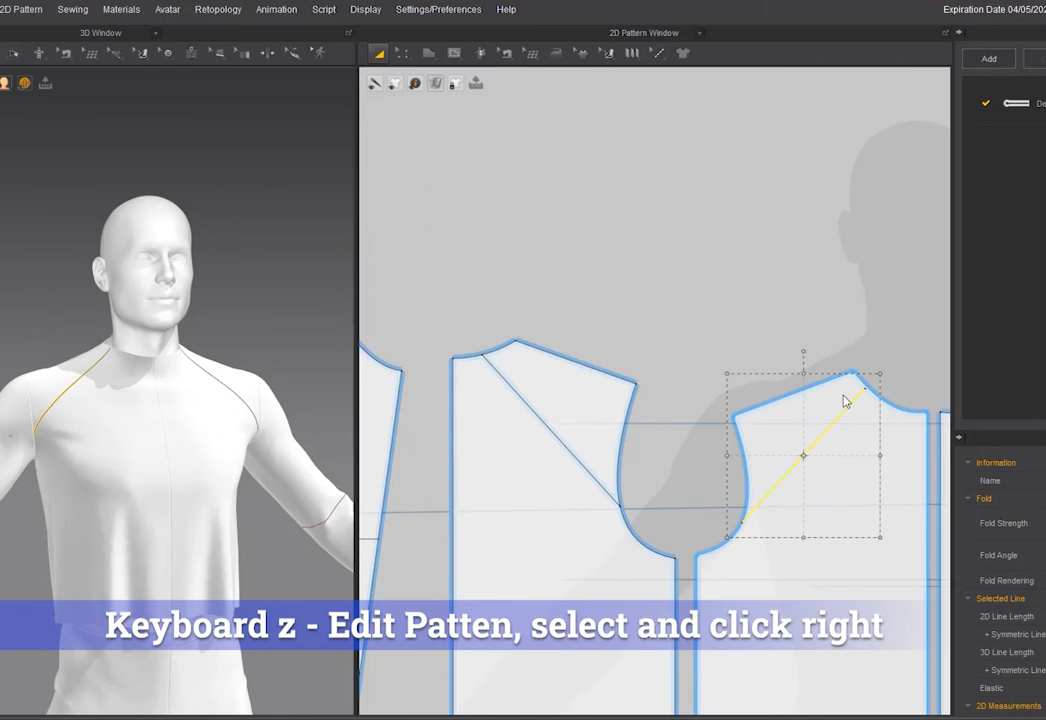
Move the cut front and back shoulder pieces slightly up and away from the bodice panels
{"action": "scroll", "coordinate": [858, 388], "scroll_direction": "up", "scroll_amount": 3}
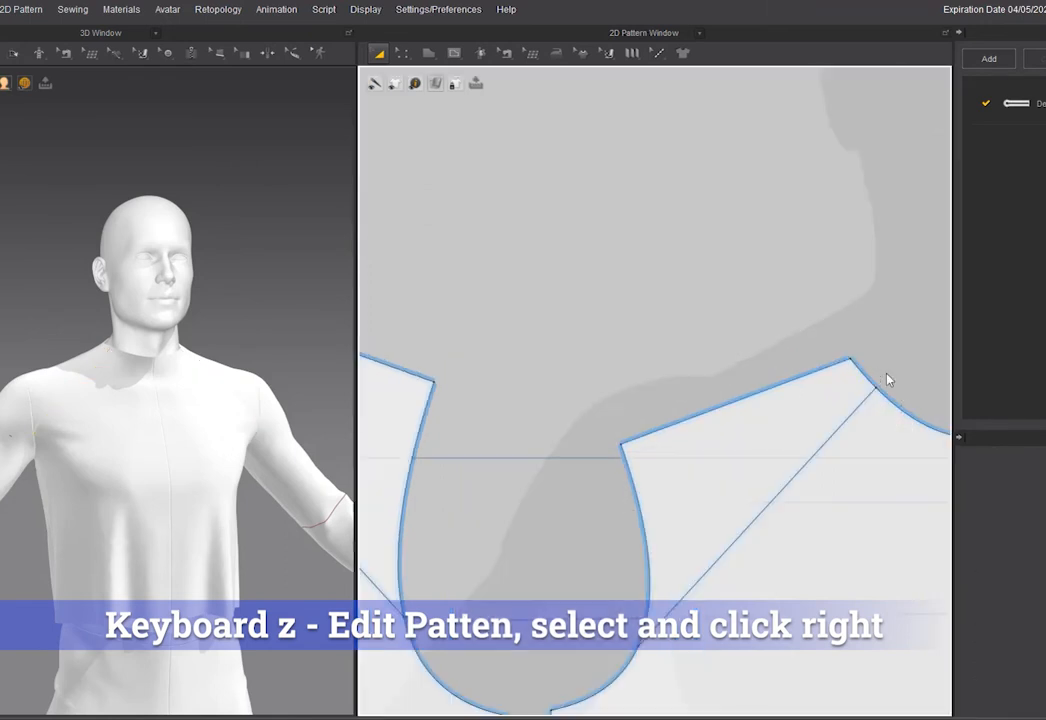
{"action": "scroll", "coordinate": [743, 405], "scroll_direction": "down", "scroll_amount": 3}
{"action": "left_click_drag", "start_coordinate": [718, 422], "coordinate": [719, 394]}
{"action": "left_click_drag", "start_coordinate": [535, 383], "coordinate": [549, 356]}
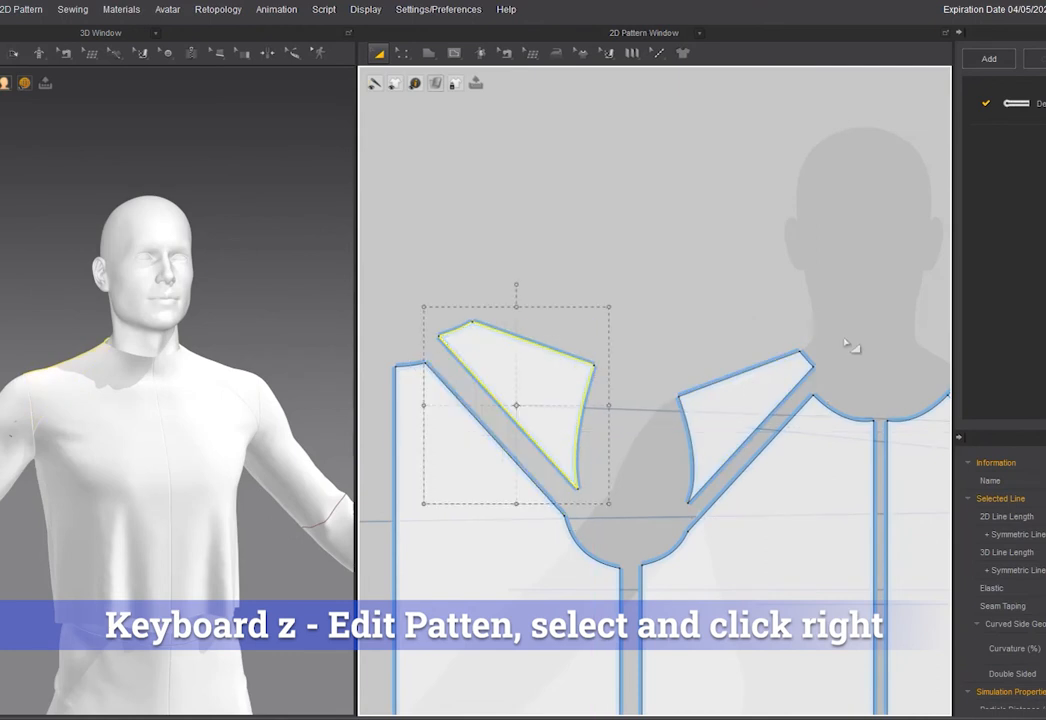
Merge the front and back shoulder pieces along their sewn shoulder seam
{"action": "key", "text": "z"}
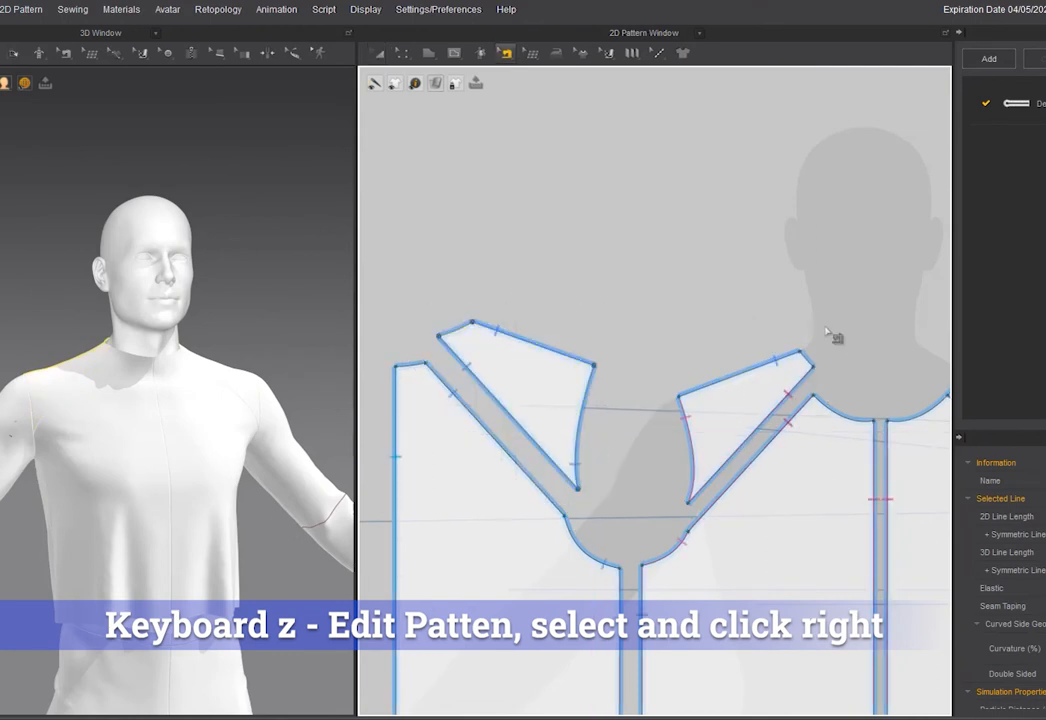
{"action": "left_click", "coordinate": [768, 372]}
{"action": "right_click", "coordinate": [768, 374]}
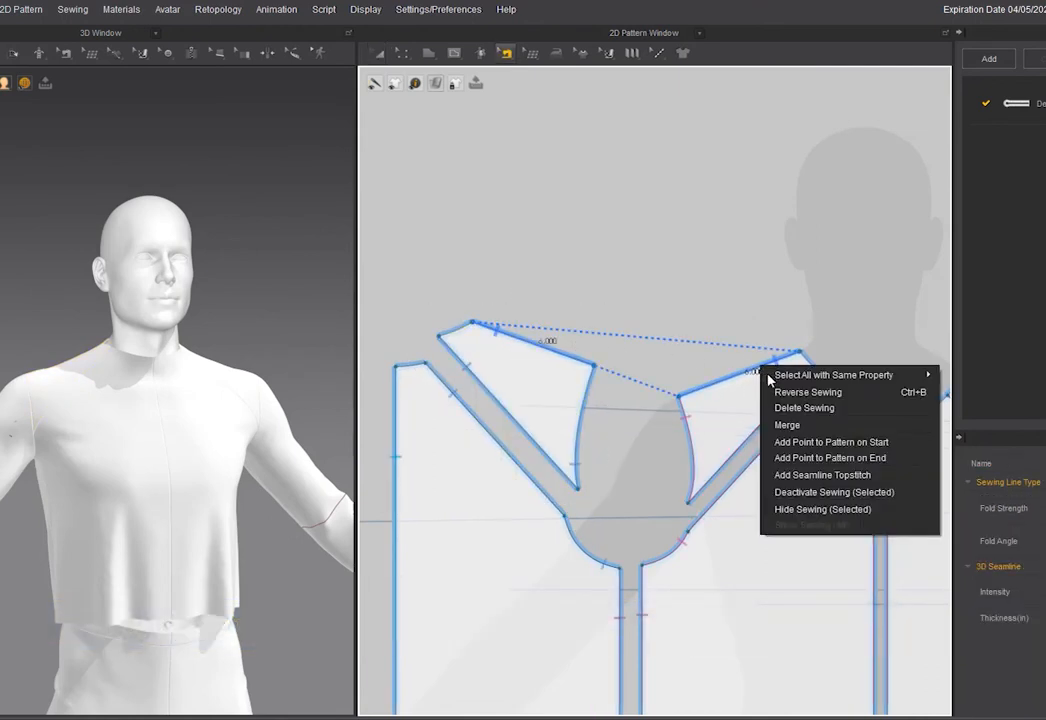
{"action": "left_click", "coordinate": [787, 425]}
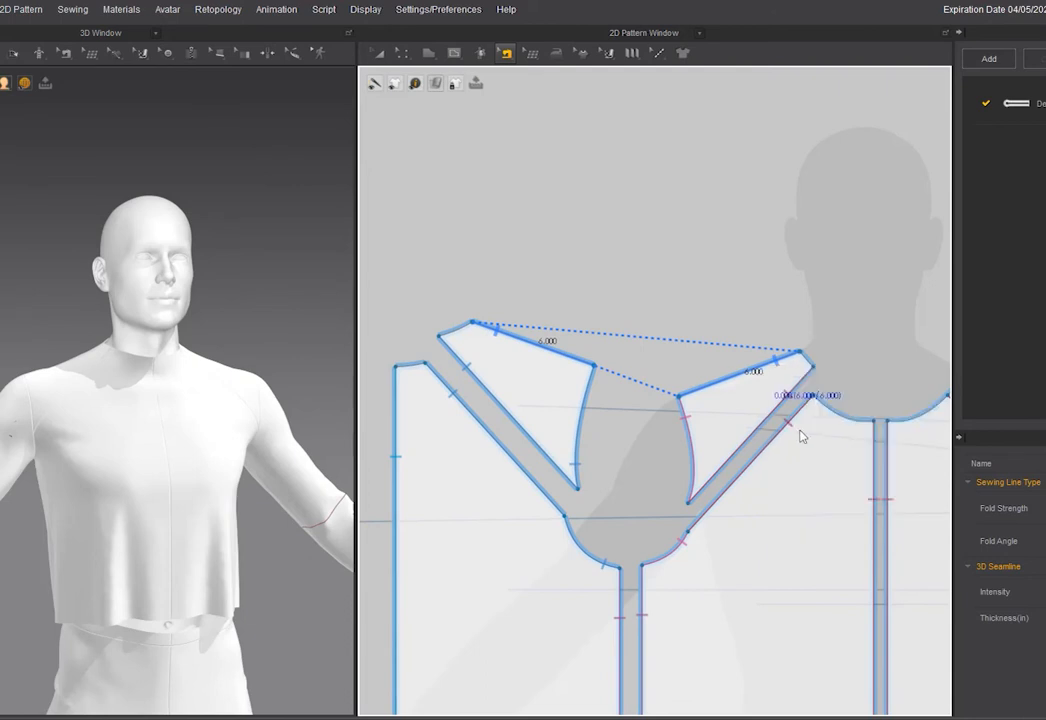
{"action": "scroll", "coordinate": [643, 293], "scroll_direction": "down", "scroll_amount": 2}
{"action": "left_click", "coordinate": [646, 292]}
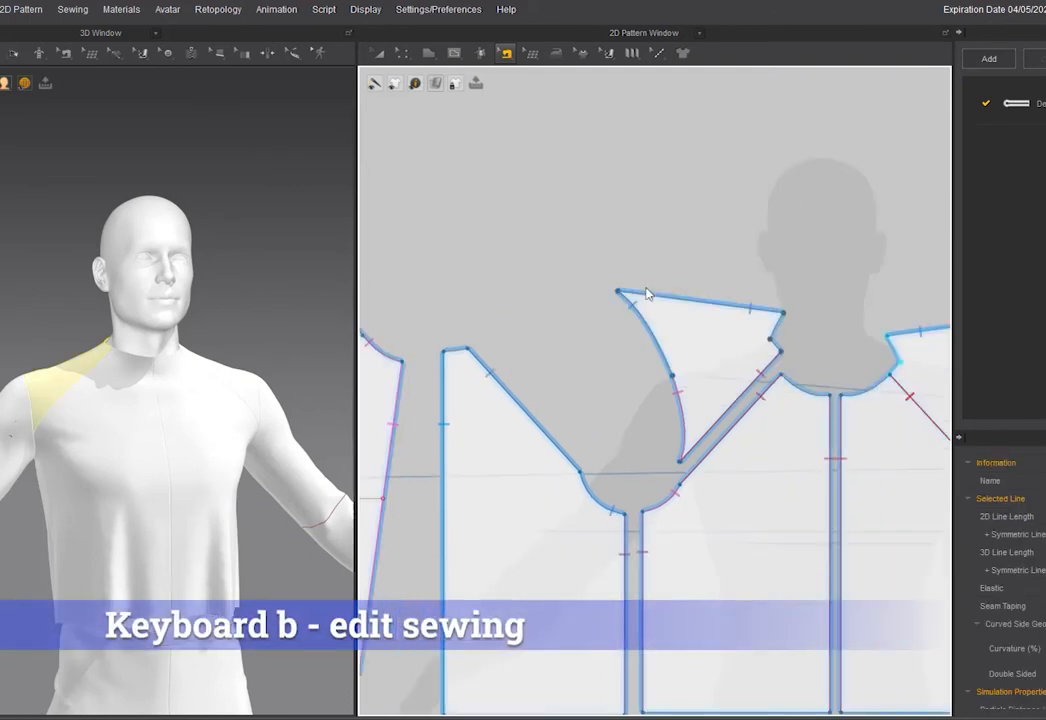
Move the merged shoulder piece above the bodice near the sleeve and rotate it so its neck edge points up
{"action": "scroll", "coordinate": [646, 292], "scroll_direction": "down", "scroll_amount": 3}
{"action": "key", "text": "a"}
{"action": "left_click_drag", "start_coordinate": [665, 304], "coordinate": [588, 202]}
{"action": "left_click_drag", "start_coordinate": [587, 147], "coordinate": [560, 231]}
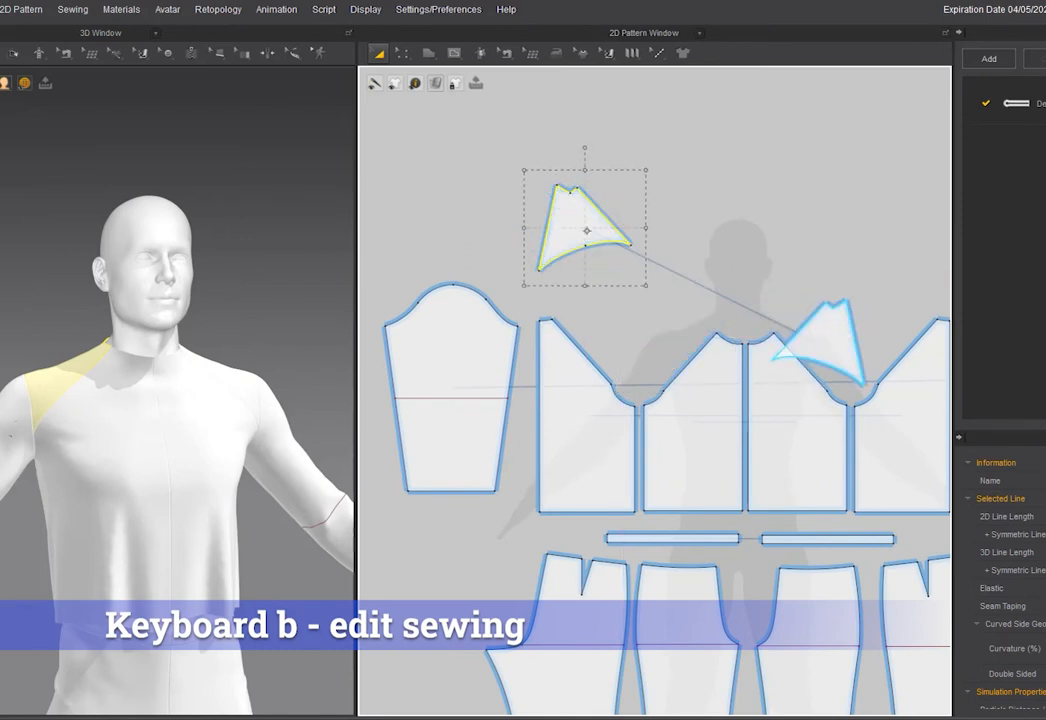
Move the second merged shoulder piece up level with the first one and bring up the fabric list
{"action": "left_click_drag", "start_coordinate": [832, 338], "coordinate": [832, 228]}
{"action": "left_click", "coordinate": [1043, 33]}
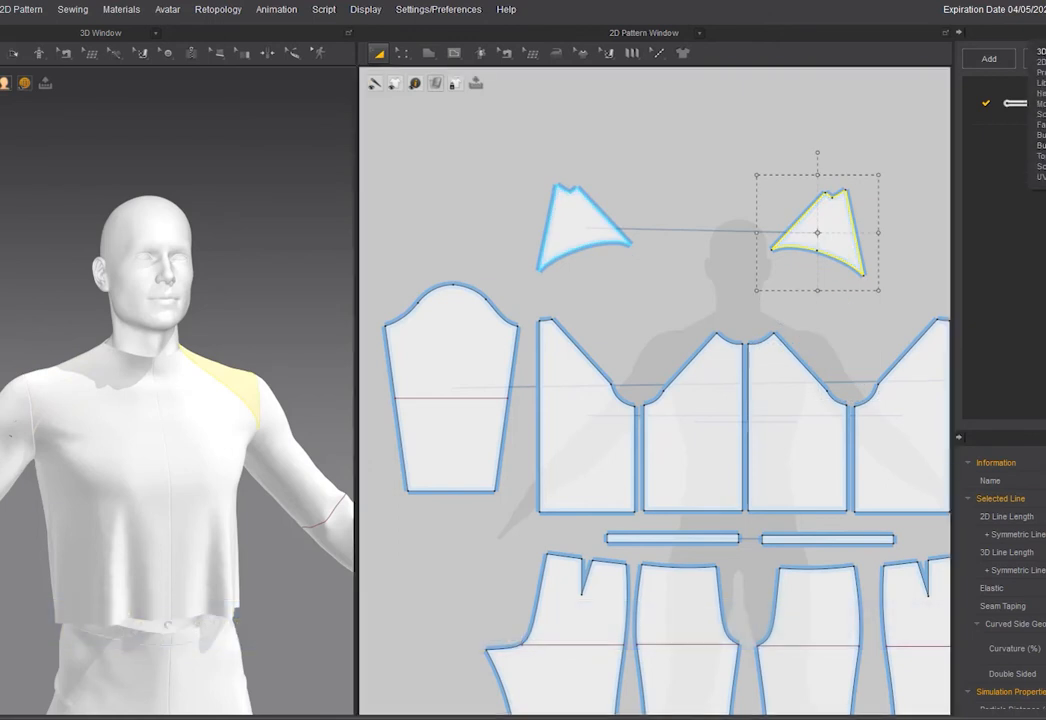
{"action": "left_click", "coordinate": [1041, 125]}
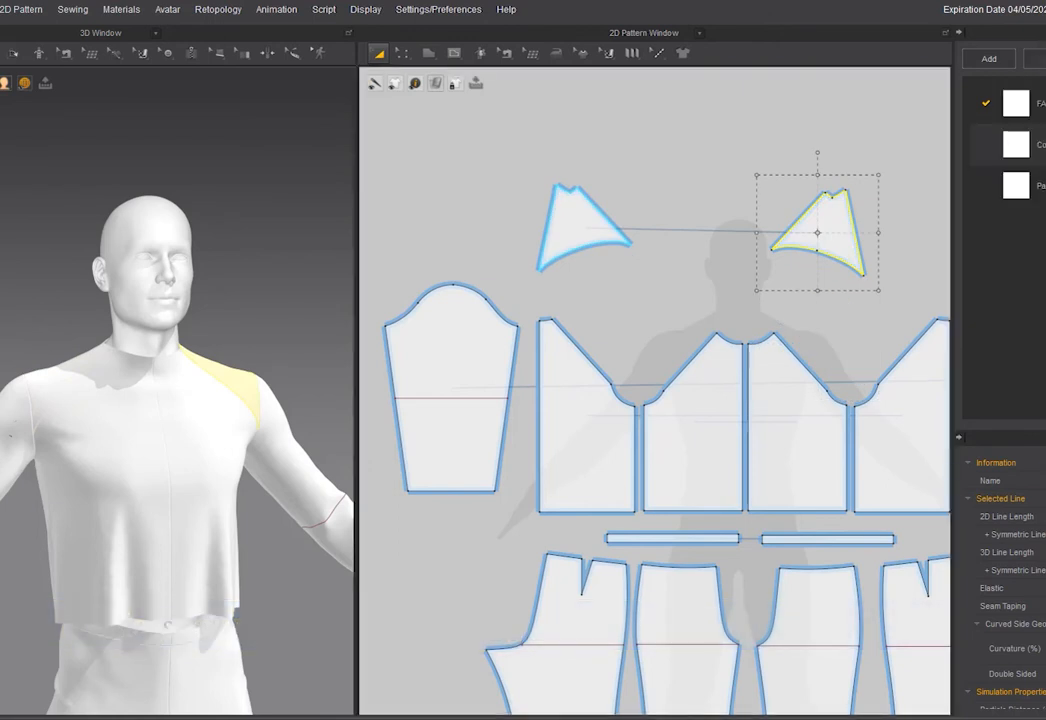
Assign the orange fabric to both merged shoulder pieces and both sleeves
{"action": "left_click", "coordinate": [581, 211], "text": "shift"}
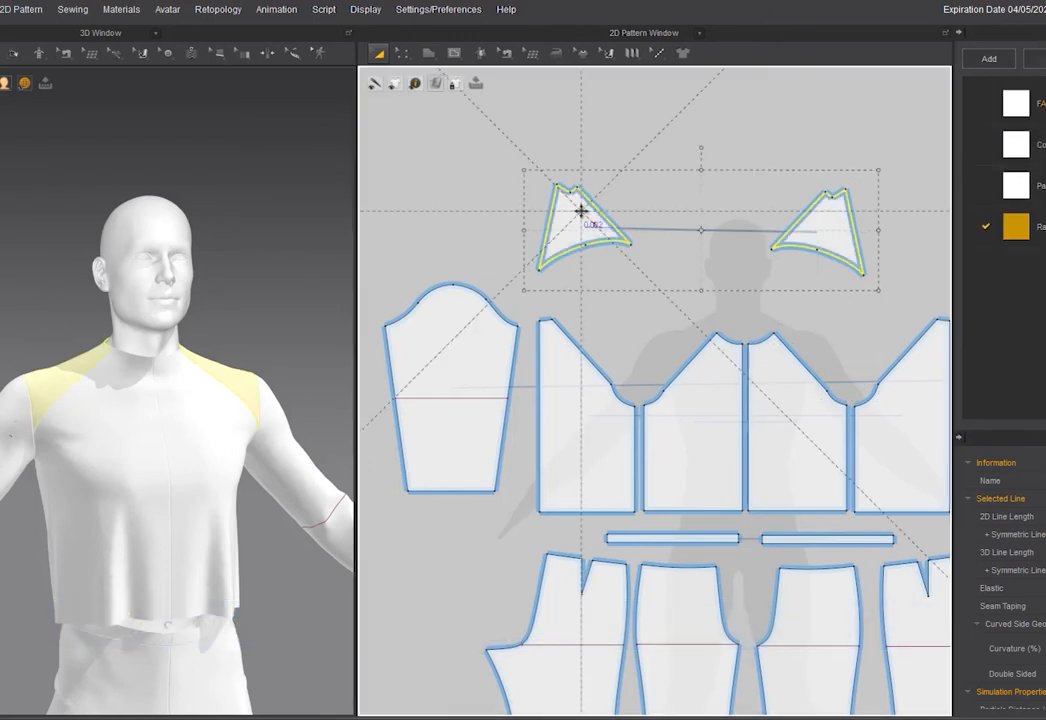
{"action": "left_click", "coordinate": [462, 313], "text": "shift"}
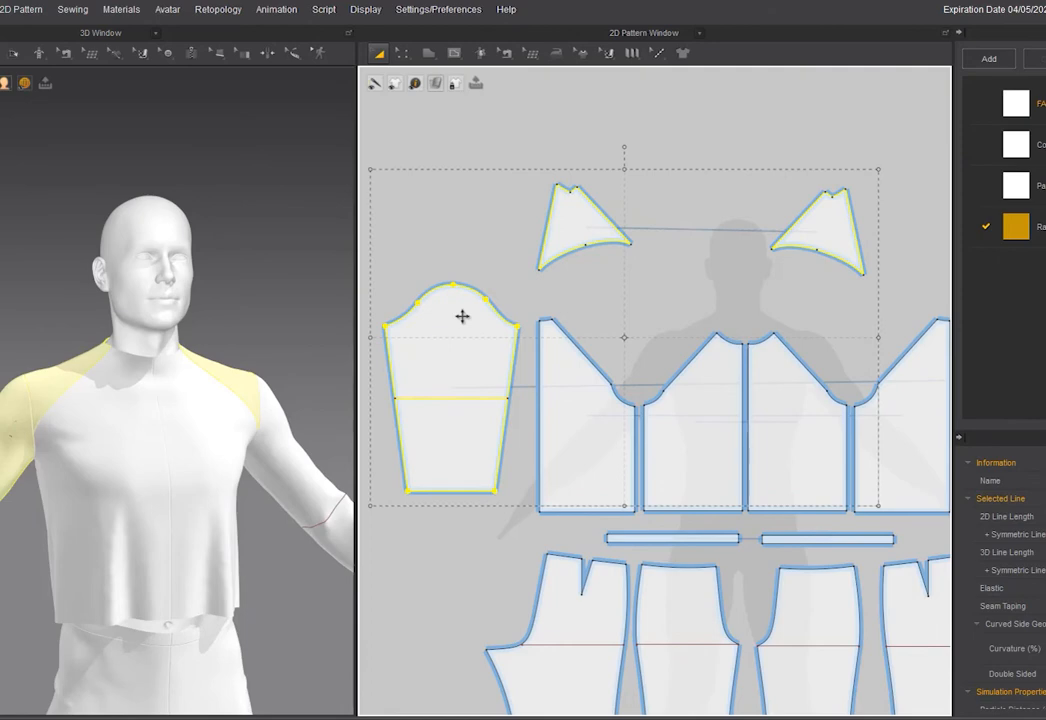
{"action": "scroll", "coordinate": [462, 313], "scroll_direction": "down", "scroll_amount": 3}
{"action": "left_click", "coordinate": [693, 330], "text": "shift"}
{"action": "left_click_drag", "start_coordinate": [1016, 226], "coordinate": [110, 352]}
{"action": "left_click", "coordinate": [63, 335]}
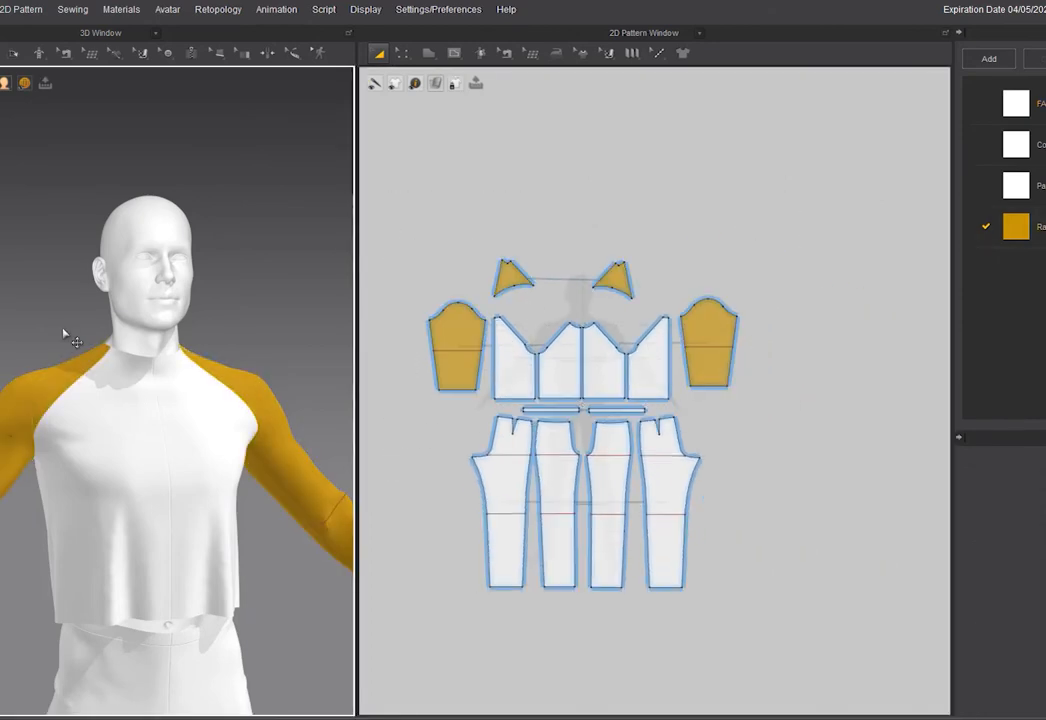
Examine how the orange shoulder piece and sleeve join the bodice on the avatar in 3D
{"action": "scroll", "coordinate": [84, 313], "scroll_direction": "up", "scroll_amount": 4}
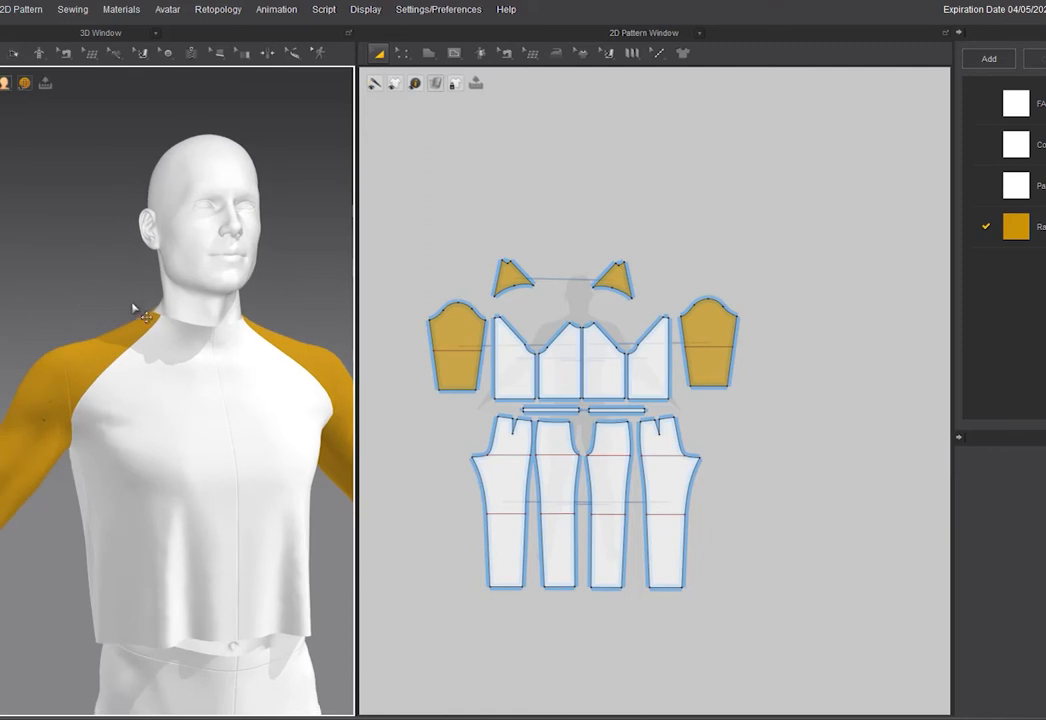
{"action": "scroll", "coordinate": [580, 246], "scroll_direction": "up", "scroll_amount": 6}
{"action": "key", "text": "z"}
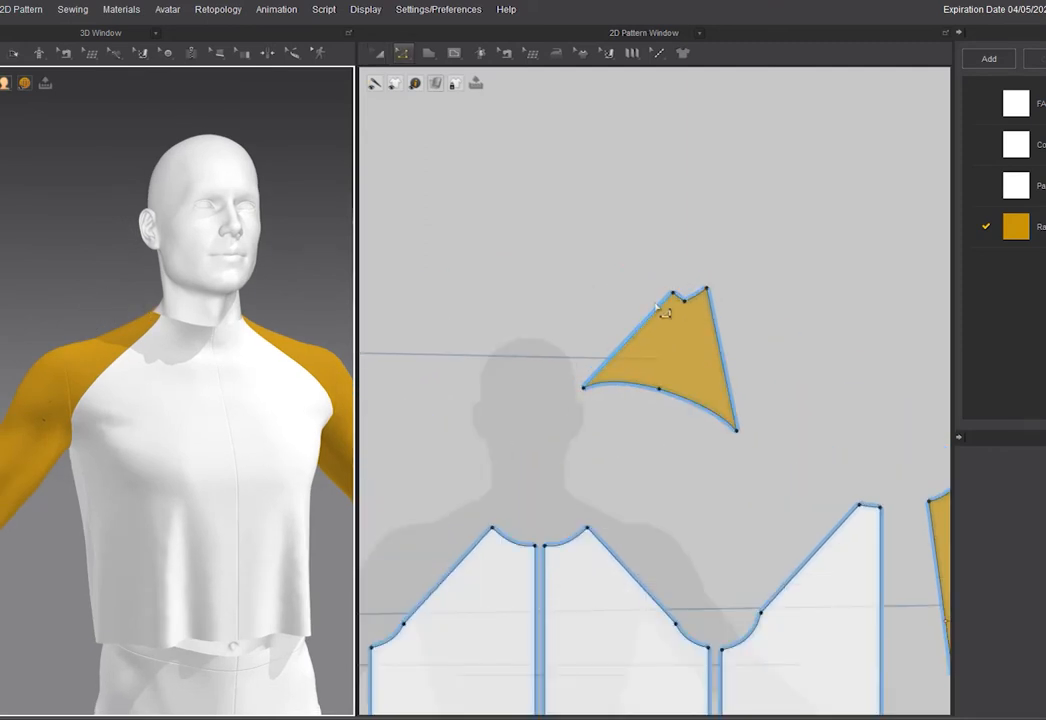
{"action": "right_click_drag", "start_coordinate": [261, 288], "coordinate": [171, 270]}
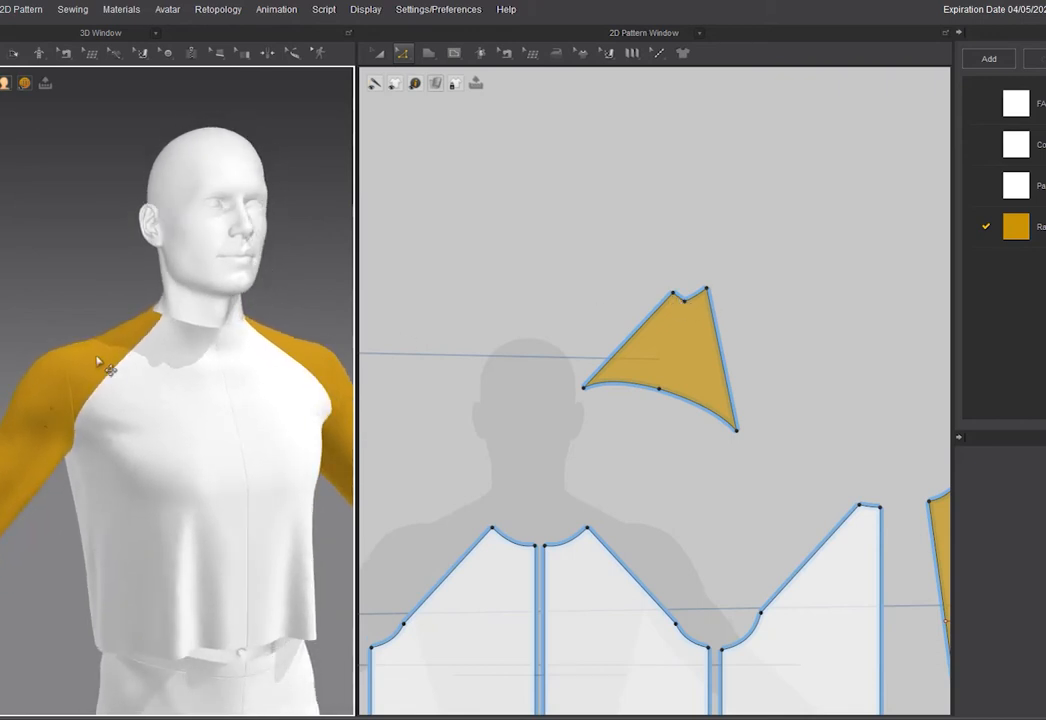
{"action": "scroll", "coordinate": [115, 352], "scroll_direction": "down", "scroll_amount": 3}
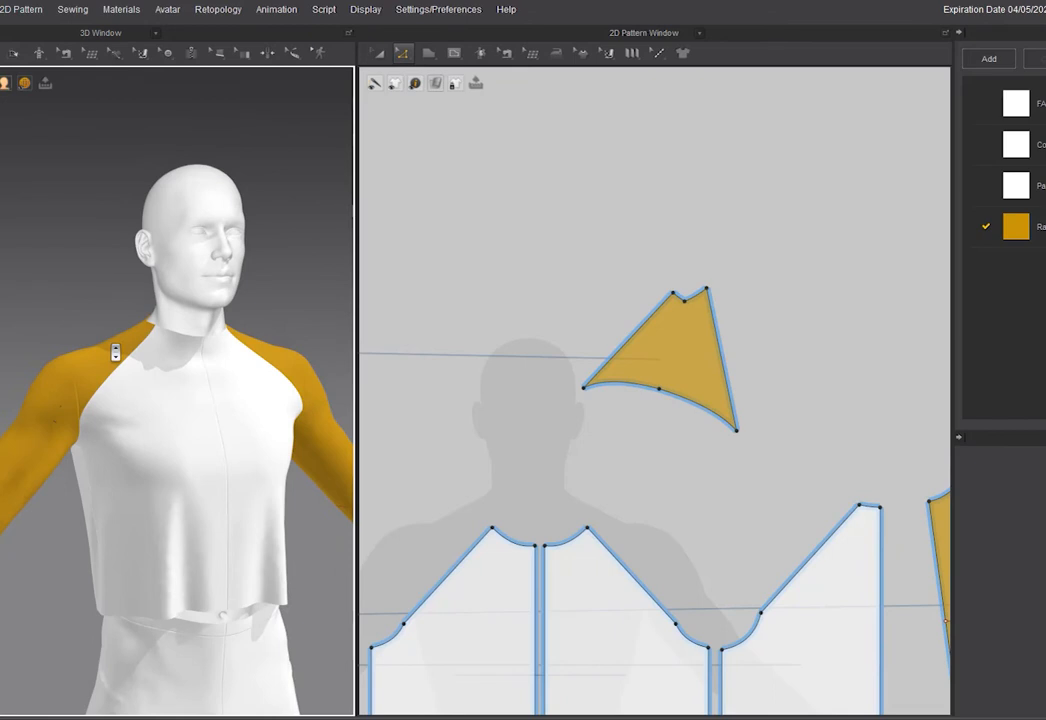
{"action": "middle_click_drag", "start_coordinate": [115, 352], "coordinate": [147, 328]}
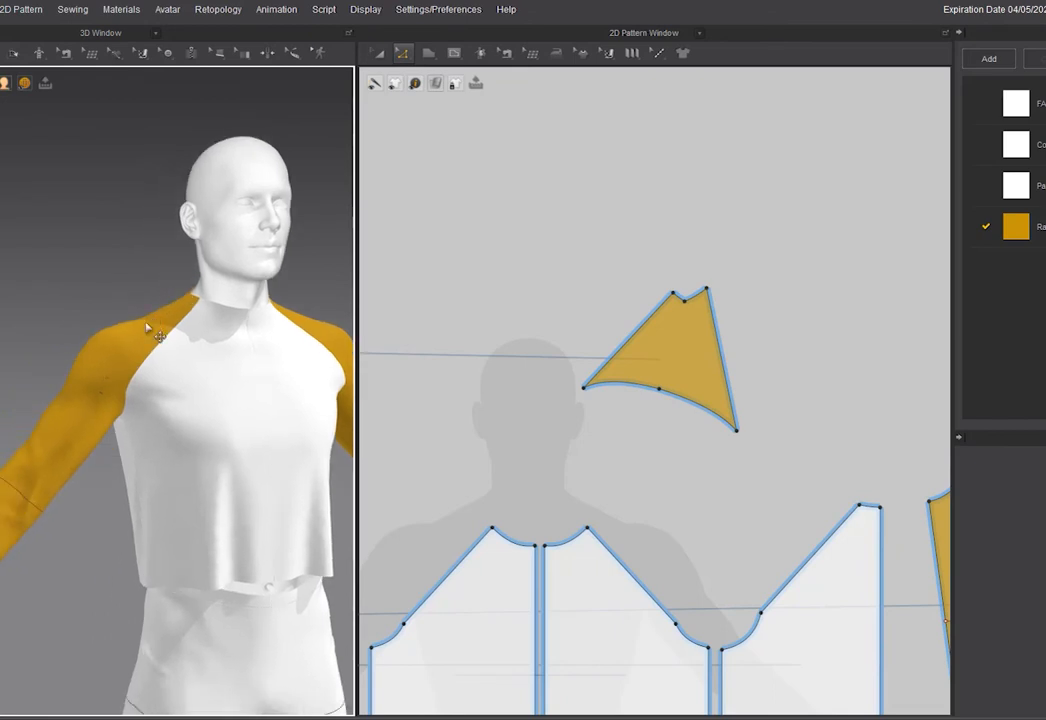
{"action": "scroll", "coordinate": [147, 328], "scroll_direction": "up", "scroll_amount": 4}
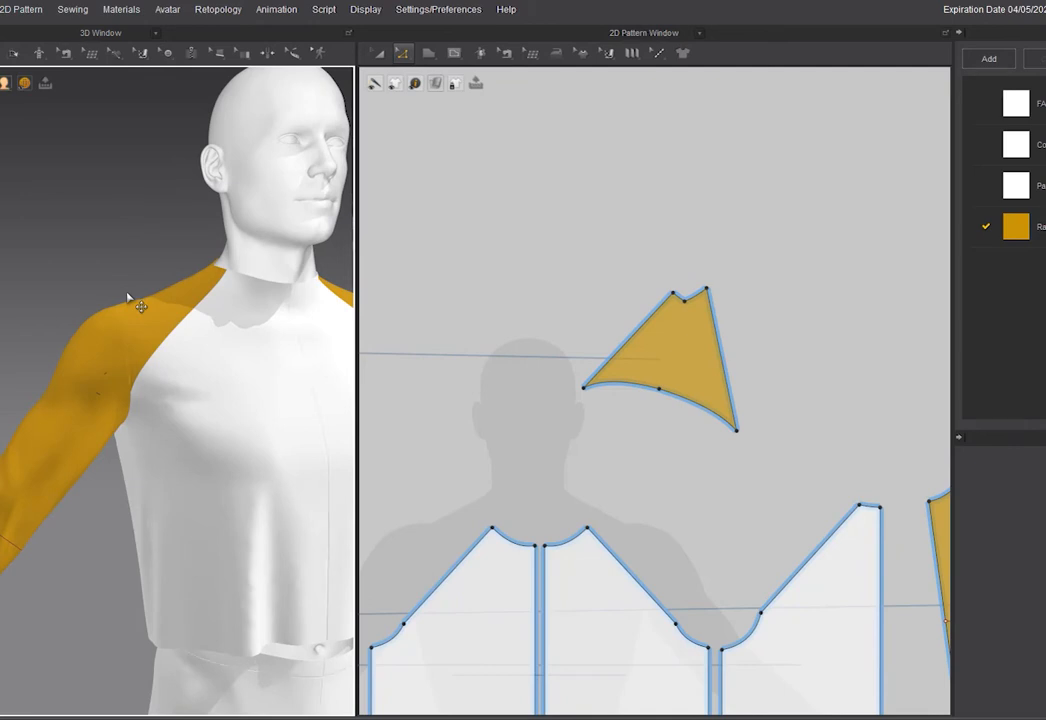
{"action": "right_click_drag", "start_coordinate": [128, 298], "coordinate": [133, 304]}
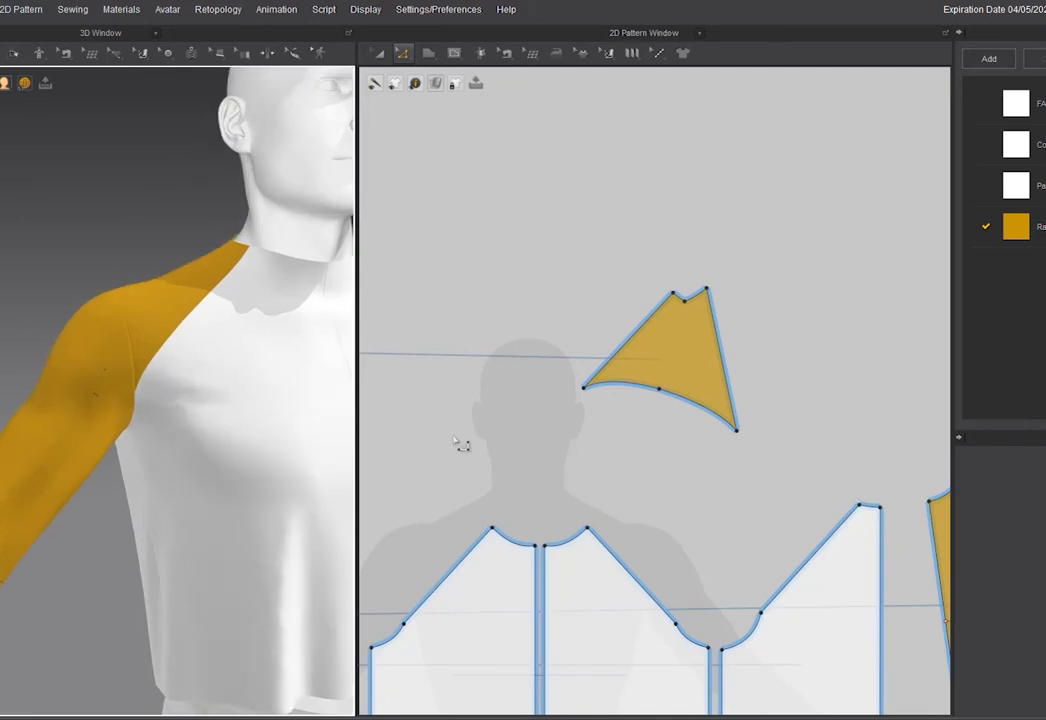
Set the orange shoulder piece upright and place it just above the cap of its matching sleeve
{"action": "scroll", "coordinate": [677, 380], "scroll_direction": "down", "scroll_amount": 5}
{"action": "left_click_drag", "start_coordinate": [532, 367], "coordinate": [466, 384]}
{"action": "scroll", "coordinate": [466, 384], "scroll_direction": "up", "scroll_amount": 3}
{"action": "left_click_drag", "start_coordinate": [475, 312], "coordinate": [486, 335]}
{"action": "left_click_drag", "start_coordinate": [493, 398], "coordinate": [491, 420]}
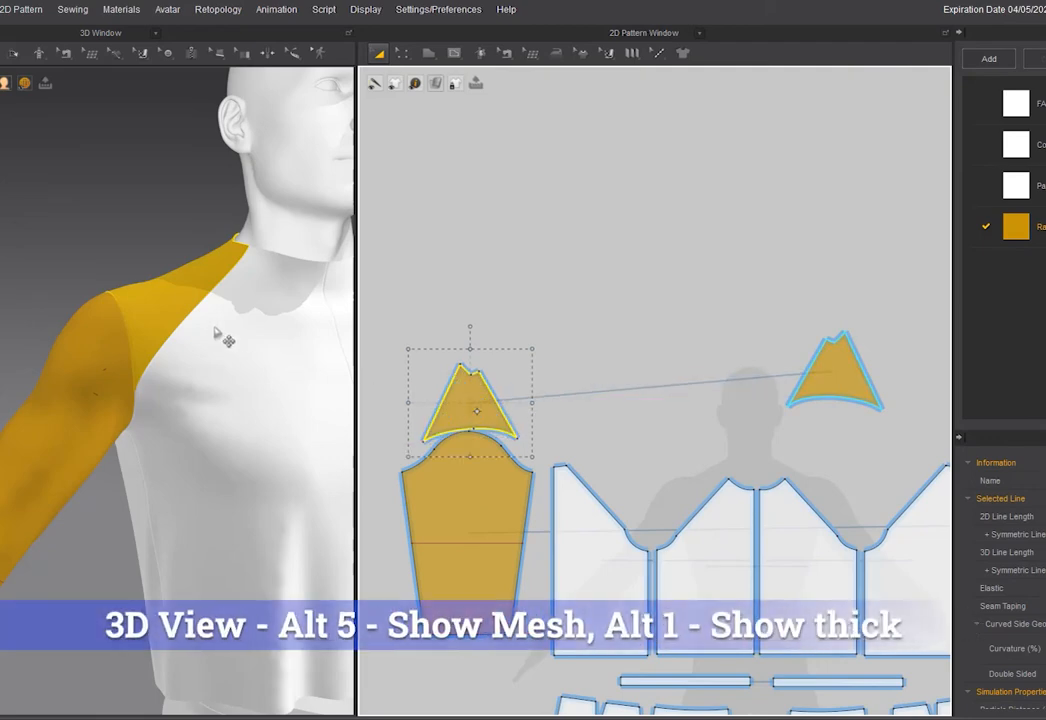
Display the 3D garment as mesh to inspect the sleeve and shoulder seam, and switch back to the thick surface view
{"action": "left_click", "coordinate": [140, 291]}
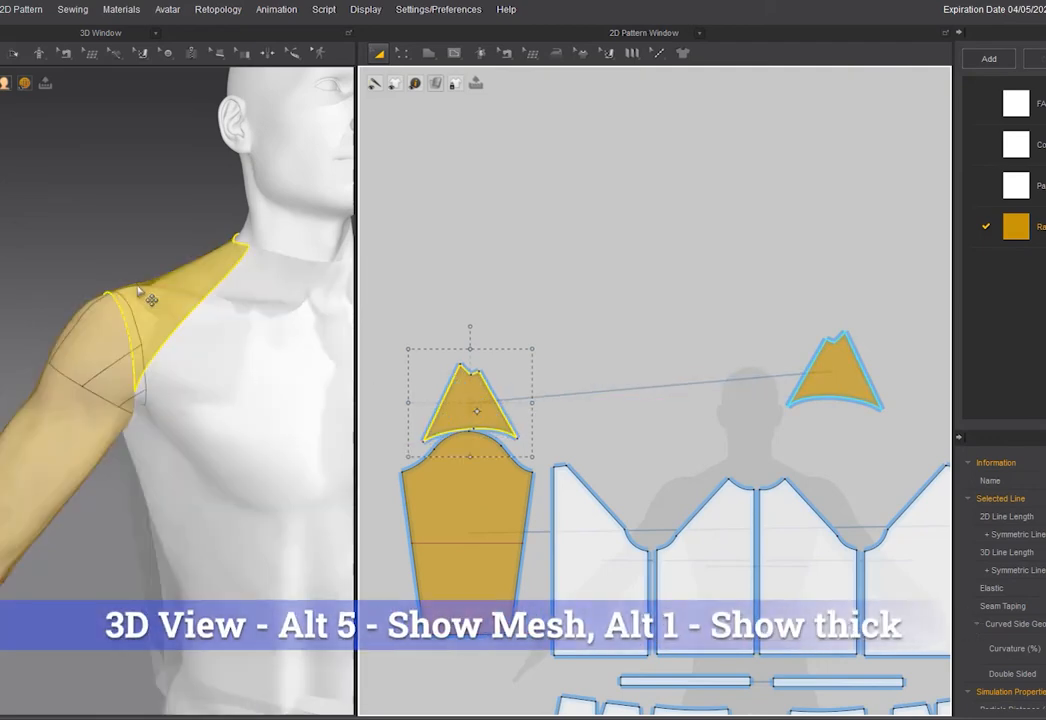
{"action": "key", "text": "alt+5"}
{"action": "scroll", "coordinate": [140, 294], "scroll_direction": "up", "scroll_amount": 2}
{"action": "left_click", "coordinate": [135, 235]}
{"action": "scroll", "coordinate": [123, 291], "scroll_direction": "up", "scroll_amount": 2}
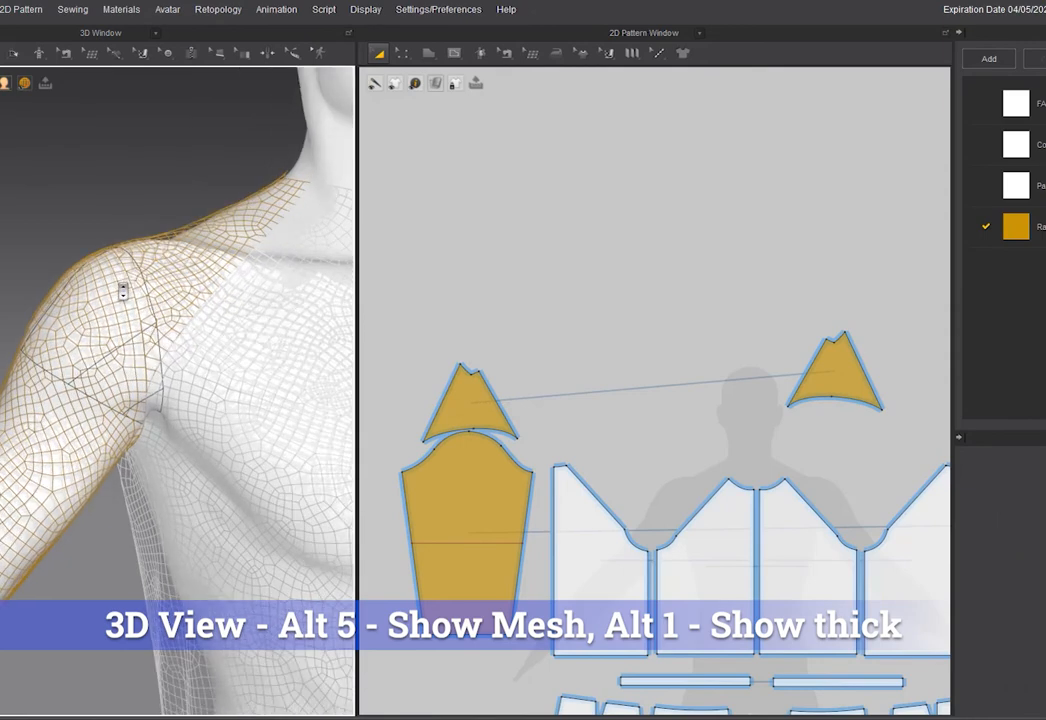
{"action": "right_click_drag", "start_coordinate": [160, 292], "coordinate": [136, 240]}
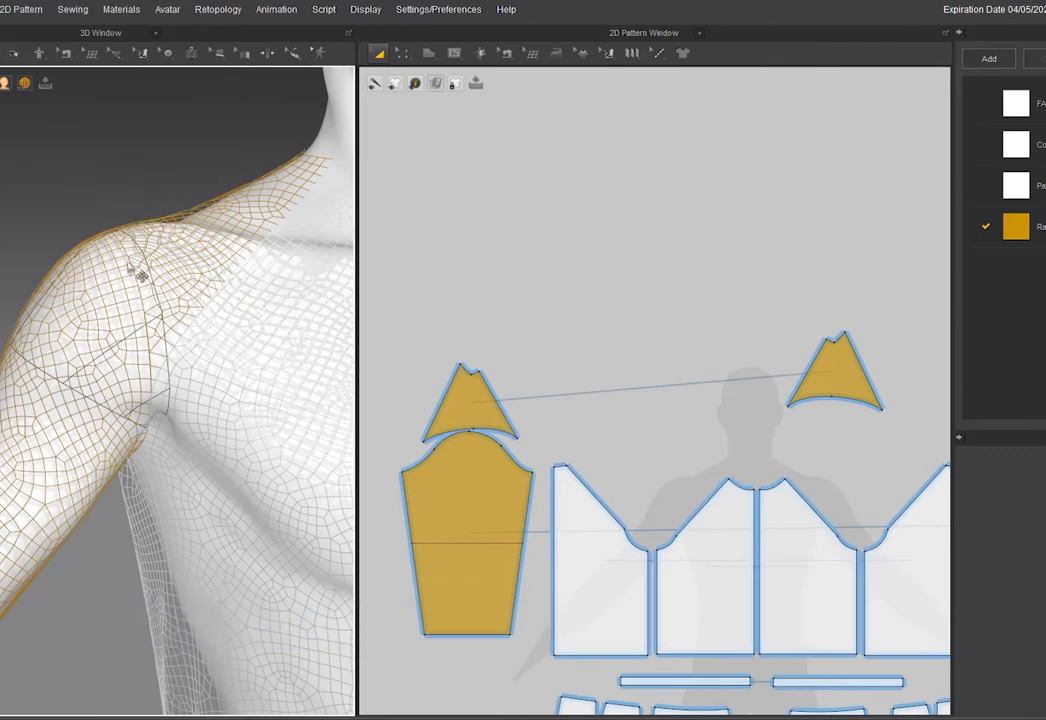
{"action": "key", "text": "alt+1"}
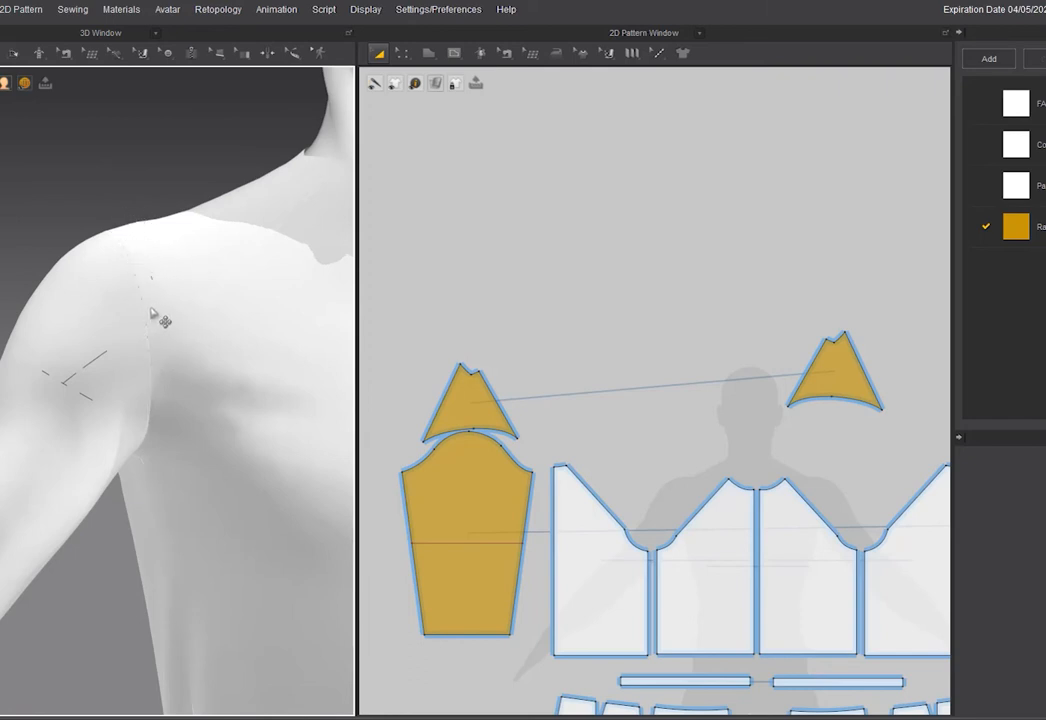
{"action": "scroll", "coordinate": [145, 303], "scroll_direction": "down", "scroll_amount": 2}
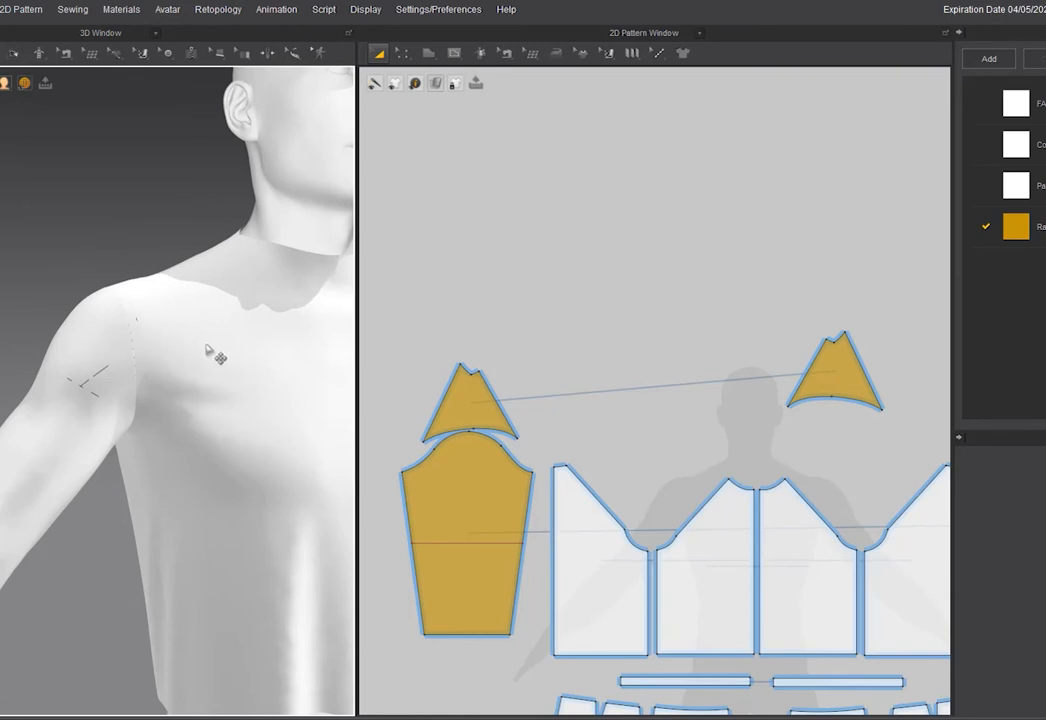
Extend the shoulder piece's lower corners downward so its bottom edge arches around the sleeve cap
{"action": "scroll", "coordinate": [479, 421], "scroll_direction": "up", "scroll_amount": 3}
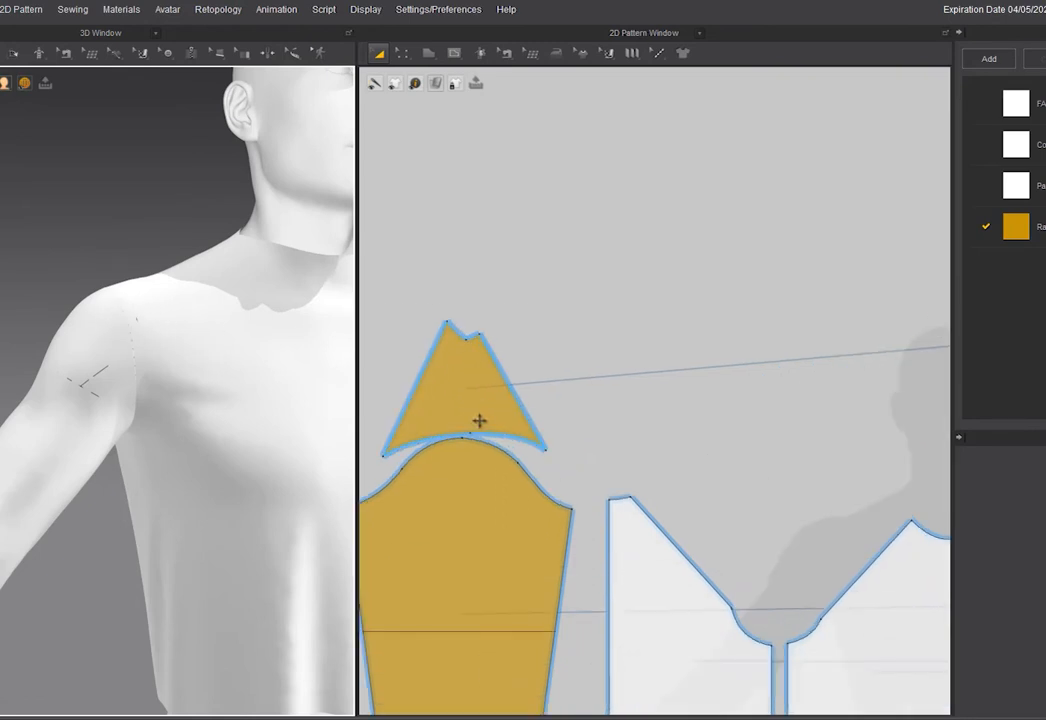
{"action": "left_click", "coordinate": [479, 421]}
{"action": "scroll", "coordinate": [572, 327], "scroll_direction": "up", "scroll_amount": 5}
{"action": "left_click", "coordinate": [451, 367]}
{"action": "key", "text": "z"}
{"action": "left_click_drag", "start_coordinate": [423, 381], "coordinate": [451, 453]}
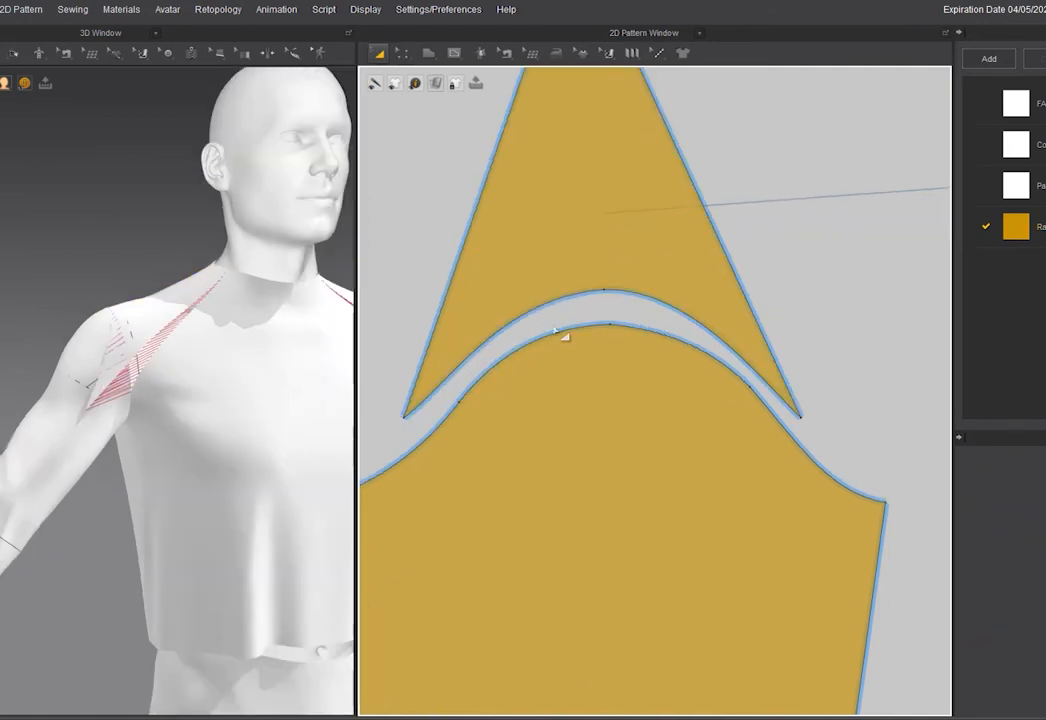
Try to merge the shoulder piece and the sleeve along their curved sewn edges
{"action": "scroll", "coordinate": [554, 328], "scroll_direction": "down", "scroll_amount": 2}
{"action": "key", "text": "b"}
{"action": "left_click", "coordinate": [519, 328]}
{"action": "right_click", "coordinate": [525, 266]}
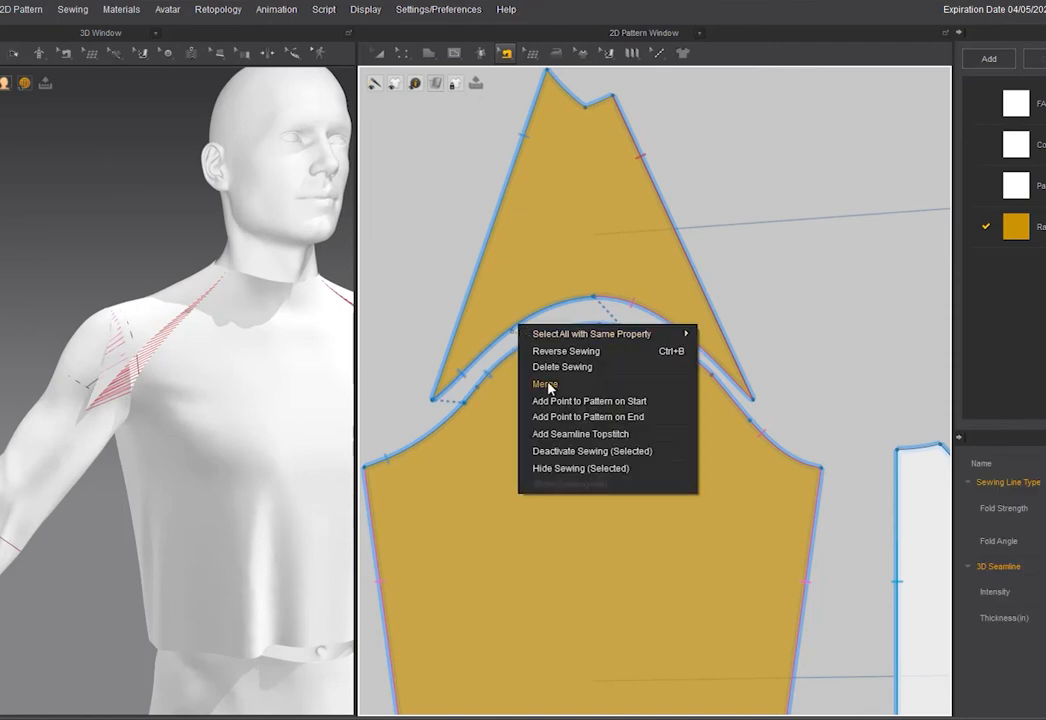
{"action": "left_click", "coordinate": [542, 320]}
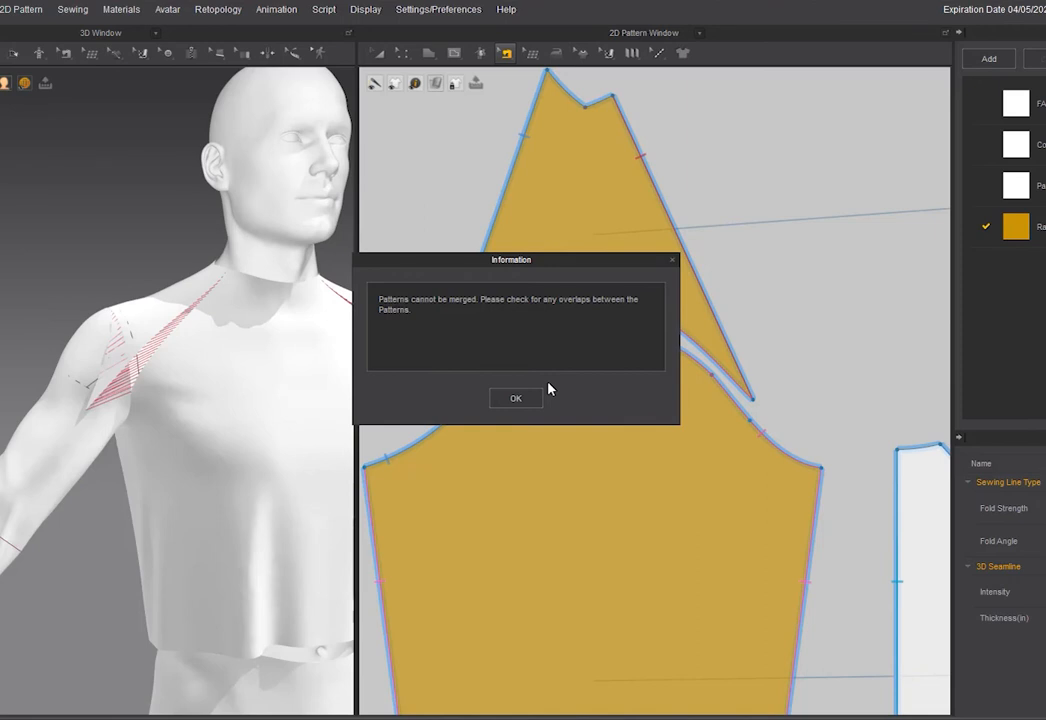
{"action": "left_click", "coordinate": [530, 400]}
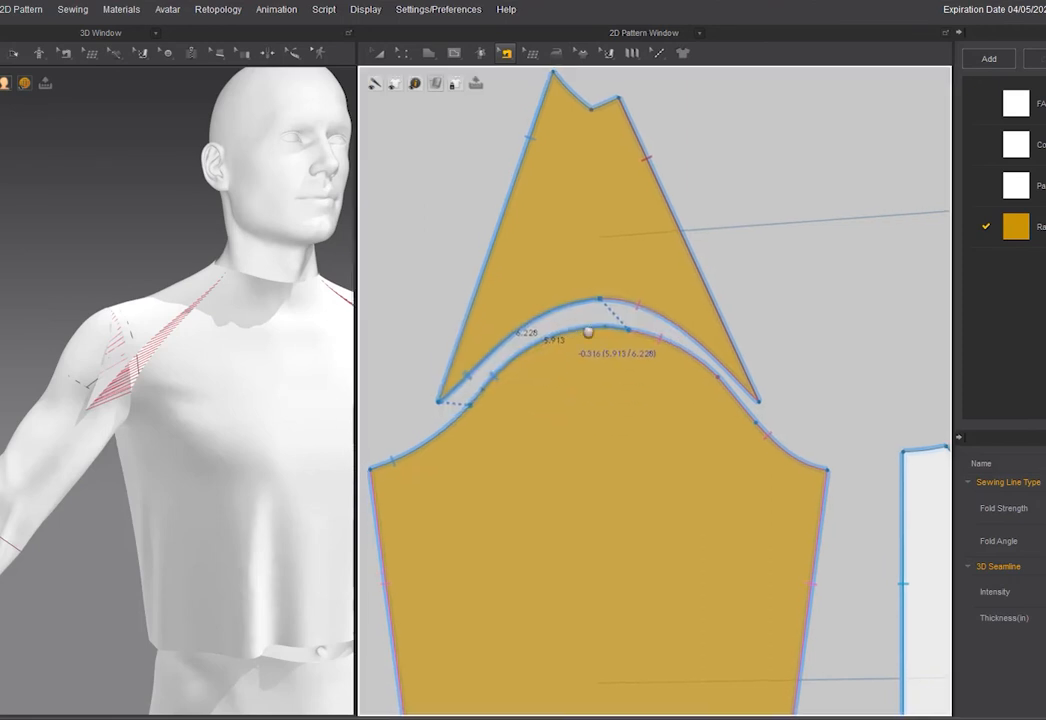
Delete the middle curve point at the top of the sleeve cap
{"action": "scroll", "coordinate": [520, 305], "scroll_direction": "up", "scroll_amount": 4}
{"action": "scroll", "coordinate": [632, 330], "scroll_direction": "down", "scroll_amount": 4}
{"action": "key", "text": "z"}
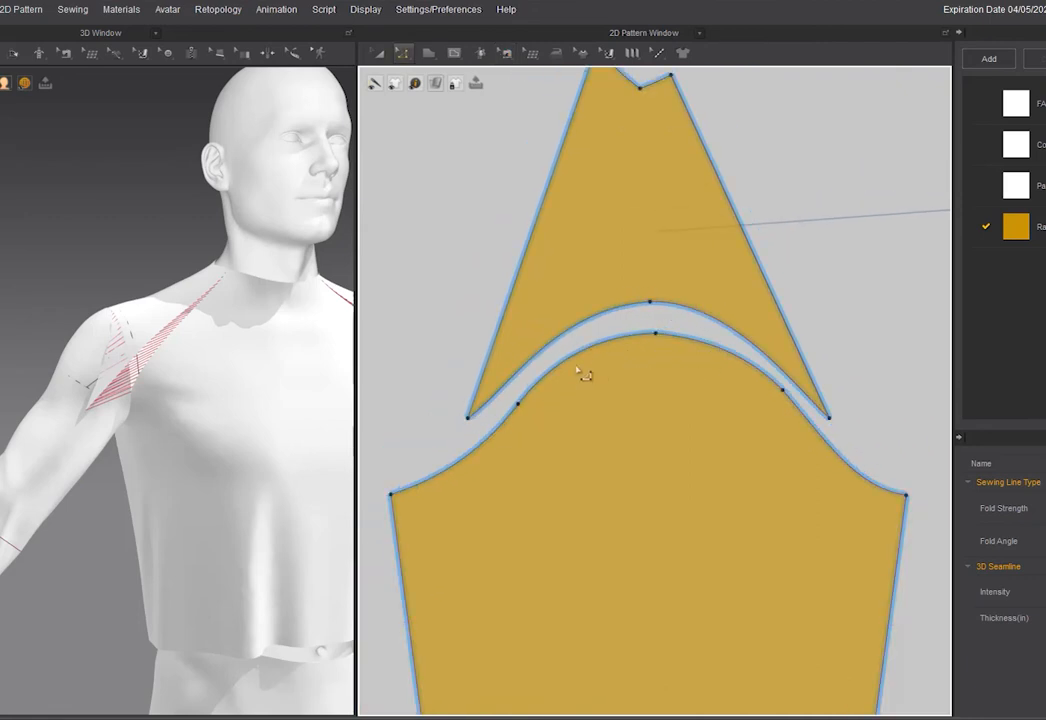
{"action": "left_click", "coordinate": [656, 339]}
{"action": "right_click", "coordinate": [660, 341]}
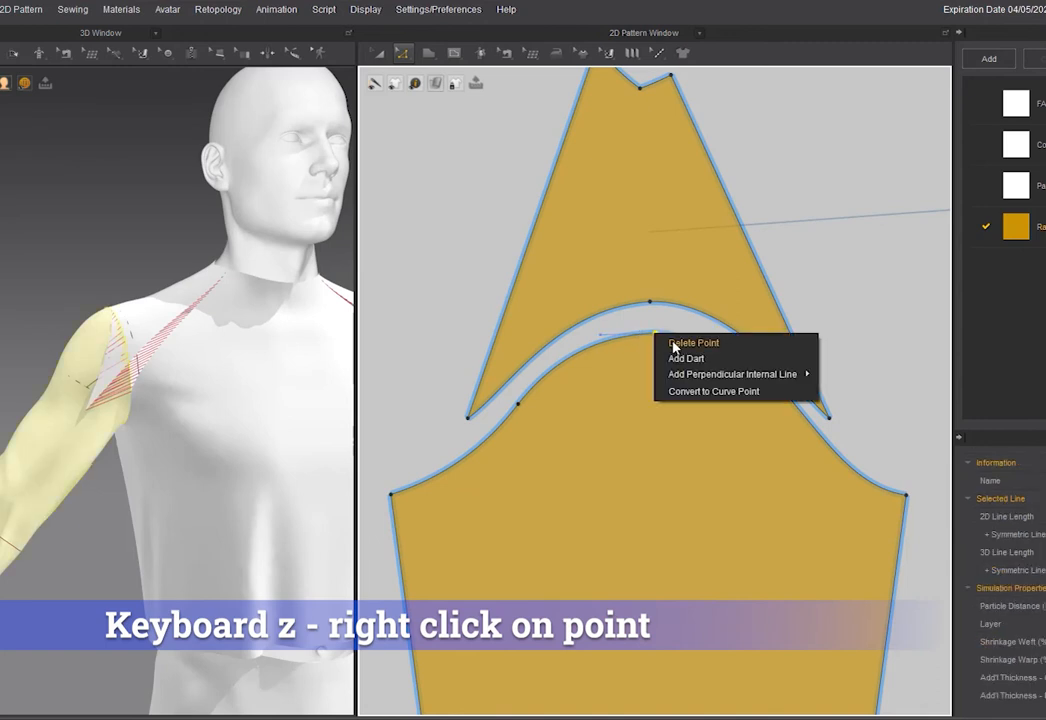
{"action": "left_click", "coordinate": [675, 345]}
{"action": "key", "text": "Delete"}
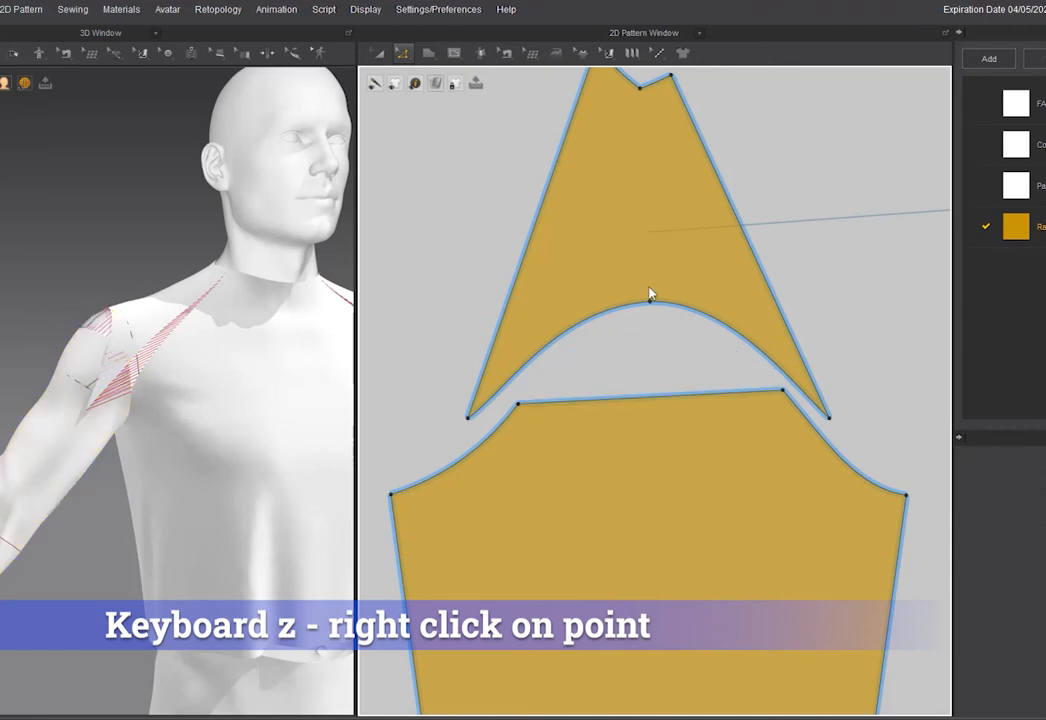
Lower the shoulder piece onto the sleeve and snap the sleeve's two cap points to the shoulder piece's bottom corners
{"action": "key", "text": "a"}
{"action": "left_click_drag", "start_coordinate": [657, 265], "coordinate": [670, 285]}
{"action": "scroll", "coordinate": [549, 385], "scroll_direction": "up", "scroll_amount": 3}
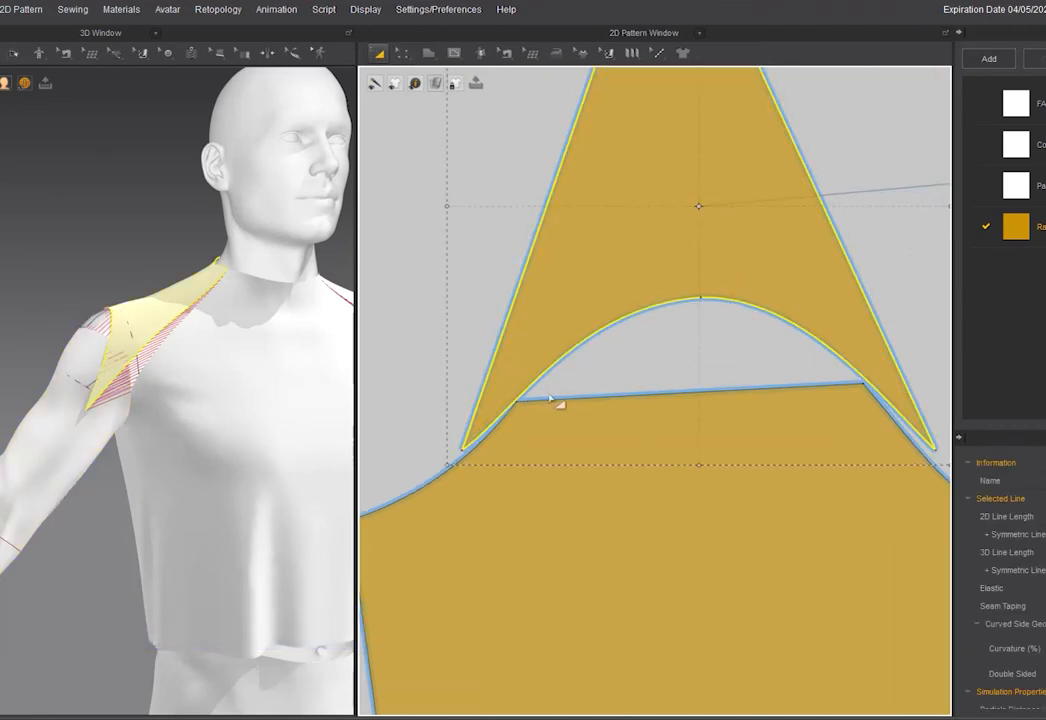
{"action": "key", "text": "z"}
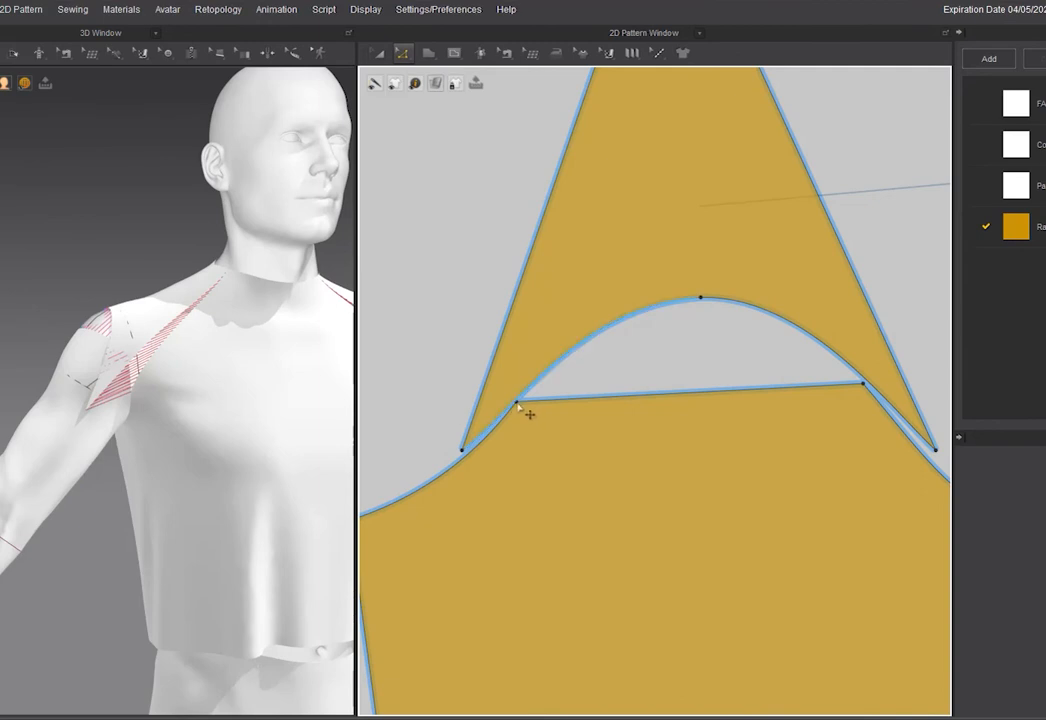
{"action": "left_click_drag", "start_coordinate": [516, 402], "coordinate": [476, 456]}
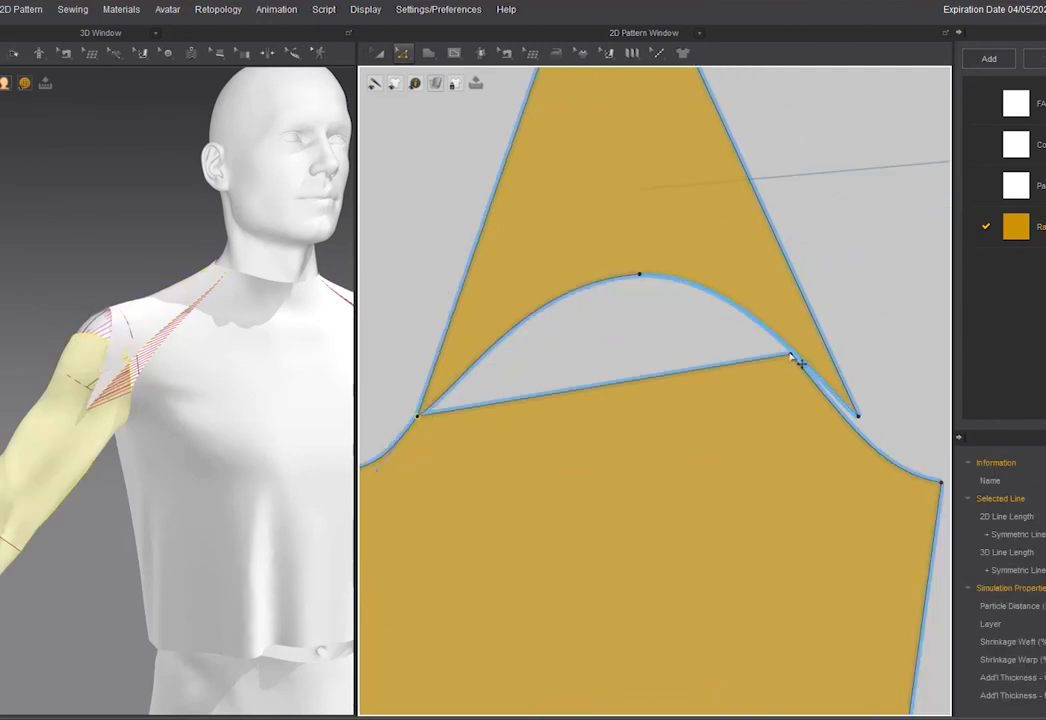
{"action": "left_click_drag", "start_coordinate": [797, 362], "coordinate": [870, 430]}
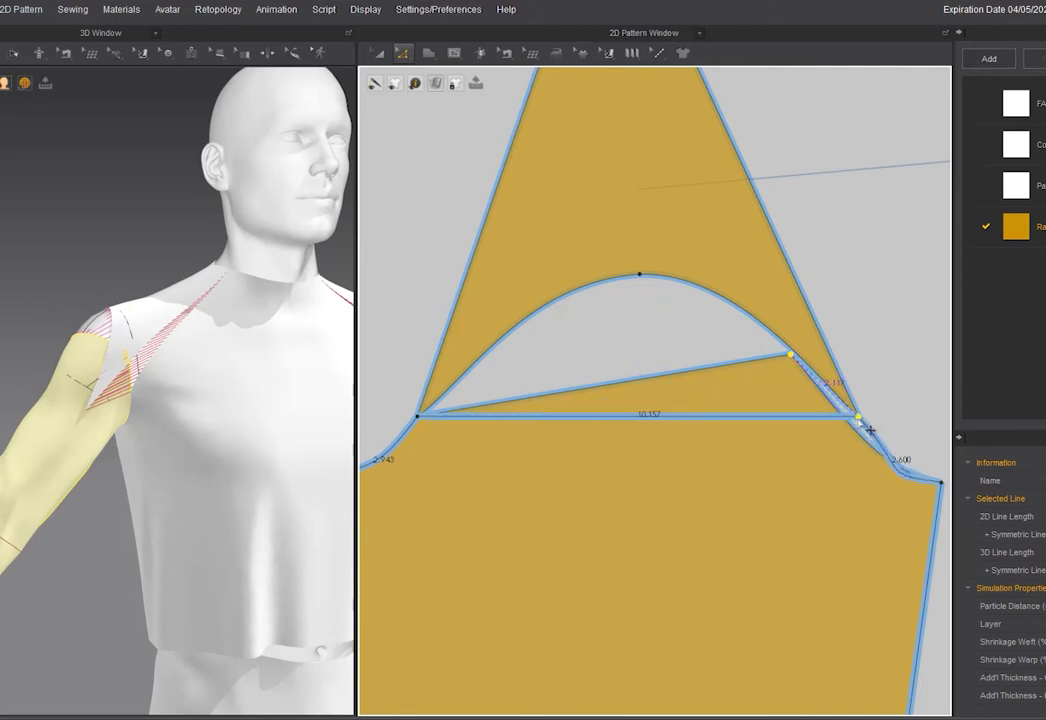
Delete the middle point of the shoulder piece's arched bottom edge and move the piece slightly above the sleeve
{"action": "left_click", "coordinate": [697, 339]}
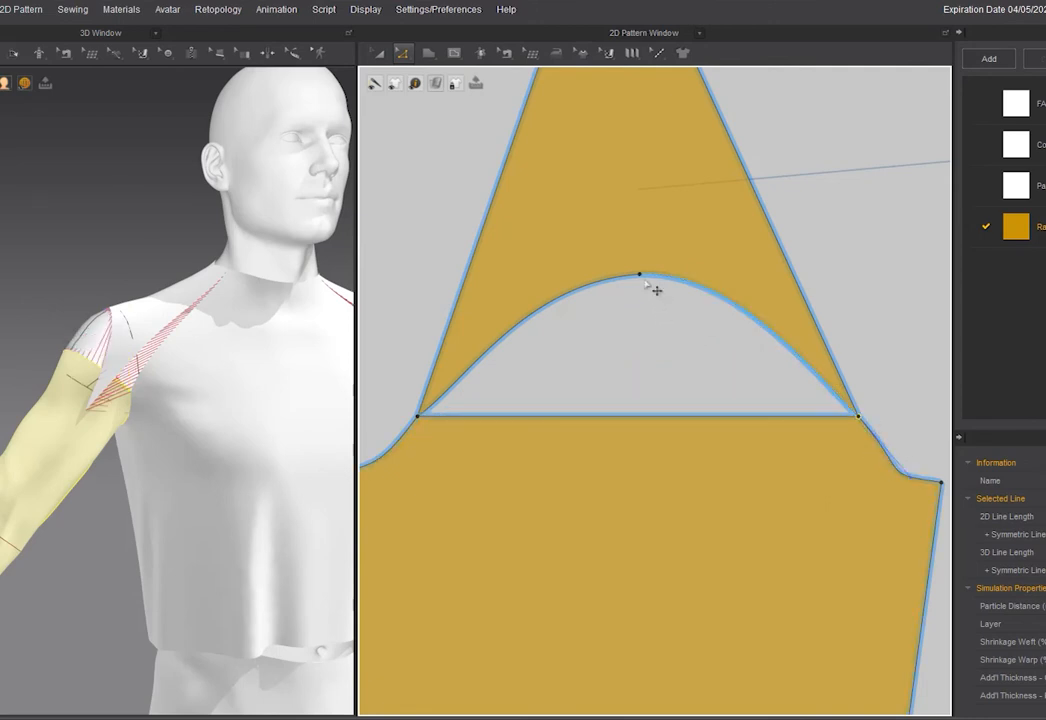
{"action": "left_click", "coordinate": [640, 275]}
{"action": "right_click", "coordinate": [646, 282]}
{"action": "left_click", "coordinate": [654, 287]}
{"action": "key", "text": "a"}
{"action": "left_click_drag", "start_coordinate": [618, 329], "coordinate": [619, 306]}
Merge the shoulder piece and the sleeve along their straight sewn edges into one raglan sleeve pattern
{"action": "key", "text": "b"}
{"action": "left_click", "coordinate": [617, 417]}
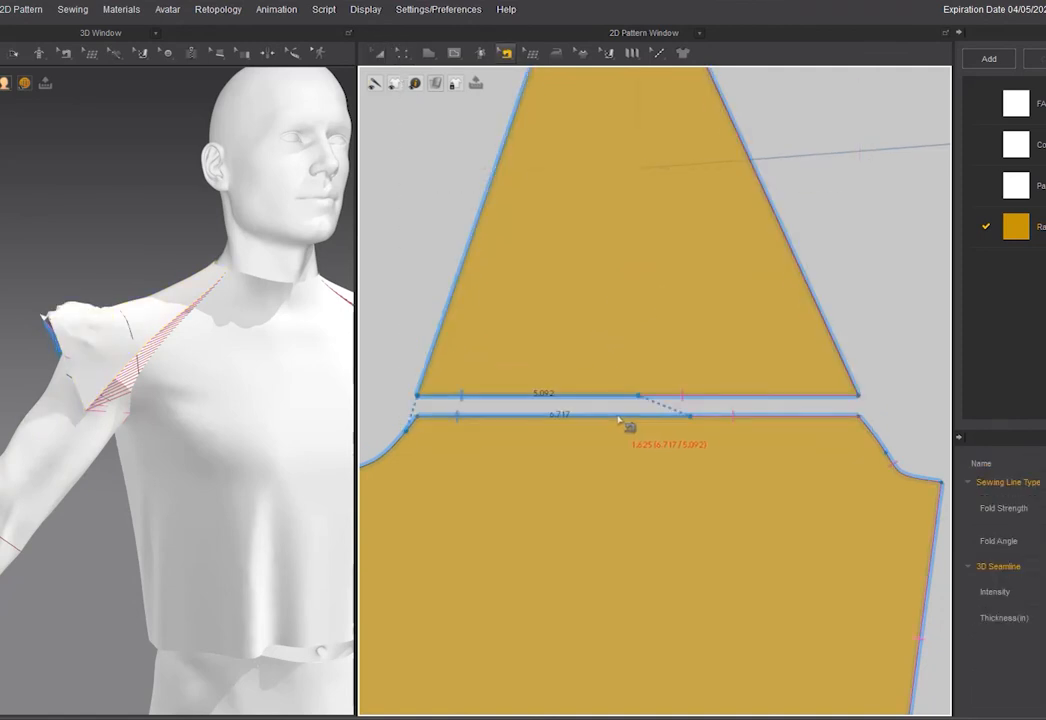
{"action": "left_click", "coordinate": [749, 421]}
{"action": "right_click", "coordinate": [746, 420]}
{"action": "left_click", "coordinate": [767, 473]}
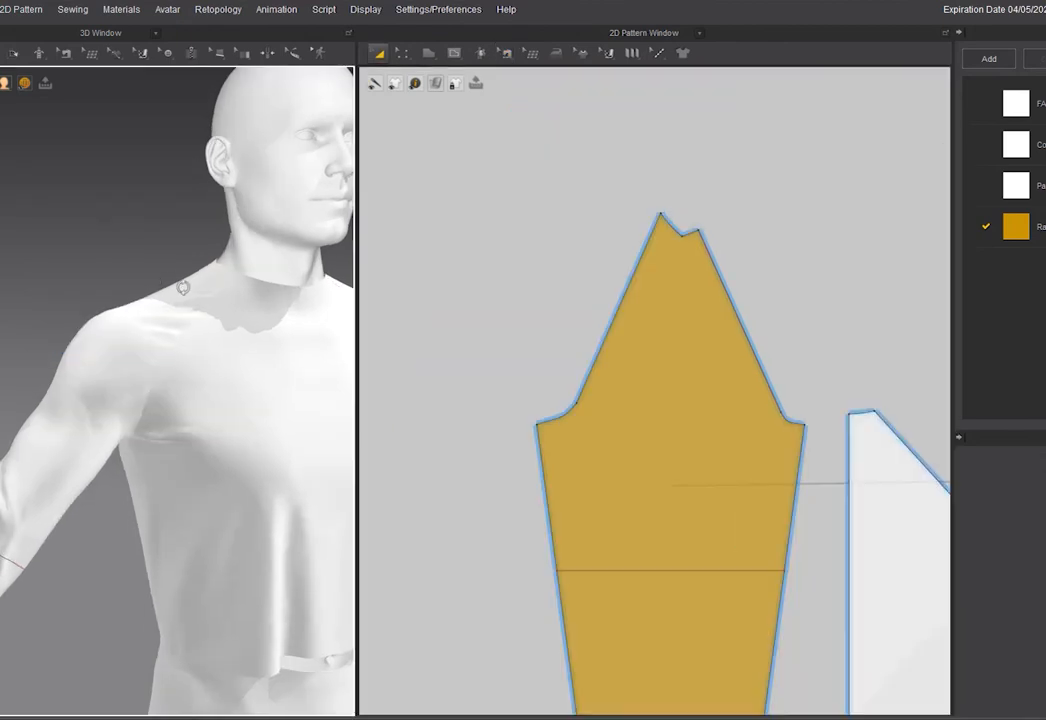
{"action": "right_click_drag", "start_coordinate": [183, 288], "coordinate": [205, 315]}
{"action": "scroll", "coordinate": [199, 320], "scroll_direction": "up", "scroll_amount": 2}
{"action": "key", "text": "b"}
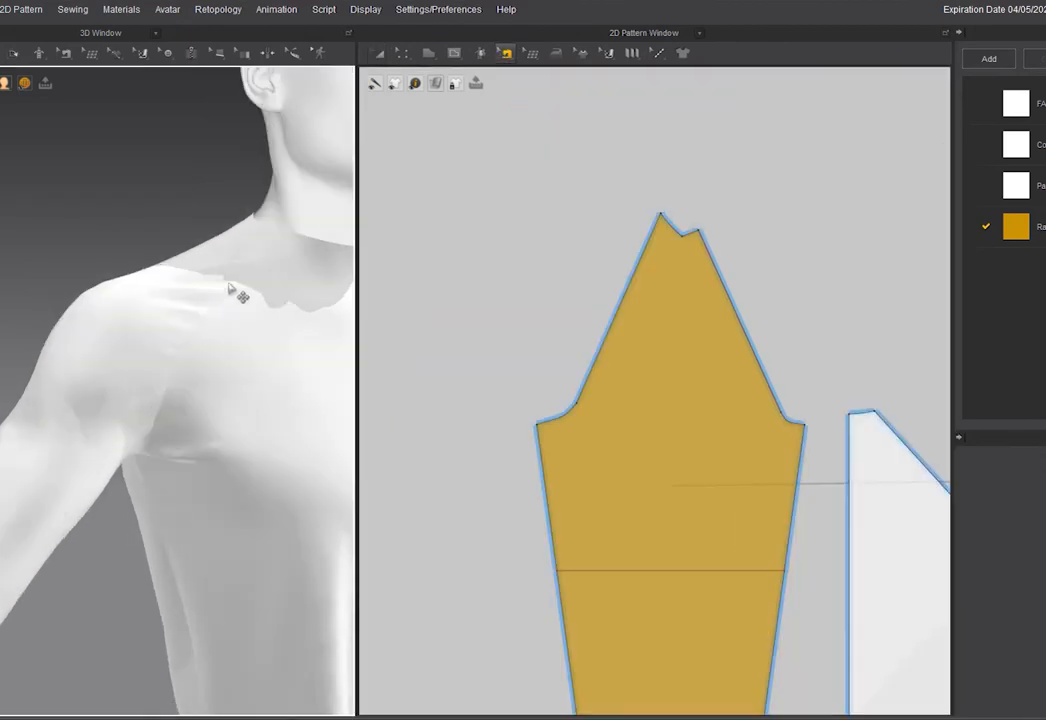
{"action": "scroll", "coordinate": [187, 299], "scroll_direction": "down", "scroll_amount": 2}
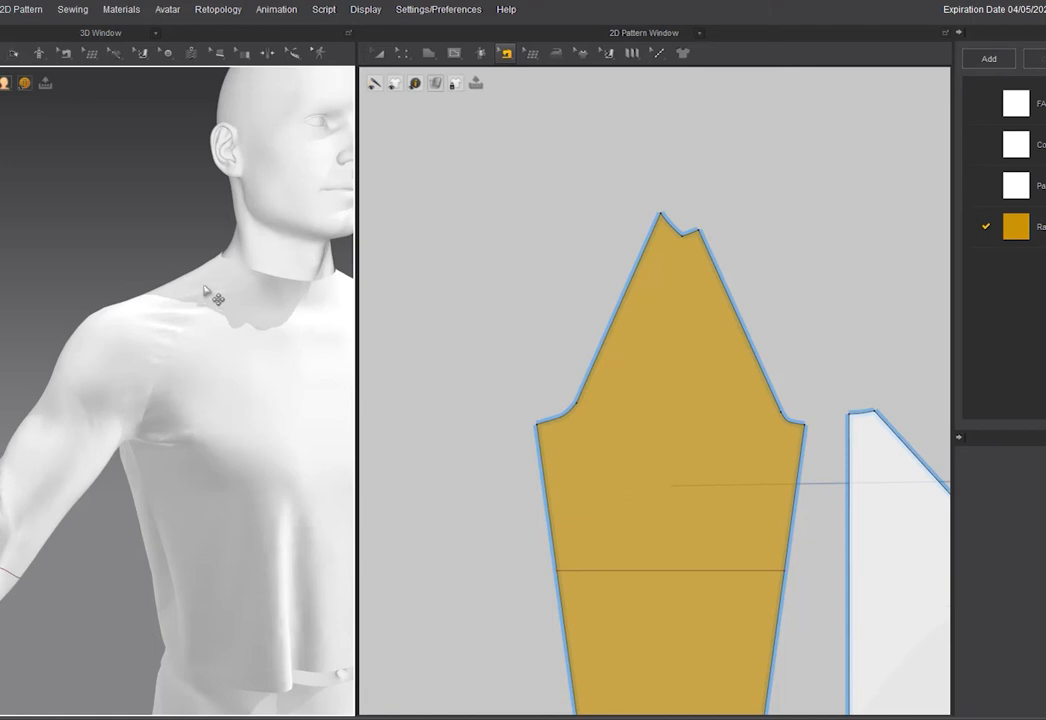
Check the seam lines on the merged raglan sleeve and compare its shape with the neighbouring bodice pieces
{"action": "left_click", "coordinate": [714, 270]}
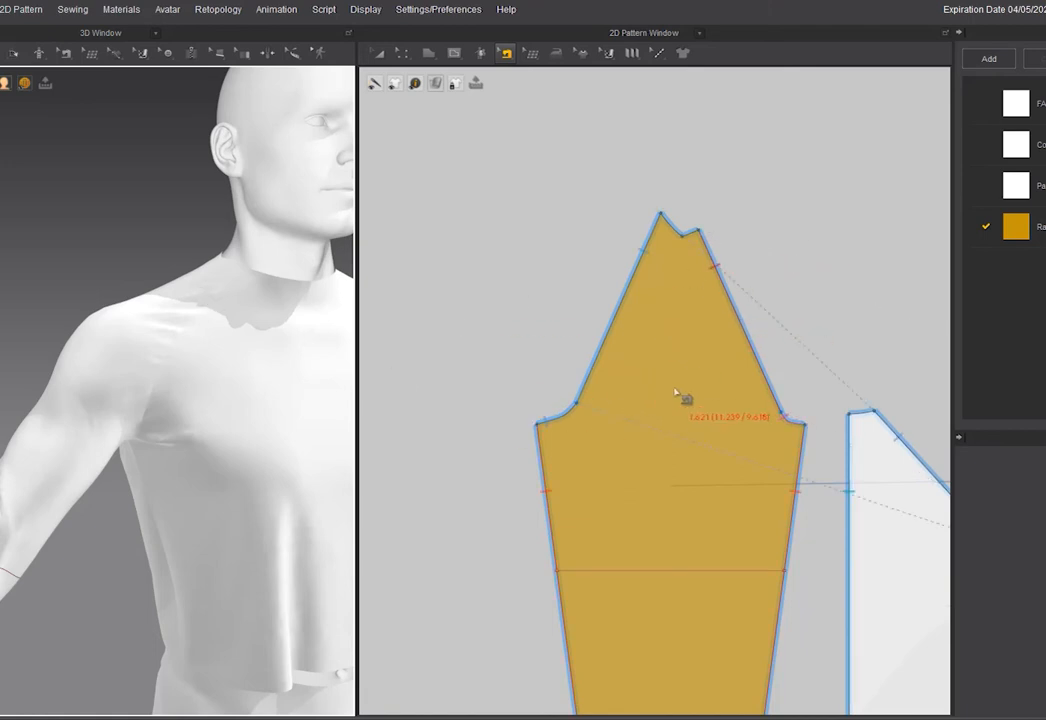
{"action": "scroll", "coordinate": [675, 390], "scroll_direction": "down", "scroll_amount": 3}
{"action": "key", "text": "a"}
{"action": "middle_click_drag", "start_coordinate": [682, 390], "coordinate": [486, 366]}
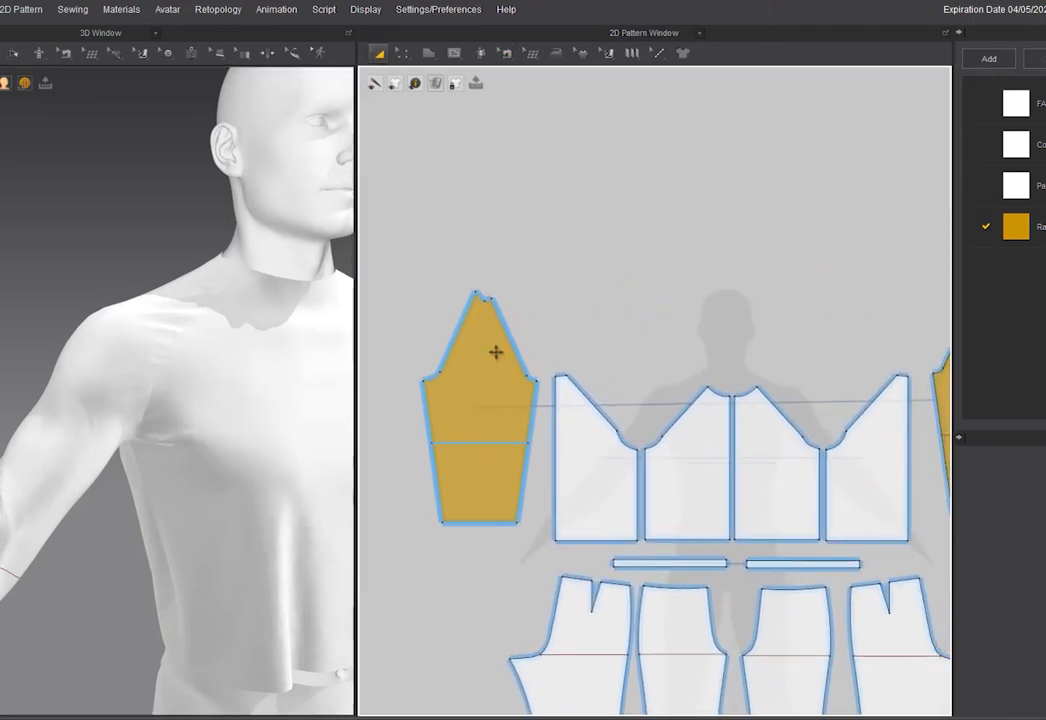
{"action": "scroll", "coordinate": [496, 356], "scroll_direction": "down", "scroll_amount": 3}
{"action": "scroll", "coordinate": [492, 354], "scroll_direction": "up", "scroll_amount": 4}
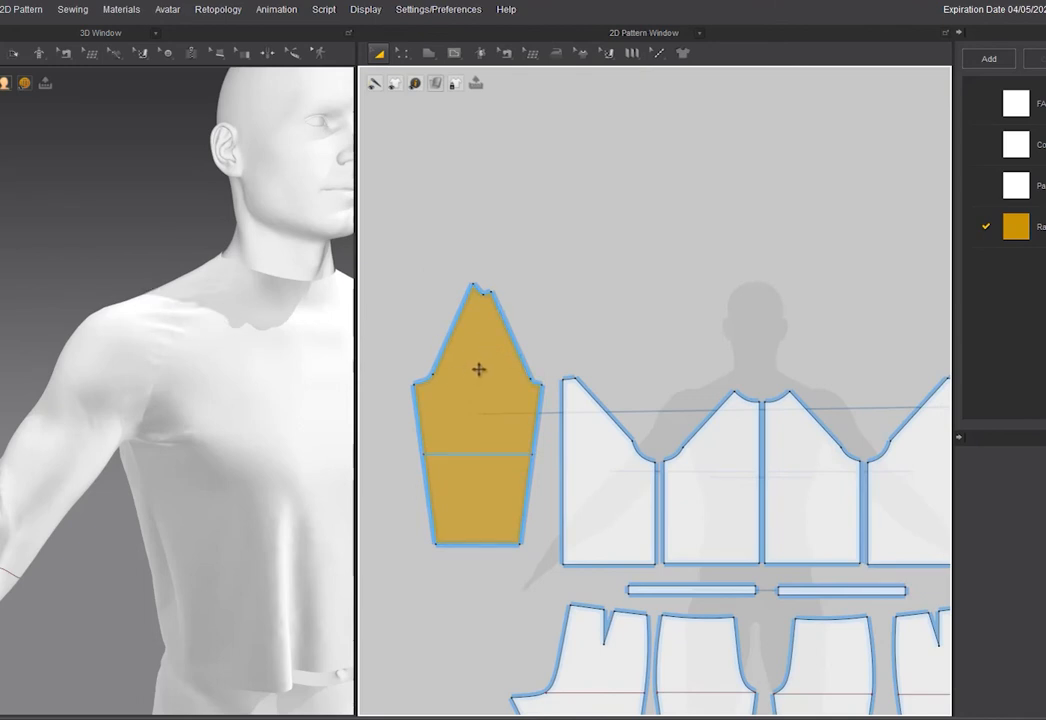
{"action": "scroll", "coordinate": [479, 369], "scroll_direction": "up", "scroll_amount": 2}
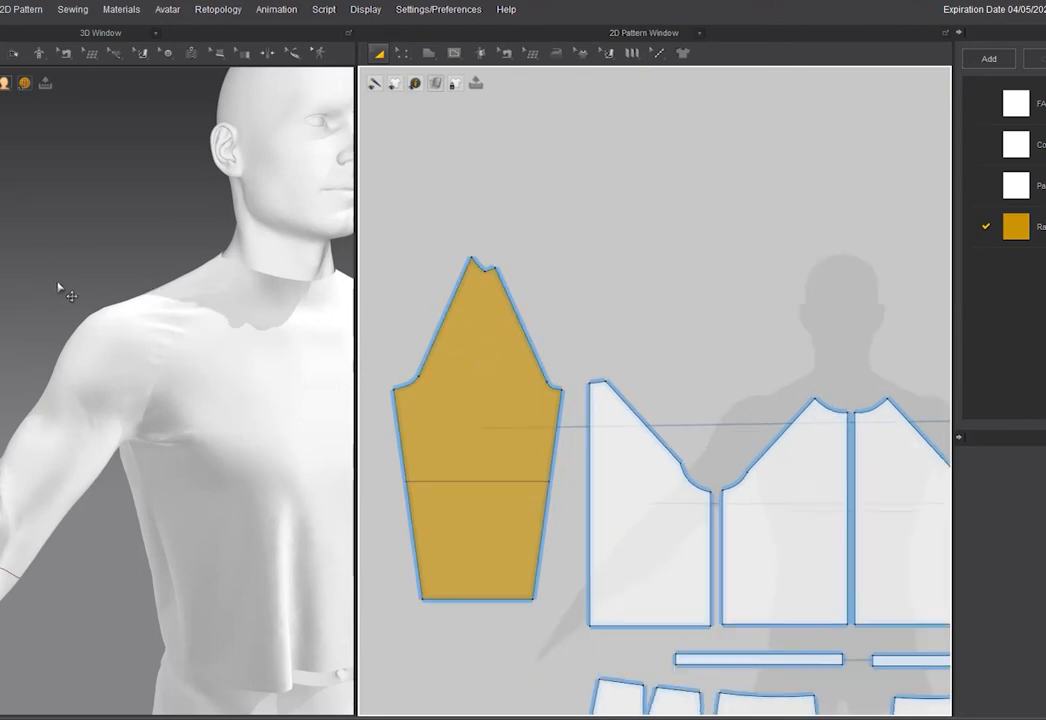
{"action": "scroll", "coordinate": [58, 287], "scroll_direction": "up", "scroll_amount": 1}
Switch to the Kindle pattern book and compare the one-piece raglan sleeve pattern with the preceding sleeve development diagram
{"action": "key", "text": "alt+Tab"}
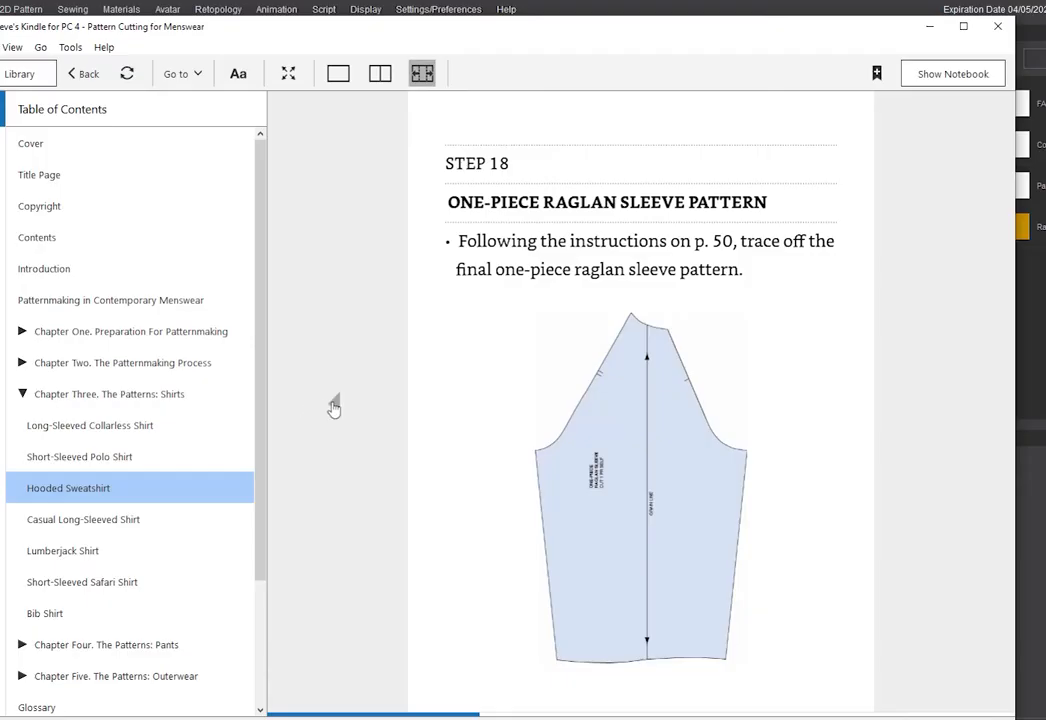
{"action": "left_click", "coordinate": [334, 405]}
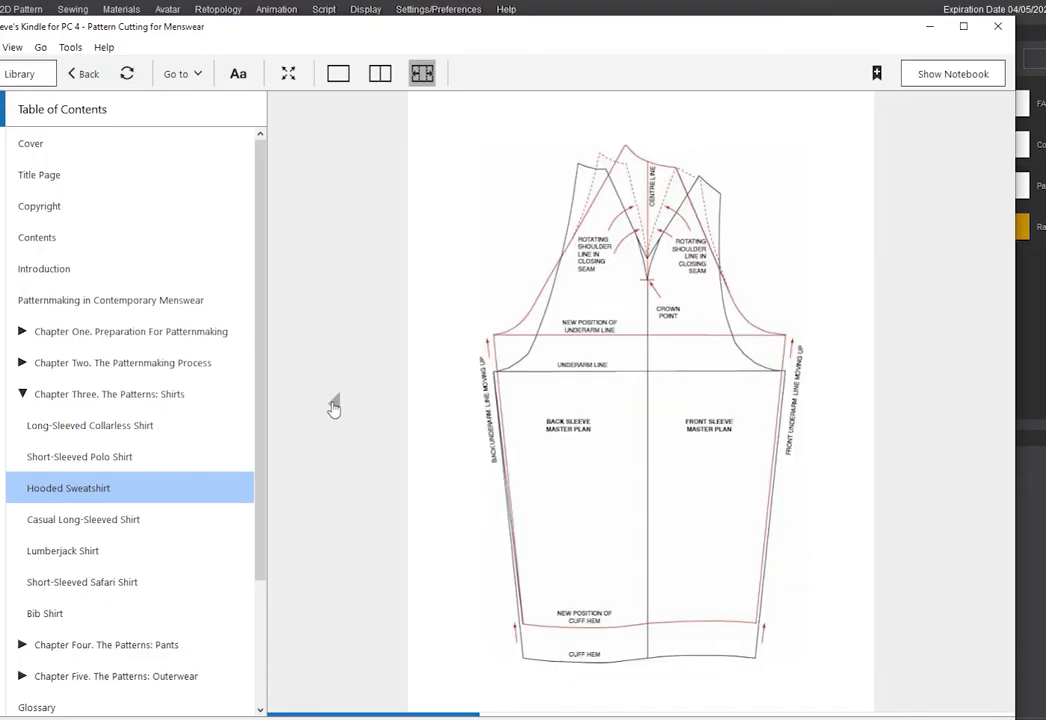
{"action": "left_click", "coordinate": [941, 406]}
{"action": "key", "text": "alt+Tab"}
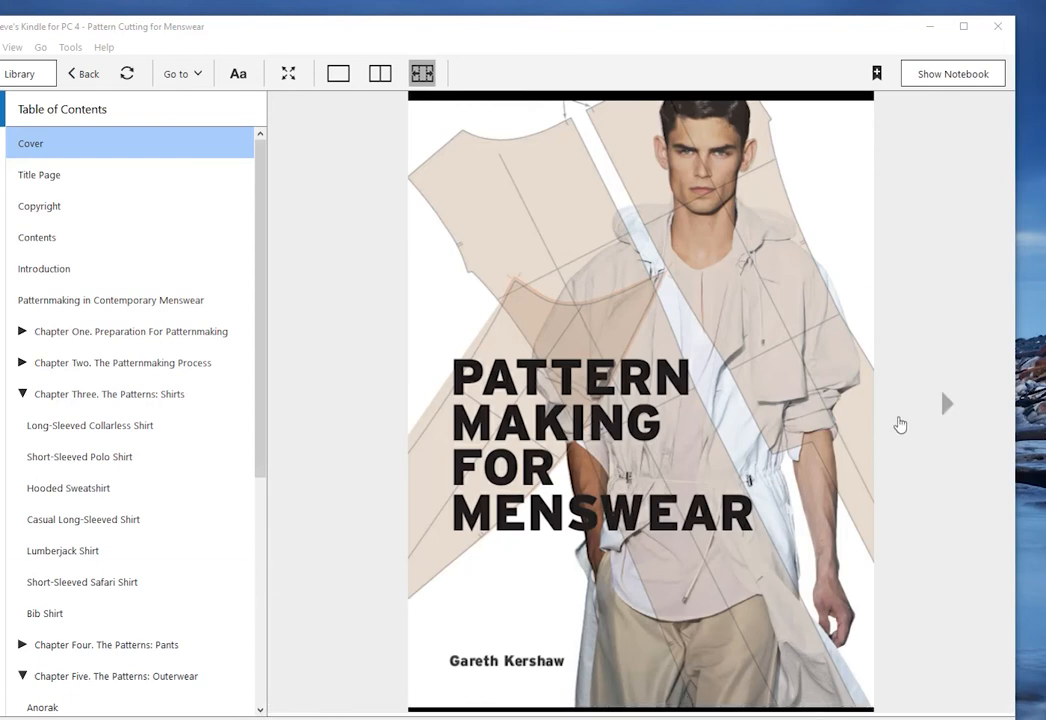
Open the Single-Breasted Jacket section of the book and view its feature list and hemline development step
{"action": "scroll", "coordinate": [27, 430], "scroll_direction": "down", "scroll_amount": 4}
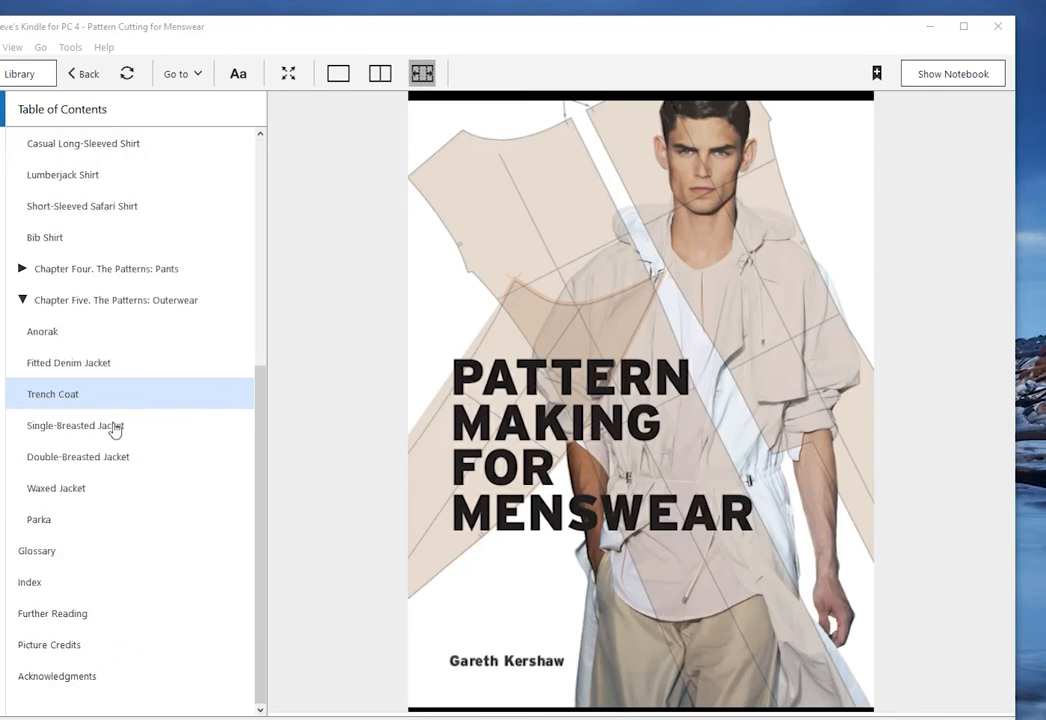
{"action": "left_click", "coordinate": [110, 426]}
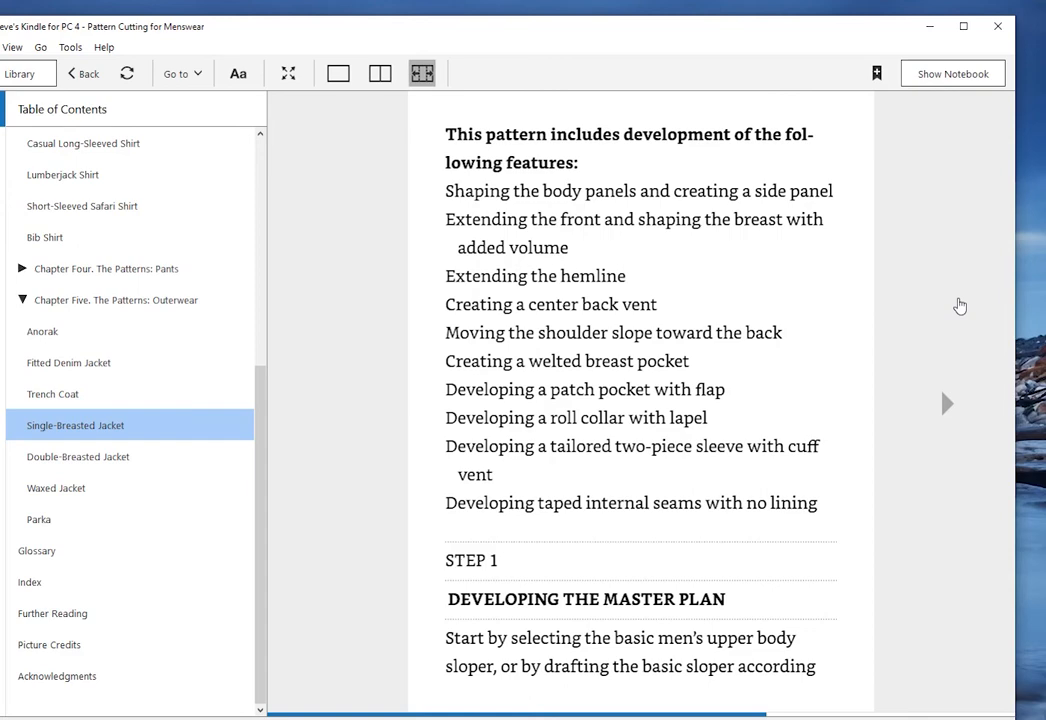
{"action": "key", "text": "Page_Down"}
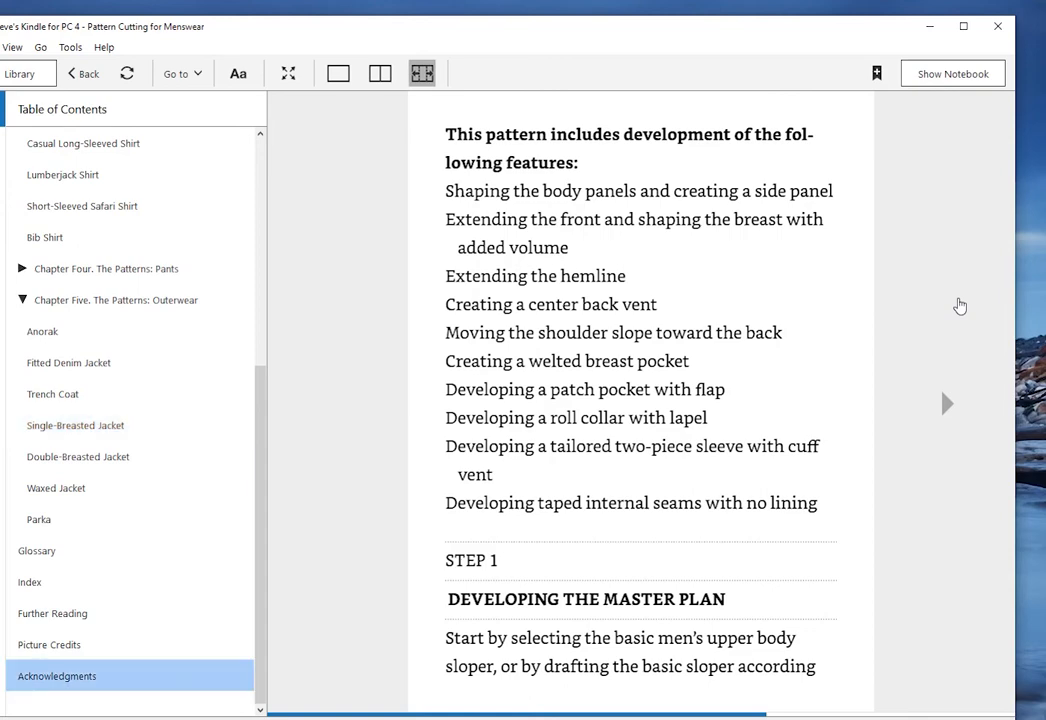
{"action": "key", "text": "Page_Down"}
{"action": "key", "text": "Page_Down"}
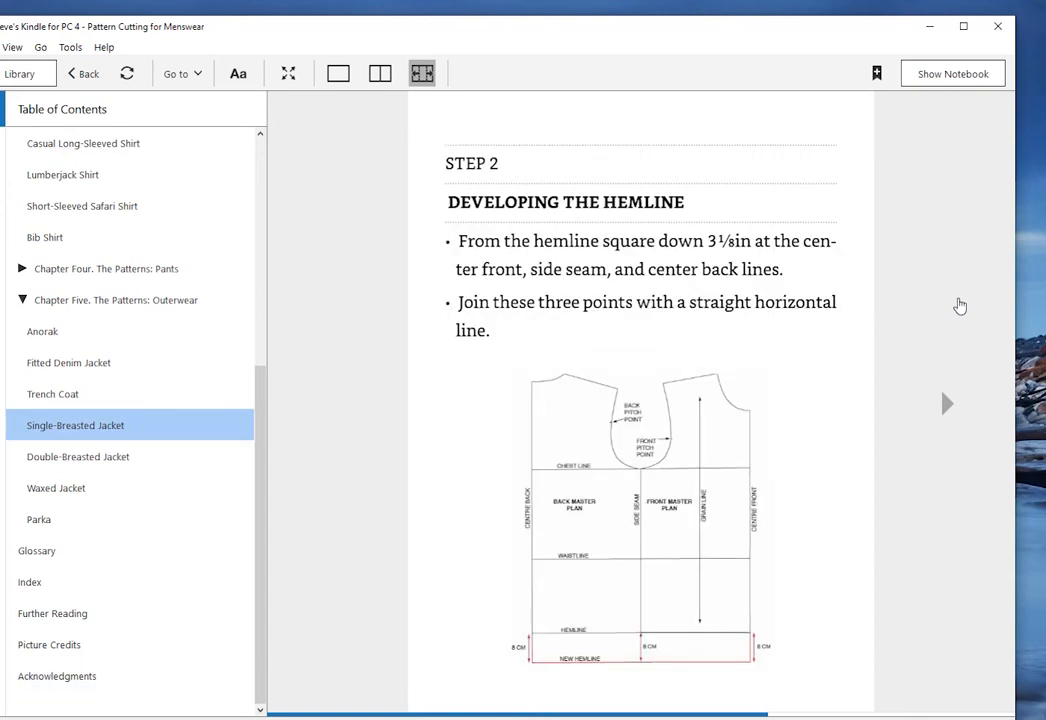
Page through the jacket section to Step 26 and examine the final top sleeve pattern with cuff vent
{"action": "key", "text": "Page_Down"}
{"action": "key", "text": "Page_Down"}
{"action": "key", "text": "Page_Down"}
{"action": "key", "text": "Page_Down"}
{"action": "key", "text": "Page_Down"}
{"action": "key", "text": "Page_Down"}
{"action": "key", "text": "Page_Down"}
{"action": "key", "text": "Page_Down"}
{"action": "key", "text": "Page_Down"}
{"action": "key", "text": "Page_Down"}
{"action": "key", "text": "Page_Down"}
{"action": "key", "text": "Page_Down"}
{"action": "key", "text": "Page_Down"}
{"action": "key", "text": "Page_Down"}
{"action": "key", "text": "Page_Down"}
{"action": "key", "text": "Page_Down"}
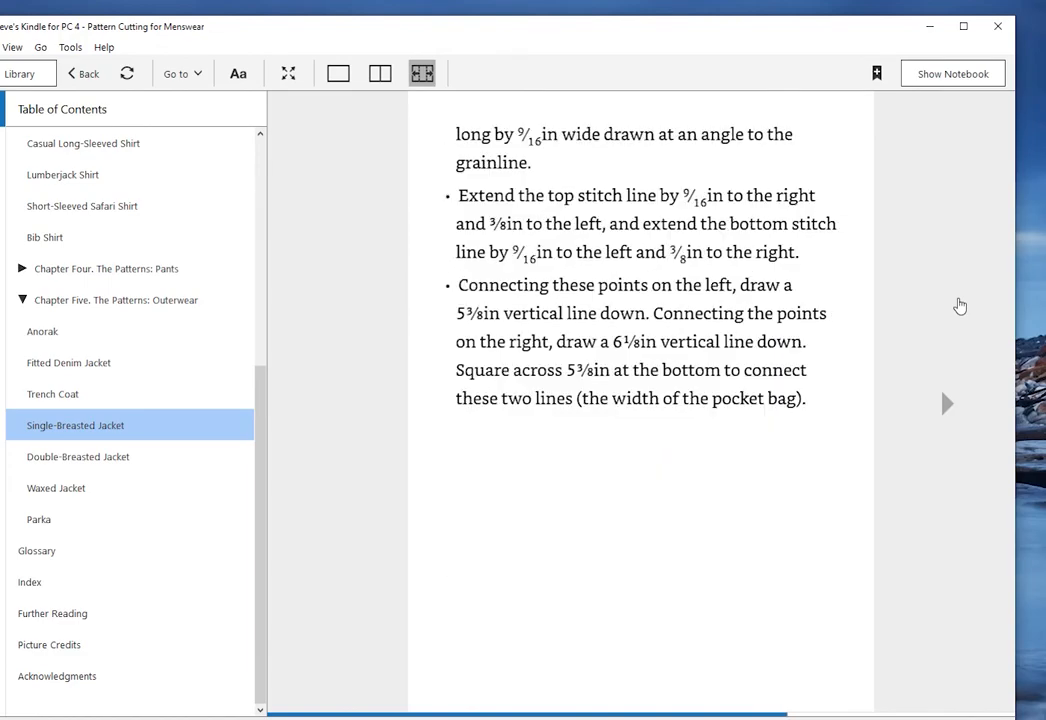
{"action": "key", "text": "Page_Down"}
{"action": "key", "text": "Page_Down"}
{"action": "key", "text": "Page_Down"}
{"action": "key", "text": "Page_Down"}
{"action": "key", "text": "Page_Down"}
{"action": "key", "text": "Page_Down"}
{"action": "key", "text": "Page_Down"}
{"action": "key", "text": "Page_Down"}
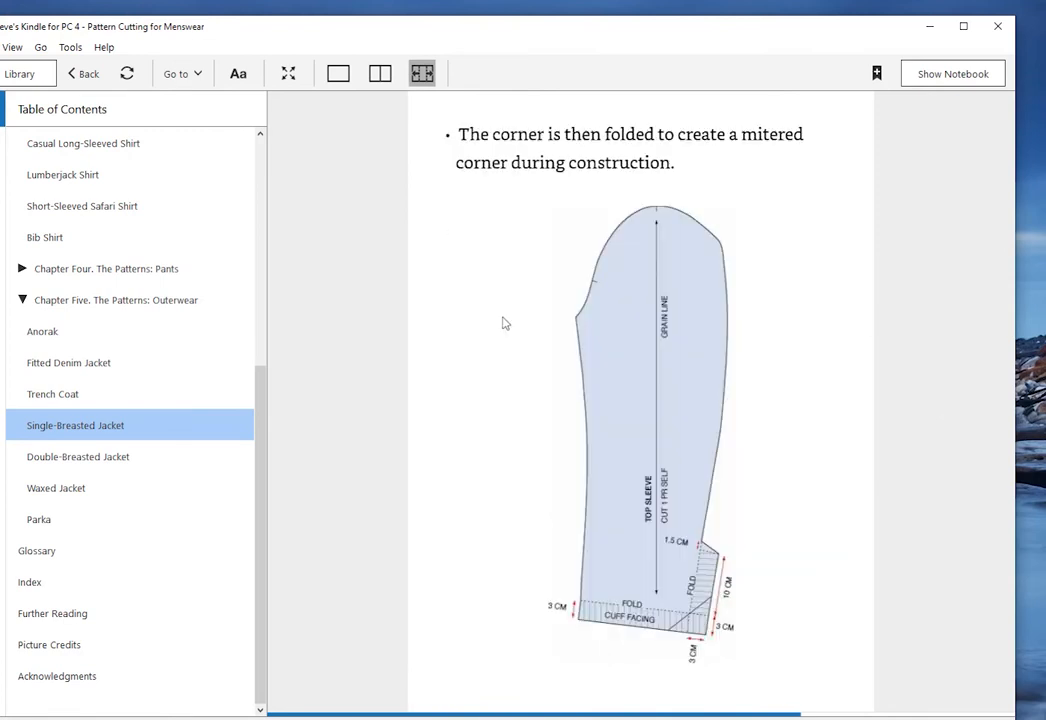
{"action": "key", "text": "Page_Down"}
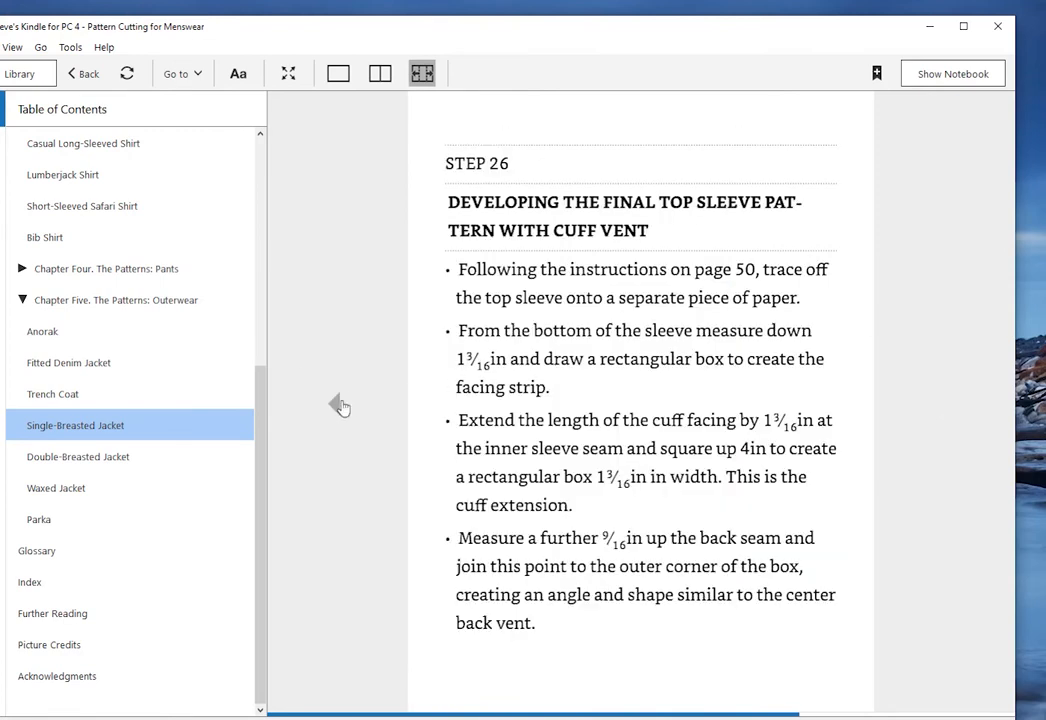
{"action": "left_click", "coordinate": [915, 402]}
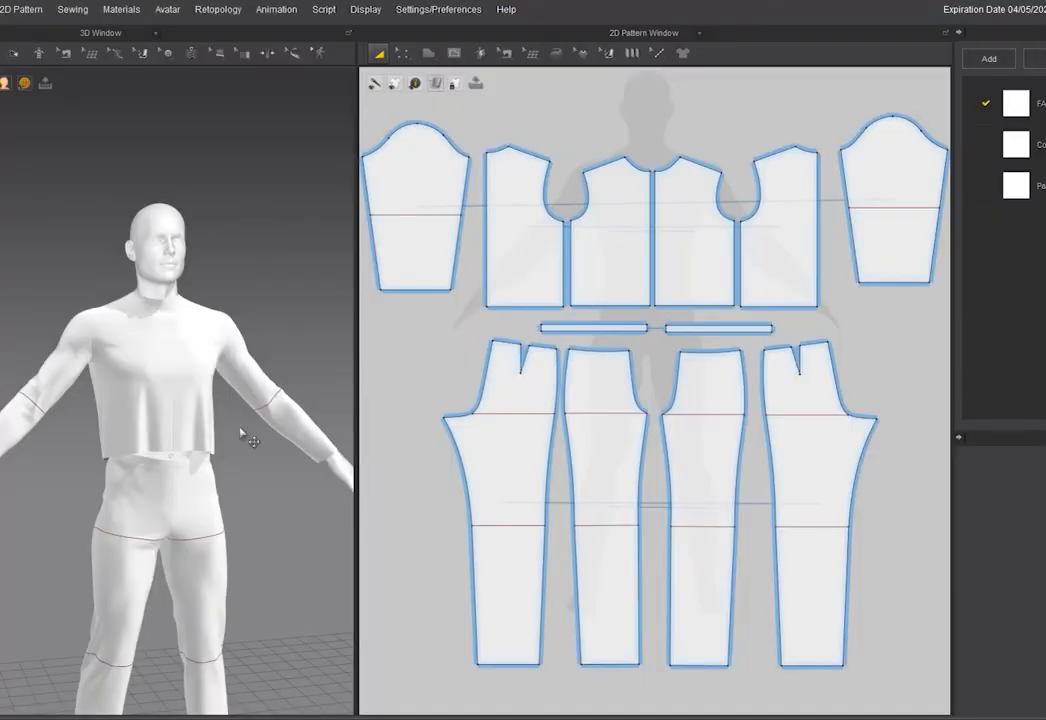
Add the single-breasted jacket pattern sheet as a background image in the 2D view and examine its top sleeve and undersleeve
{"action": "scroll", "coordinate": [222, 392], "scroll_direction": "up", "scroll_amount": 4}
{"action": "right_click", "coordinate": [713, 150]}
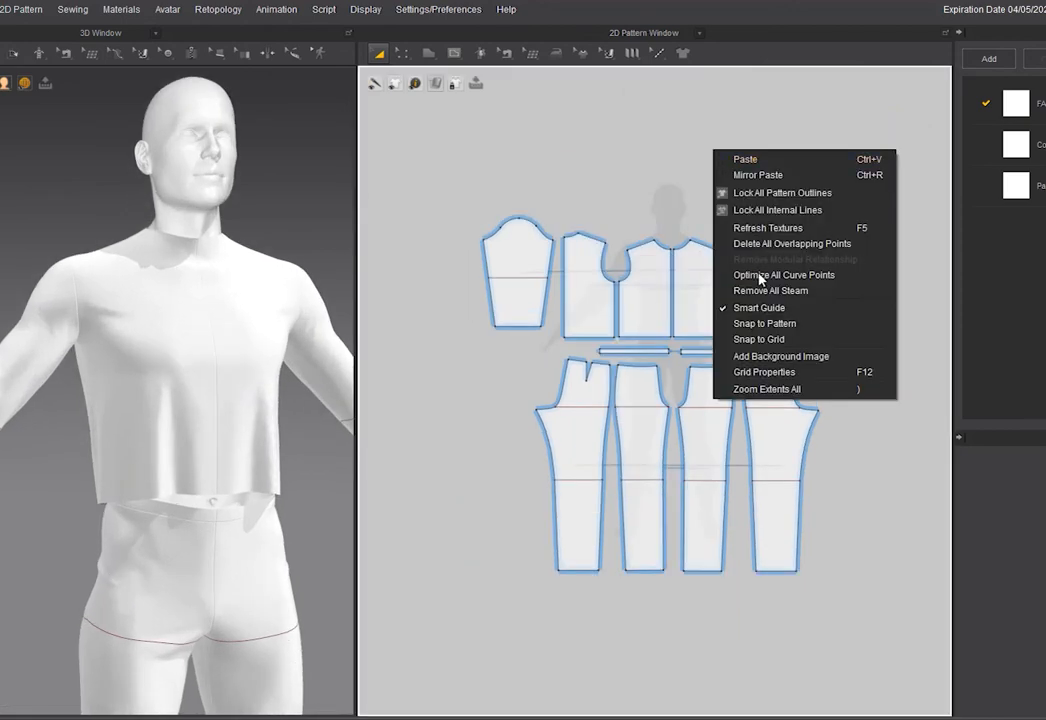
{"action": "left_click", "coordinate": [778, 356]}
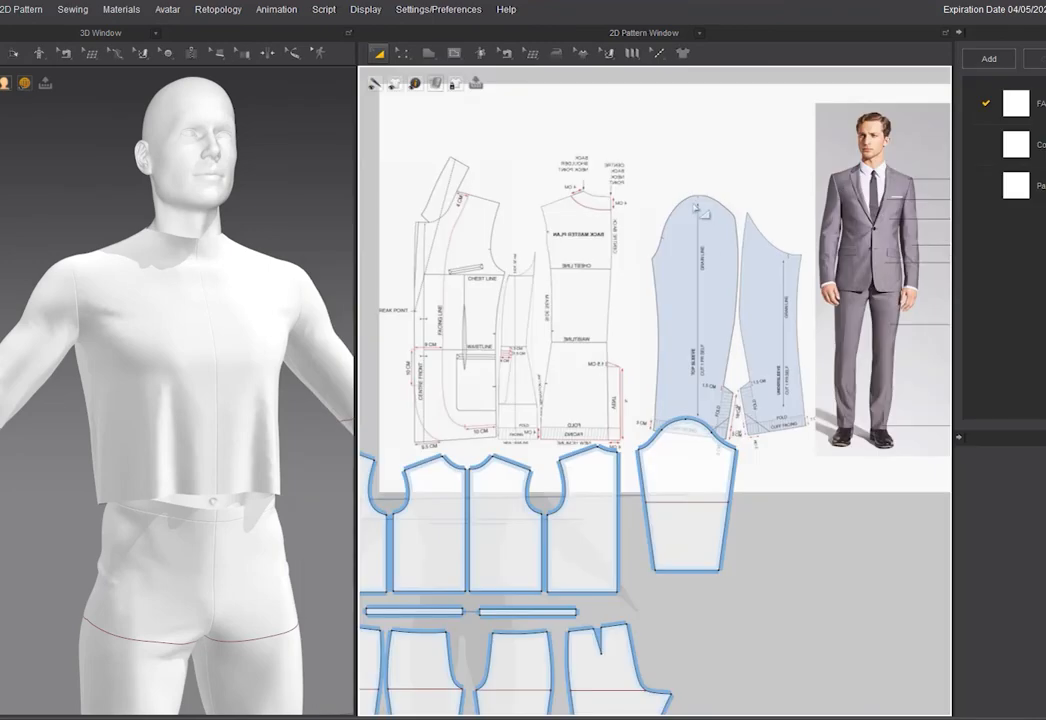
{"action": "right_click_drag", "start_coordinate": [598, 370], "coordinate": [630, 330]}
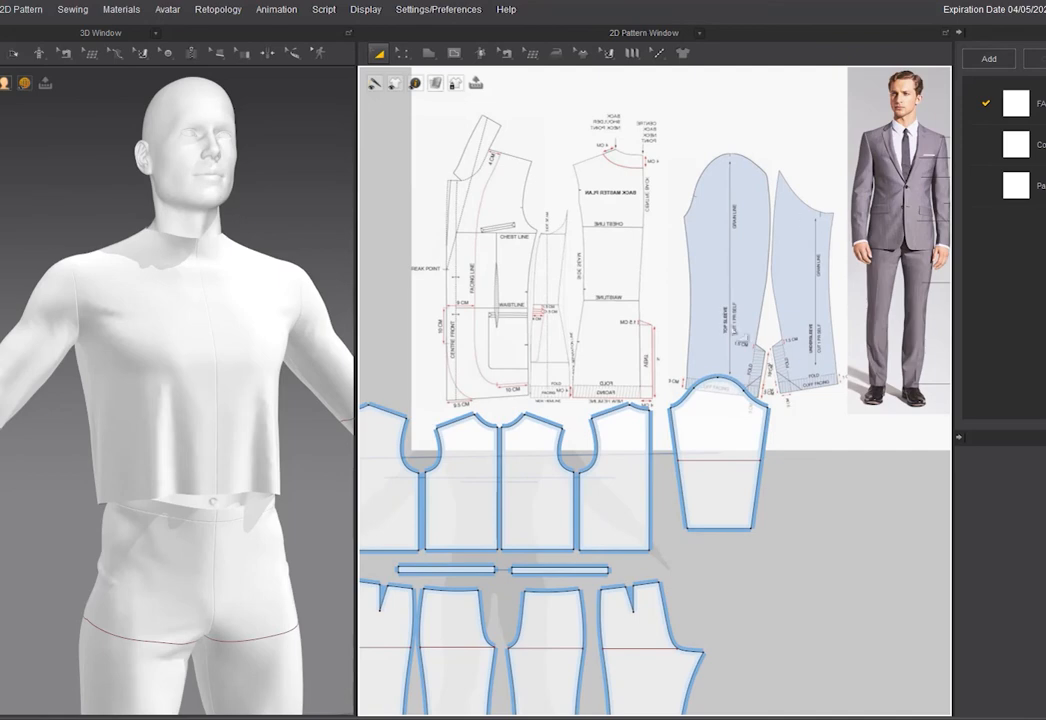
{"action": "right_click_drag", "start_coordinate": [4, 322], "coordinate": [125, 445]}
{"action": "scroll", "coordinate": [822, 376], "scroll_direction": "up", "scroll_amount": 3}
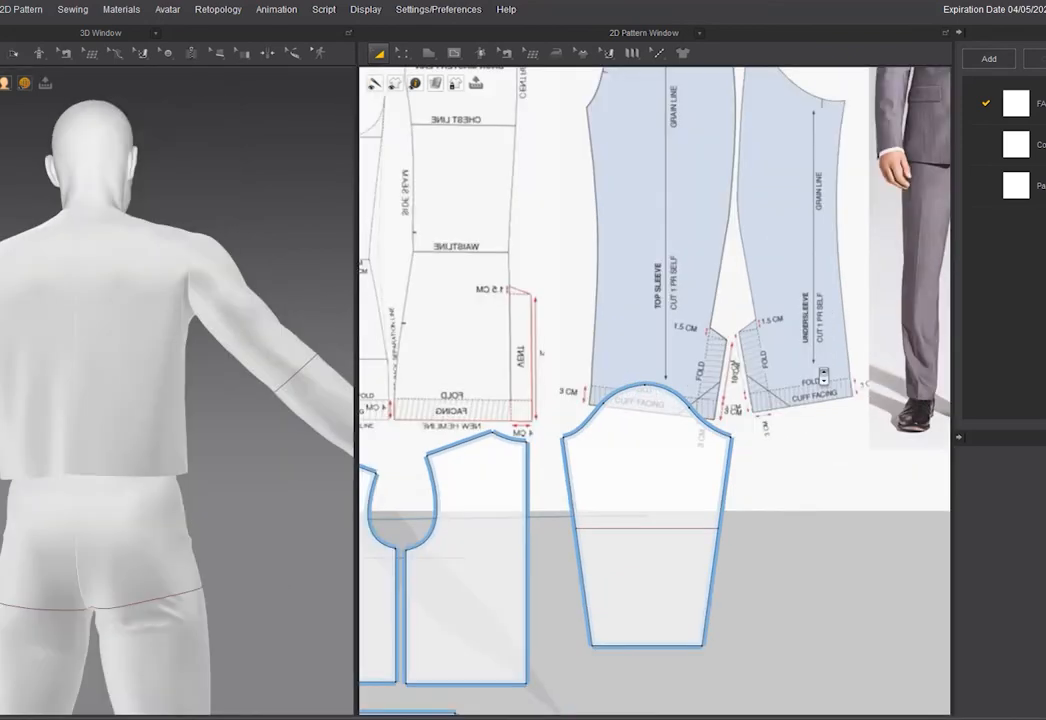
Draw a 3D pattern line down the back of the right sleeve from armhole through elbow line to cuff, about 9.6 and 9.9 in
{"action": "left_click", "coordinate": [116, 56]}
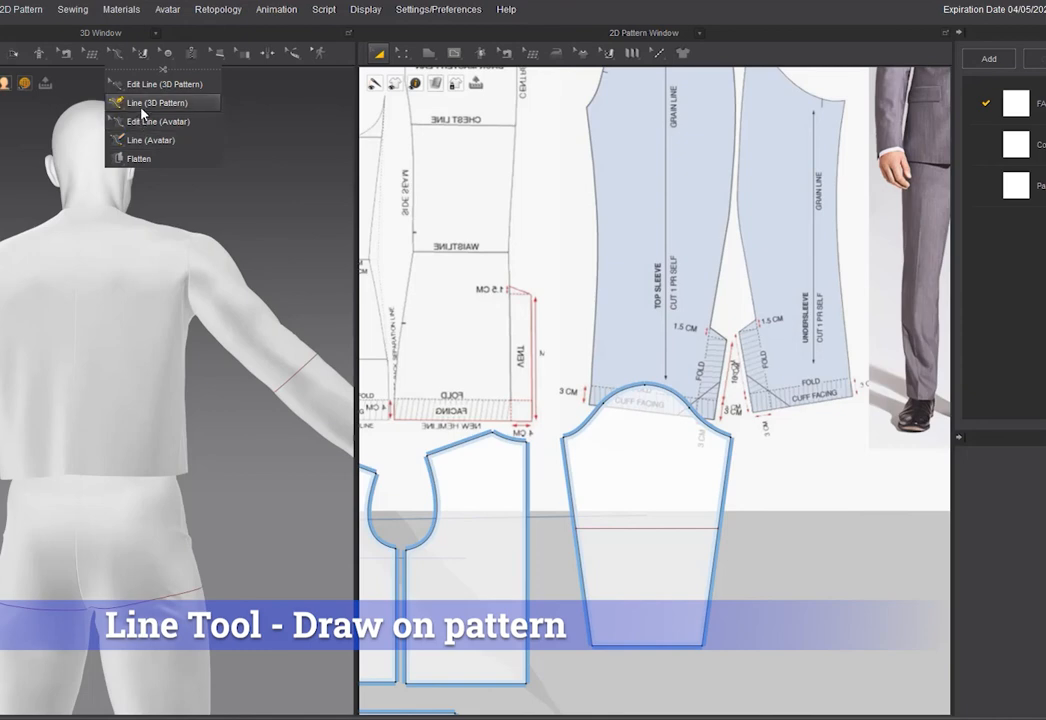
{"action": "left_click", "coordinate": [143, 104]}
{"action": "right_click_drag", "start_coordinate": [236, 281], "coordinate": [256, 264]}
{"action": "middle_click_drag", "start_coordinate": [267, 273], "coordinate": [107, 244]}
{"action": "scroll", "coordinate": [115, 192], "scroll_direction": "up", "scroll_amount": 2}
{"action": "scroll", "coordinate": [115, 194], "scroll_direction": "up", "scroll_amount": 1}
{"action": "scroll", "coordinate": [108, 244], "scroll_direction": "up", "scroll_amount": 1}
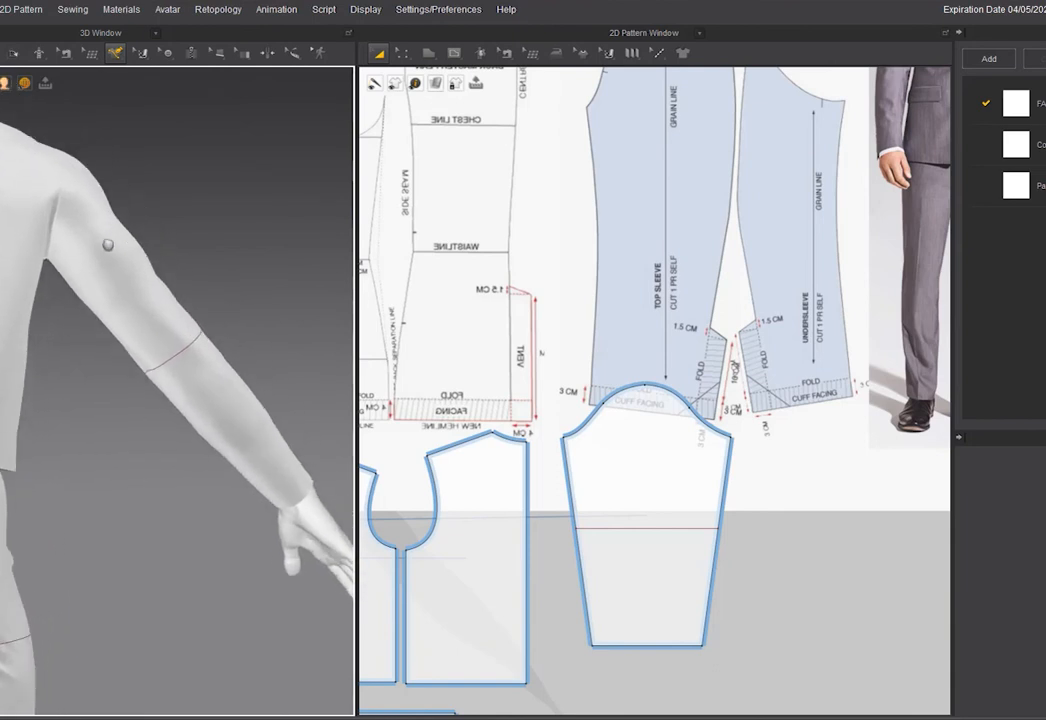
{"action": "left_click", "coordinate": [57, 207]}
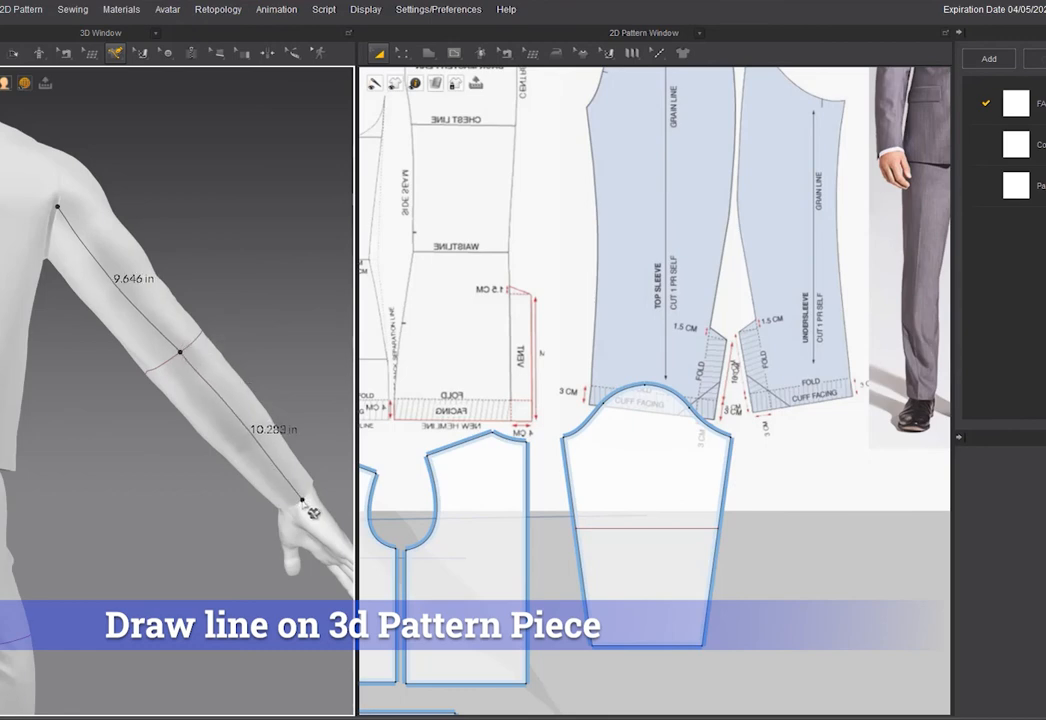
{"action": "left_click", "coordinate": [298, 489]}
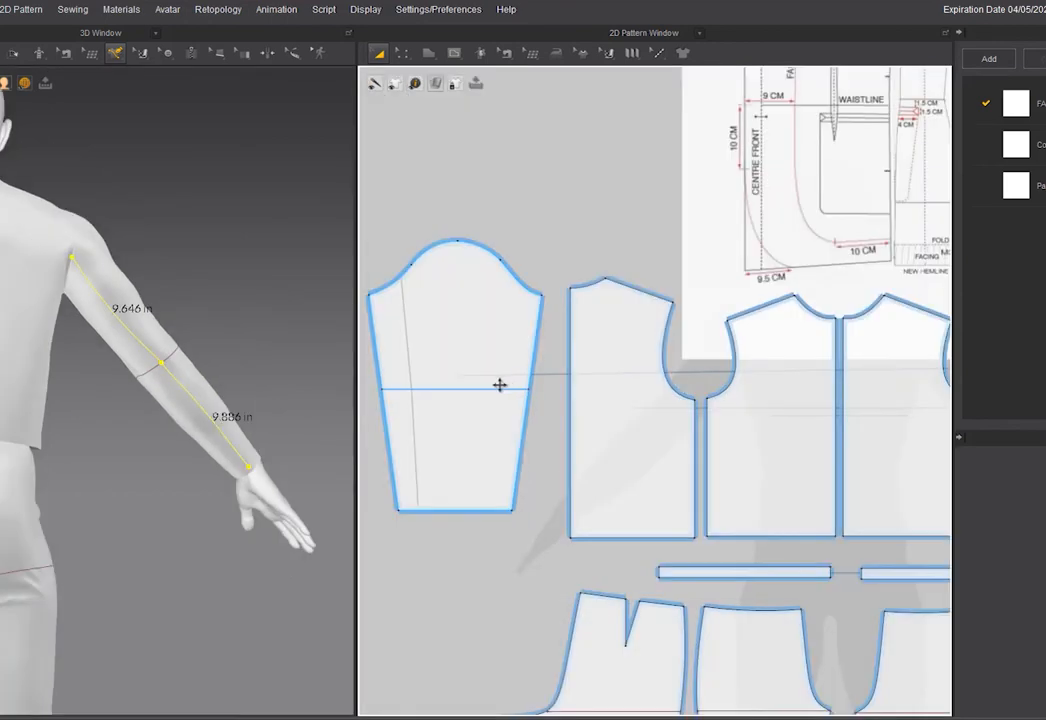
Draw a second 3D pattern line down the front of the sleeve from armhole through elbow line to cuff, about 8.6 and 9.8 in
{"action": "right_click_drag", "start_coordinate": [292, 341], "coordinate": [271, 285]}
{"action": "scroll", "coordinate": [198, 298], "scroll_direction": "up", "scroll_amount": 1}
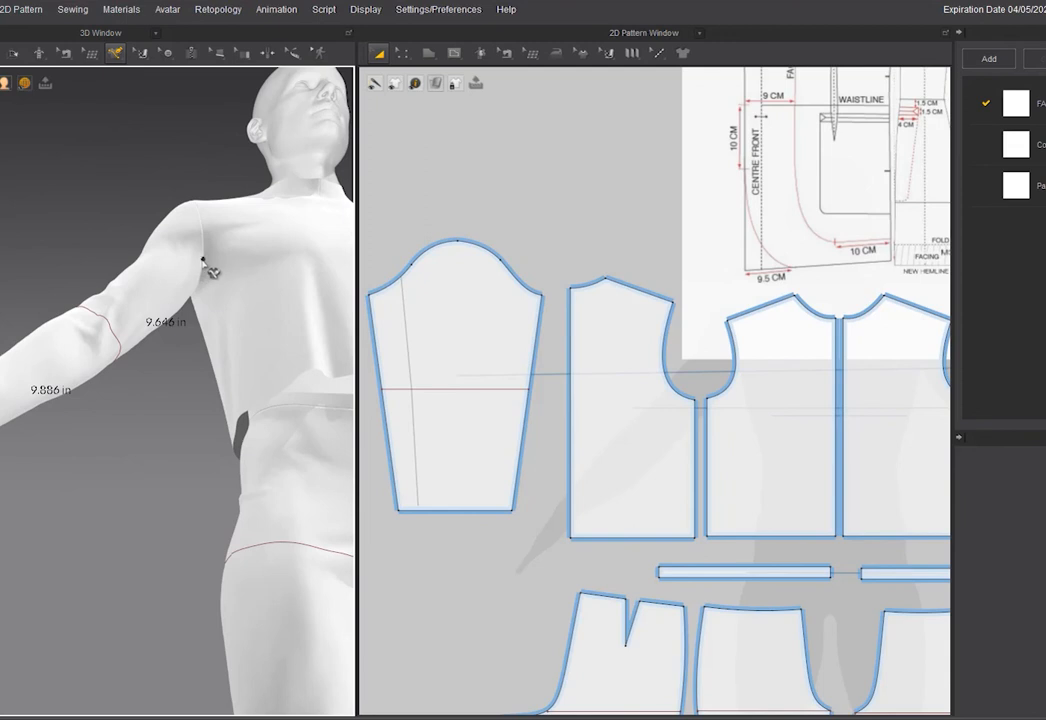
{"action": "left_click", "coordinate": [204, 261]}
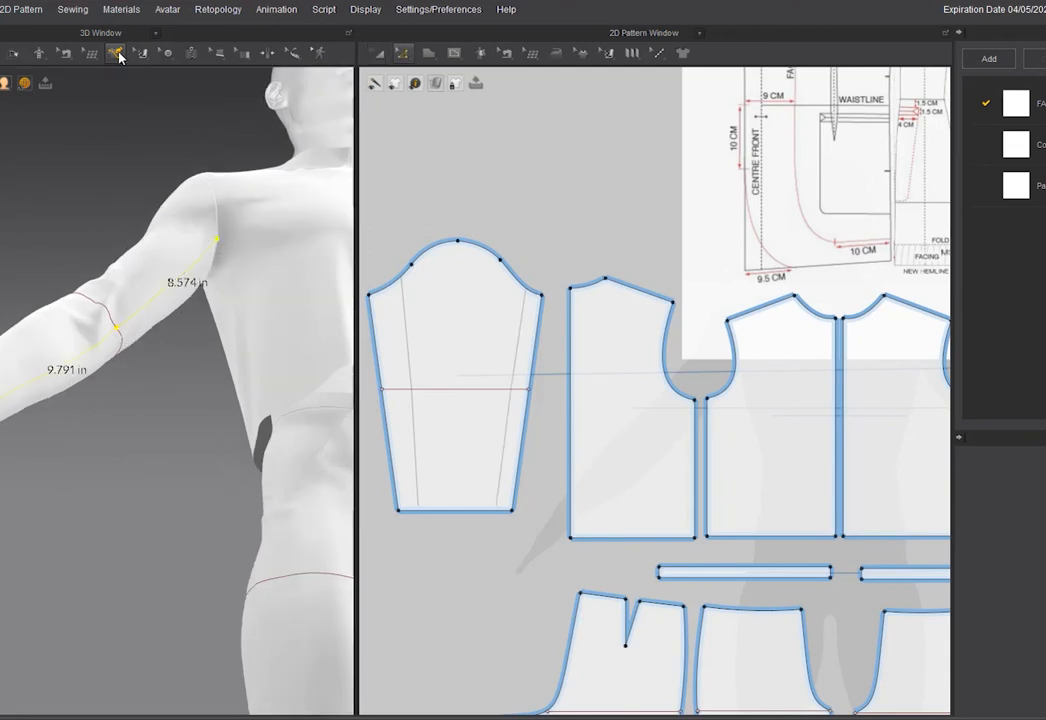
Trace the sleeve's front 3D line as an internal shape using Edit Line (3D Pattern)
{"action": "left_click", "coordinate": [115, 52]}
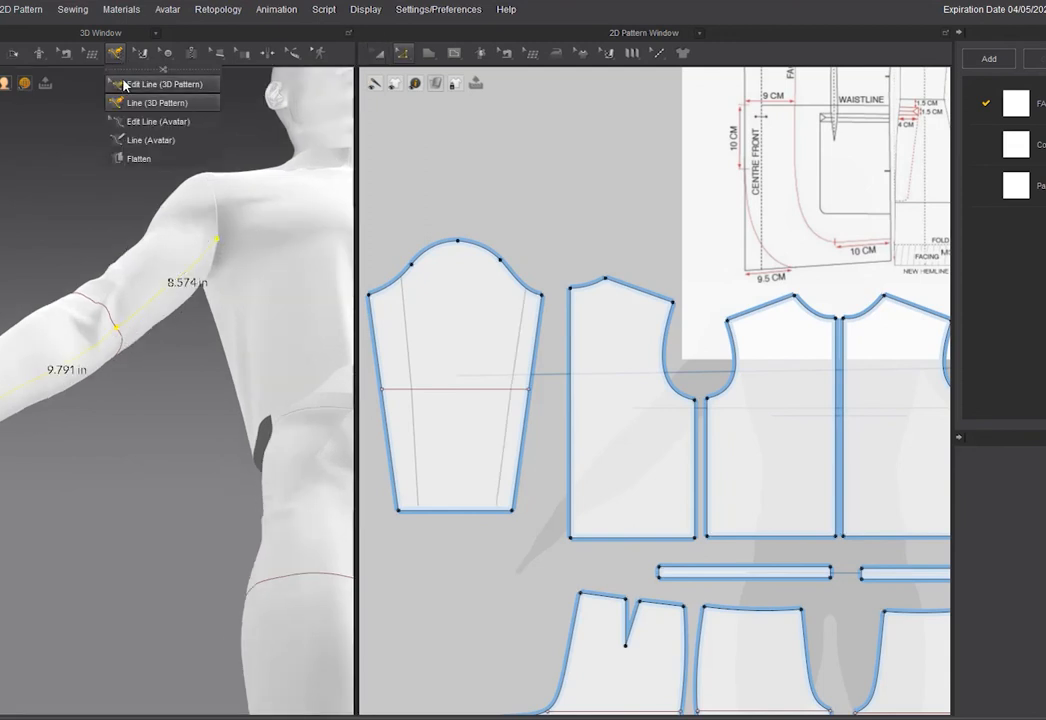
{"action": "mouse_move", "coordinate": [139, 316]}
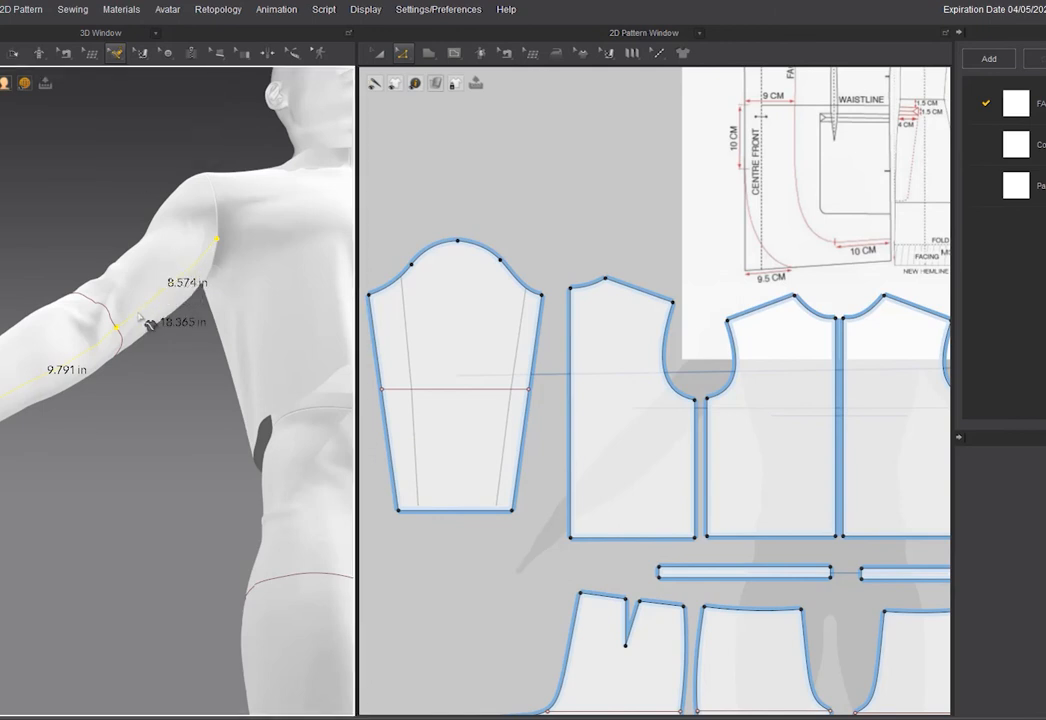
{"action": "right_click", "coordinate": [142, 282]}
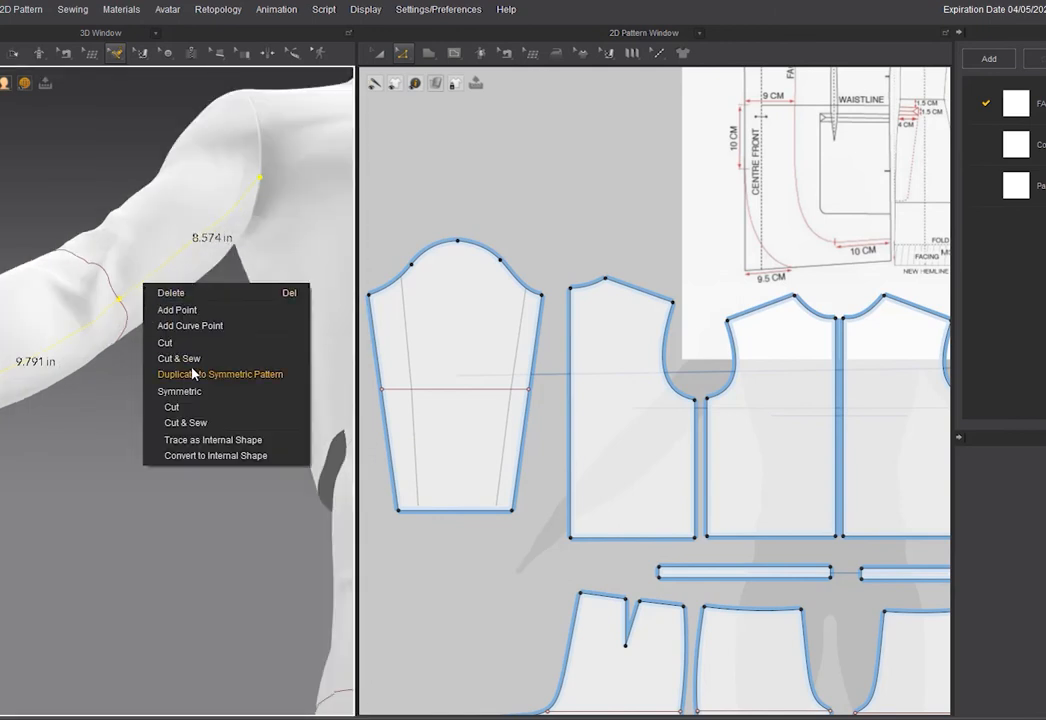
{"action": "left_click", "coordinate": [218, 441]}
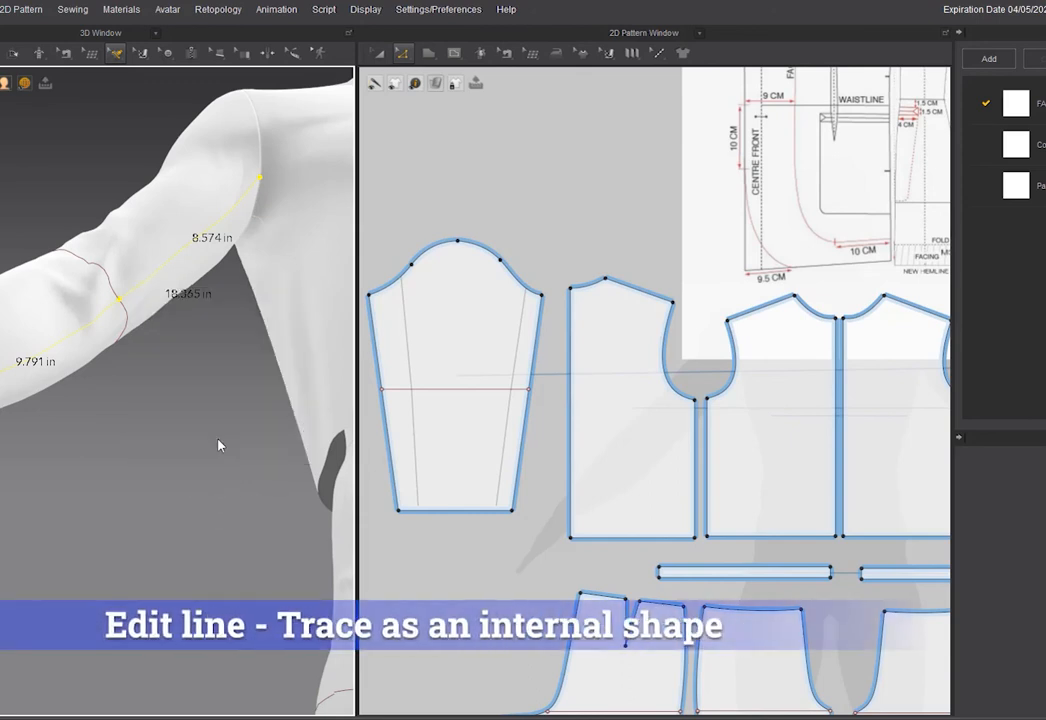
Trace the 3D line on the back of the sleeve as an internal shape
{"action": "scroll", "coordinate": [226, 336], "scroll_direction": "down", "scroll_amount": 2}
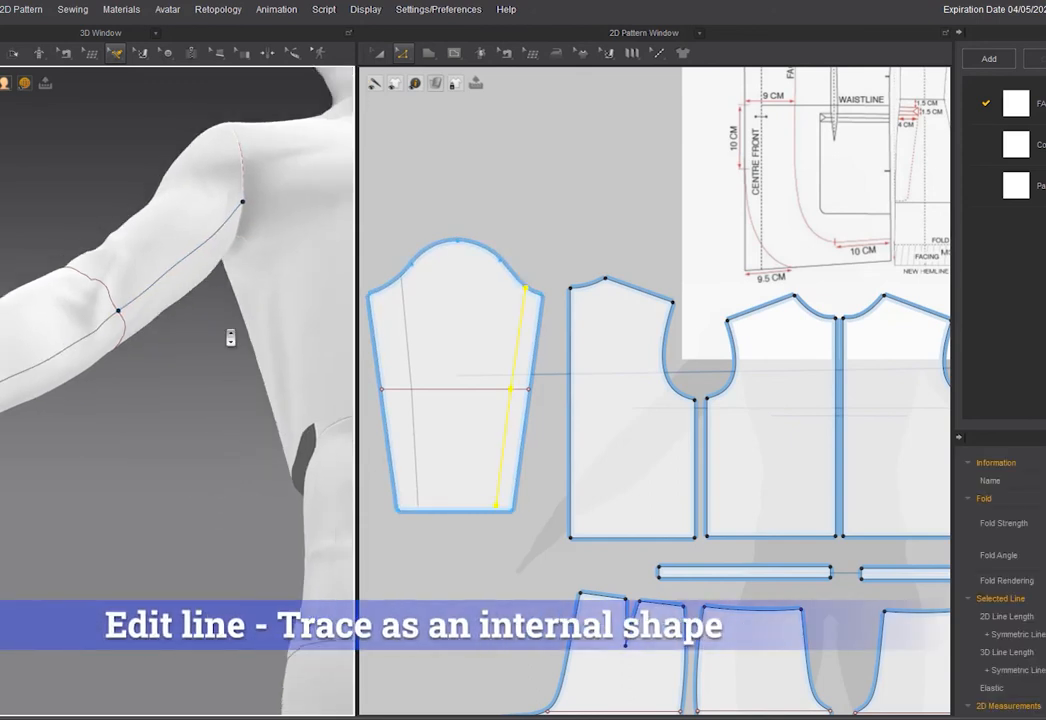
{"action": "right_click_drag", "start_coordinate": [216, 338], "coordinate": [186, 372]}
{"action": "left_click", "coordinate": [242, 285]}
{"action": "right_click_drag", "start_coordinate": [243, 285], "coordinate": [138, 346]}
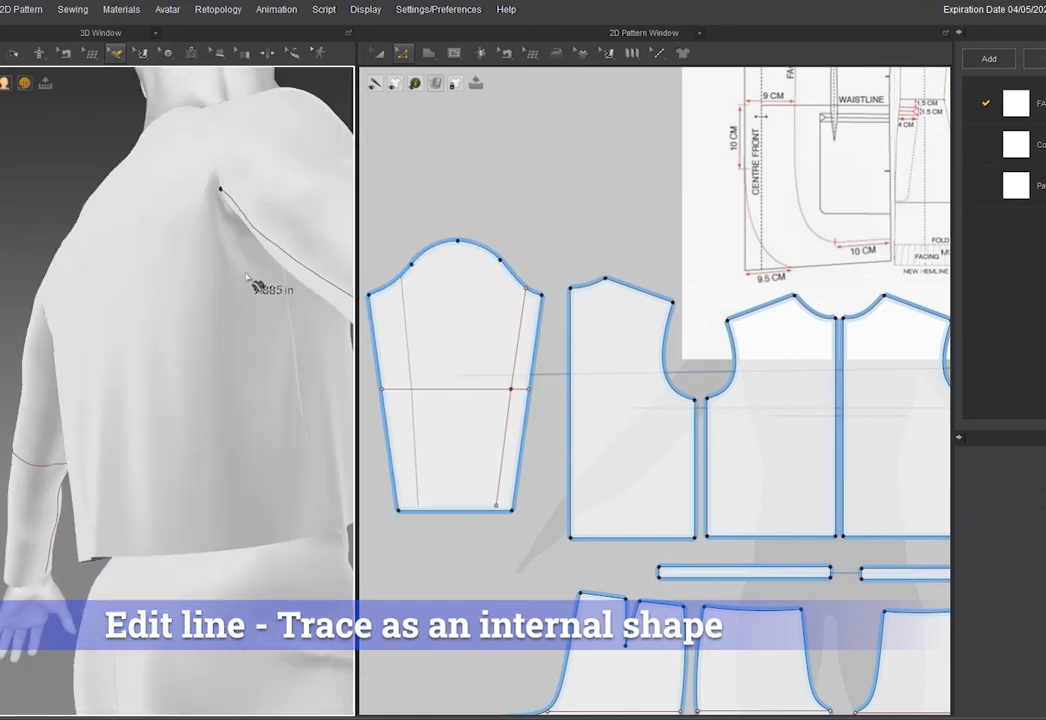
{"action": "left_click", "coordinate": [298, 264]}
{"action": "right_click", "coordinate": [232, 202]}
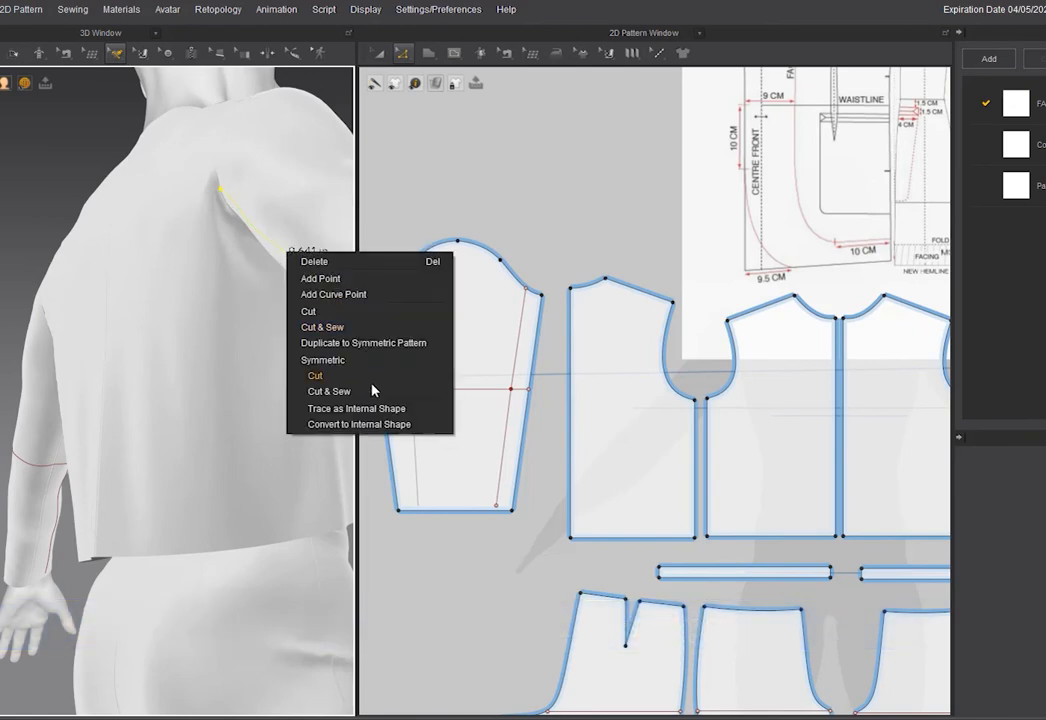
{"action": "left_click", "coordinate": [310, 338]}
{"action": "mouse_move", "coordinate": [310, 338]}
{"action": "right_mouse_down"}
{"action": "mouse_move", "coordinate": [241, 356]}
{"action": "mouse_move", "coordinate": [206, 283]}
{"action": "mouse_move", "coordinate": [122, 233]}
{"action": "mouse_move", "coordinate": [22, 268]}
{"action": "mouse_move", "coordinate": [20, 385]}
{"action": "right_mouse_up"}
{"action": "scroll", "coordinate": [115, 232], "scroll_direction": "up", "scroll_amount": 2}
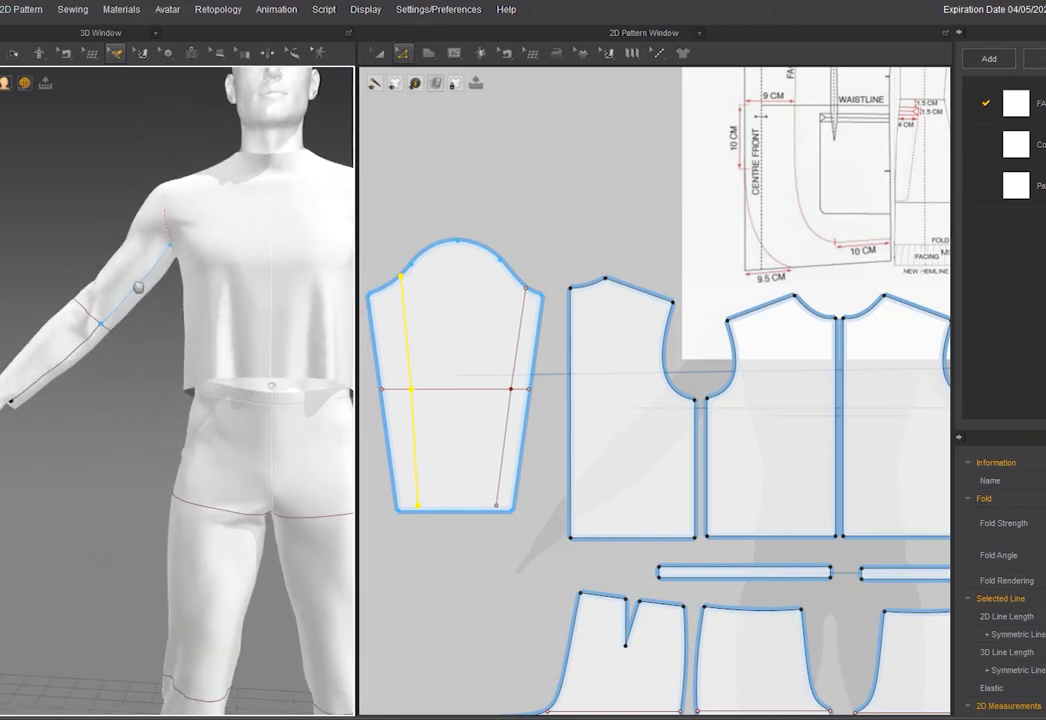
Delete all the 3D pattern lines drawn on the sleeve, keeping the traced internal lines
{"action": "scroll", "coordinate": [128, 207], "scroll_direction": "up", "scroll_amount": 1}
{"action": "left_click", "coordinate": [100, 212]}
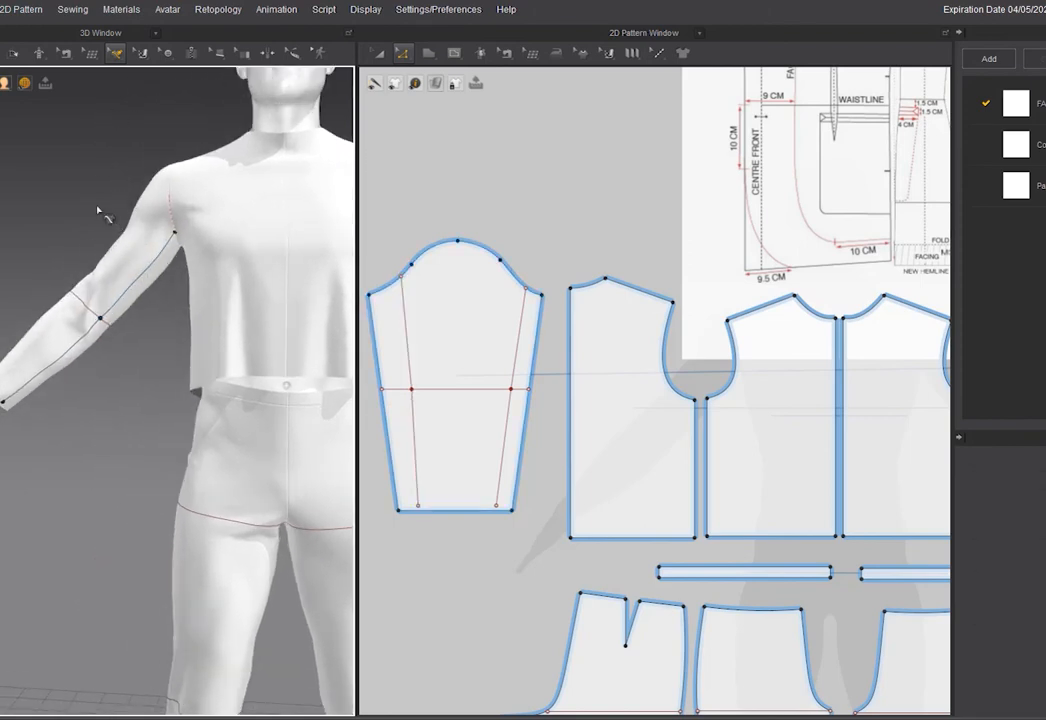
{"action": "key", "text": "ctrl+a"}
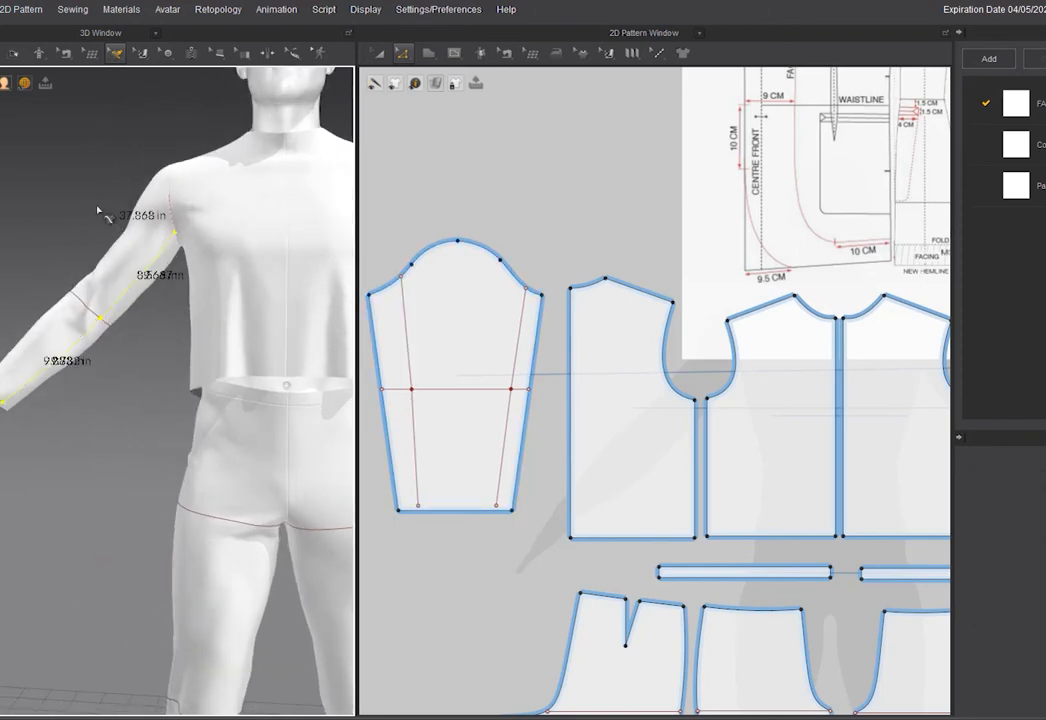
{"action": "left_click", "coordinate": [100, 212]}
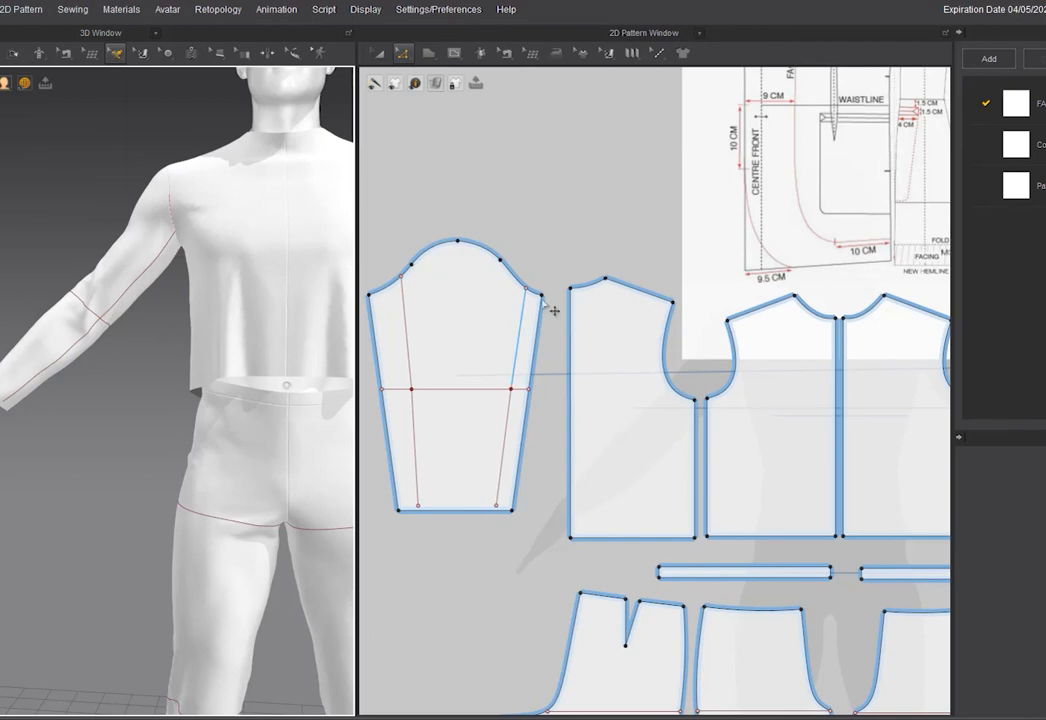
Move the lower end point of the sleeve's front internal line down onto the hem edge
{"action": "scroll", "coordinate": [530, 306], "scroll_direction": "up", "scroll_amount": 5}
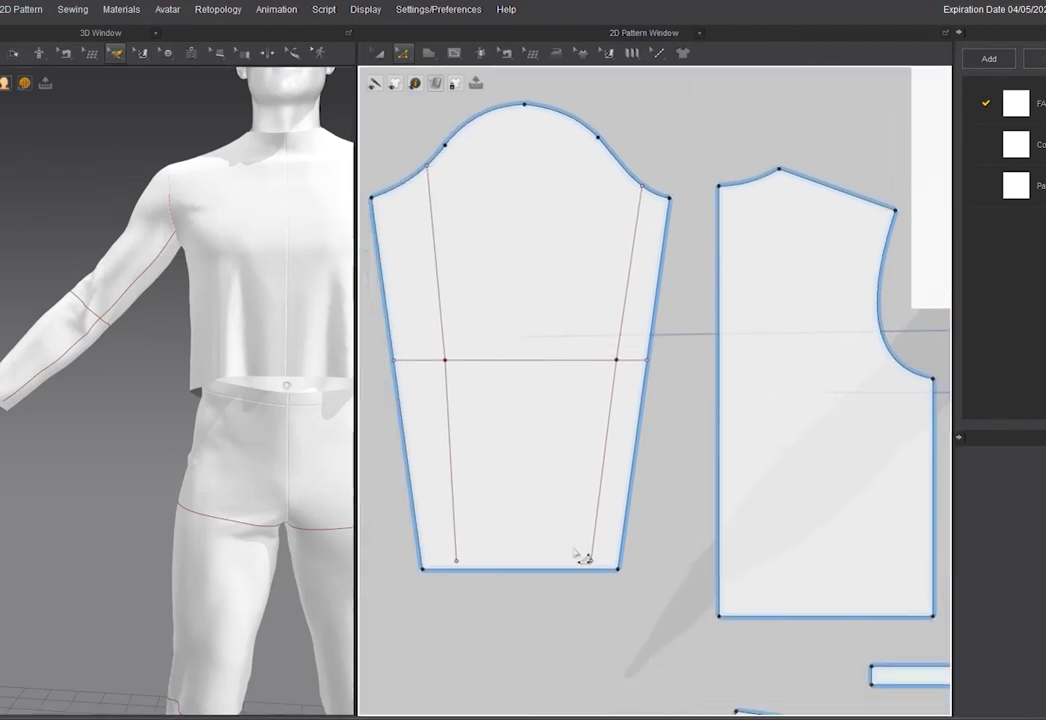
{"action": "scroll", "coordinate": [579, 561], "scroll_direction": "up", "scroll_amount": 4}
{"action": "left_click", "coordinate": [616, 580]}
{"action": "left_click_drag", "start_coordinate": [603, 568], "coordinate": [601, 581]}
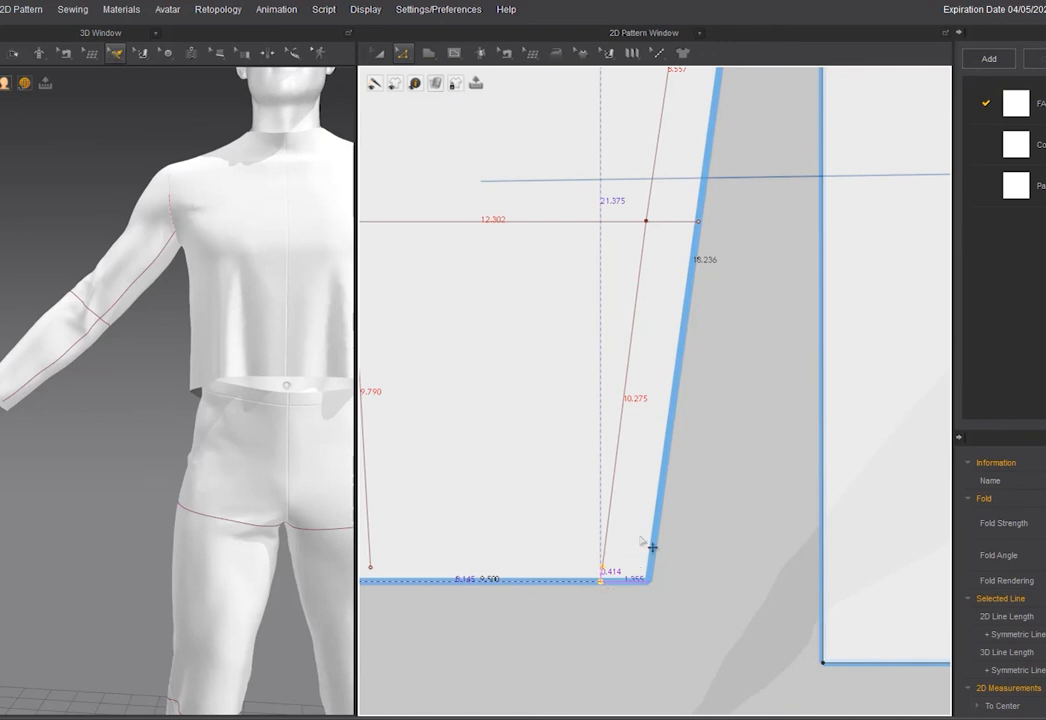
Move the lower end point of the sleeve's back internal line down onto the hem edge
{"action": "scroll", "coordinate": [650, 543], "scroll_direction": "down", "scroll_amount": 4}
{"action": "scroll", "coordinate": [672, 308], "scroll_direction": "up", "scroll_amount": 3}
{"action": "scroll", "coordinate": [651, 308], "scroll_direction": "up", "scroll_amount": 2}
{"action": "scroll", "coordinate": [662, 290], "scroll_direction": "down", "scroll_amount": 4}
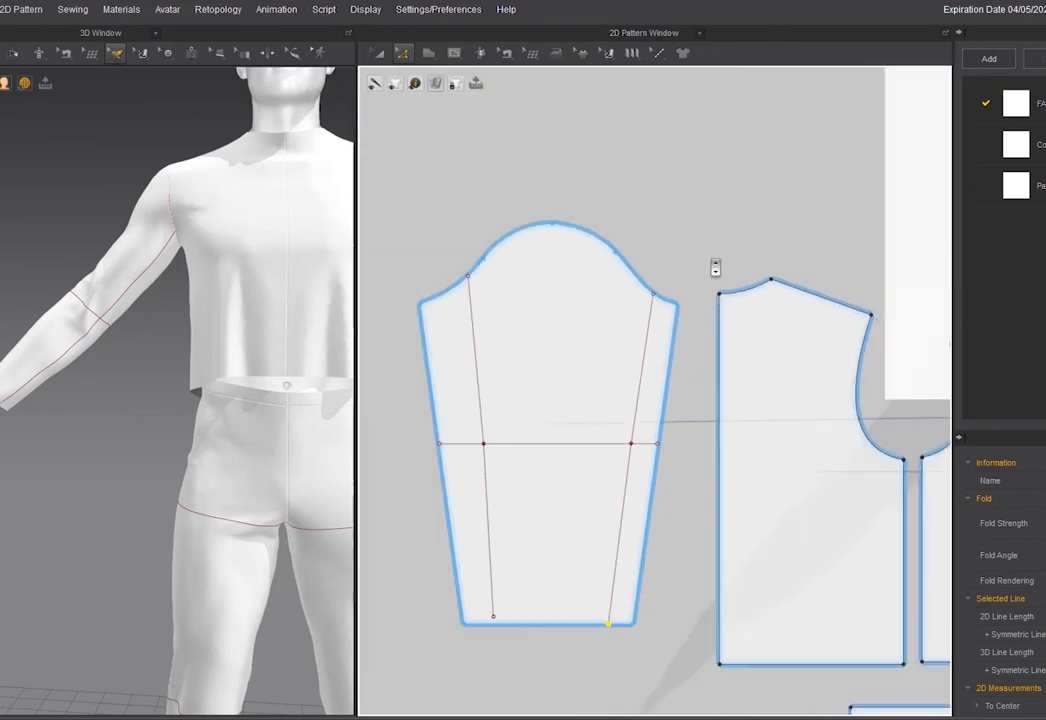
{"action": "scroll", "coordinate": [712, 272], "scroll_direction": "down", "scroll_amount": 4}
{"action": "scroll", "coordinate": [640, 258], "scroll_direction": "up", "scroll_amount": 5}
{"action": "scroll", "coordinate": [560, 290], "scroll_direction": "down", "scroll_amount": 5}
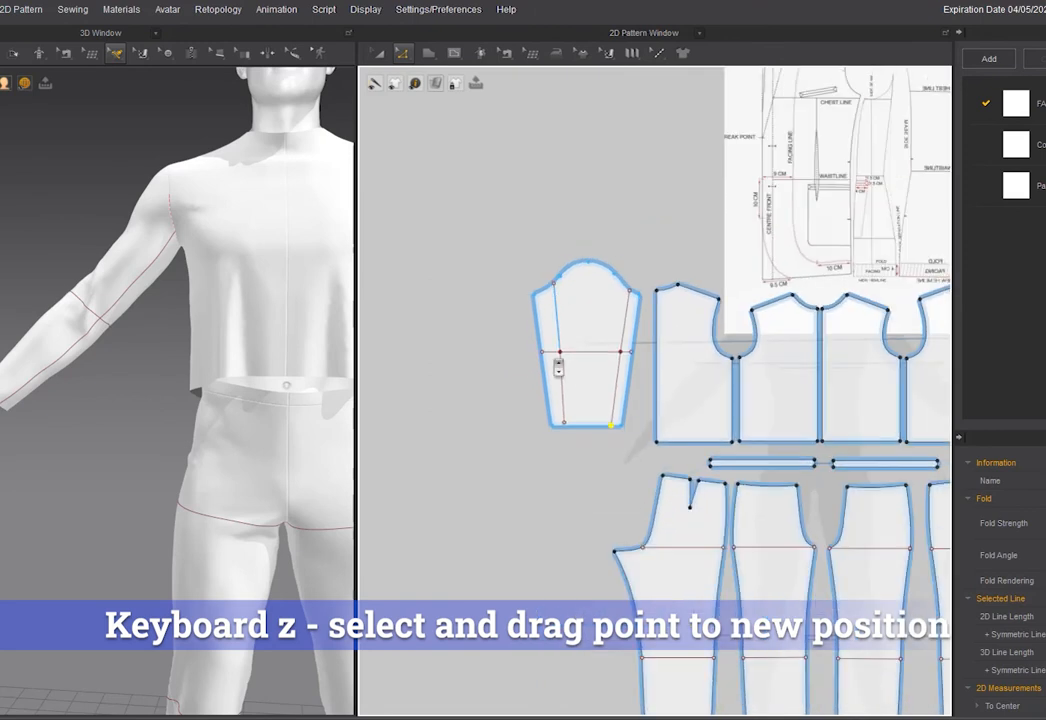
{"action": "scroll", "coordinate": [557, 368], "scroll_direction": "up", "scroll_amount": 3}
{"action": "scroll", "coordinate": [595, 520], "scroll_direction": "up", "scroll_amount": 4}
{"action": "left_click_drag", "start_coordinate": [607, 447], "coordinate": [609, 473]}
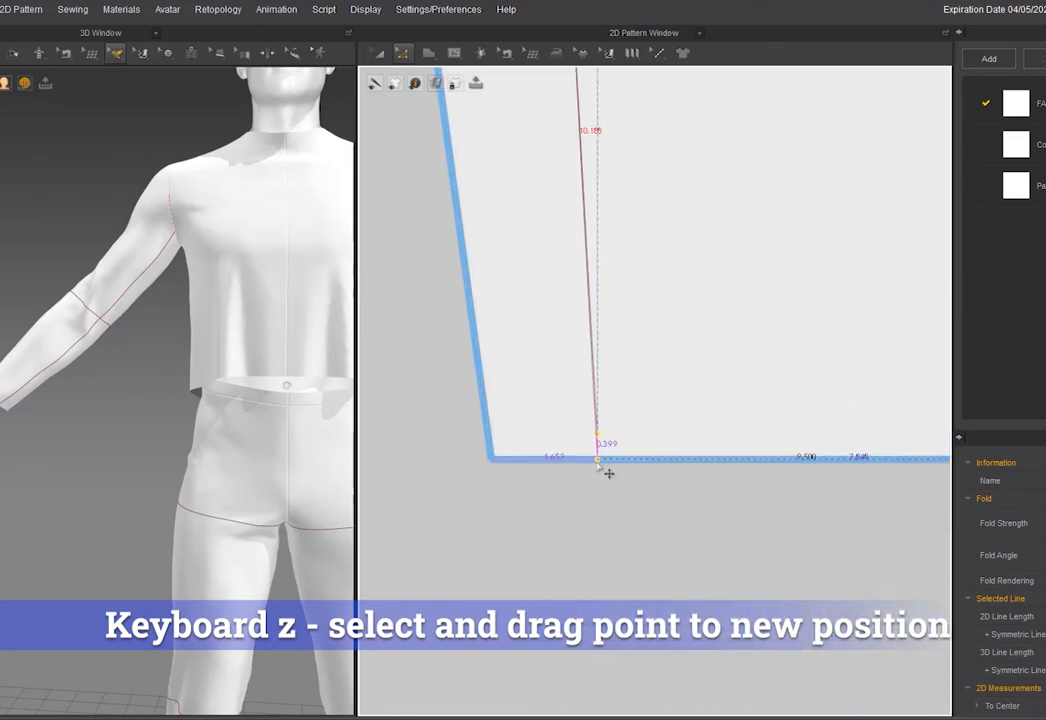
Cut and sew the sleeve along the full back internal line from armhole to hem
{"action": "scroll", "coordinate": [602, 467], "scroll_direction": "down", "scroll_amount": 5}
{"action": "scroll", "coordinate": [567, 437], "scroll_direction": "up", "scroll_amount": 1}
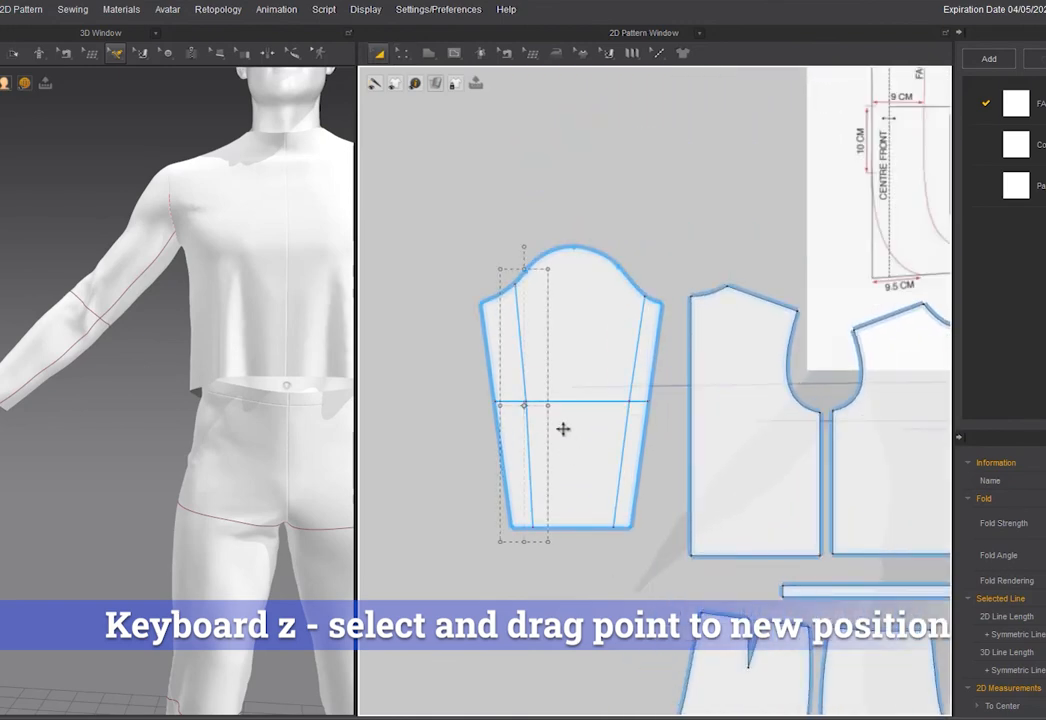
{"action": "key", "text": "z"}
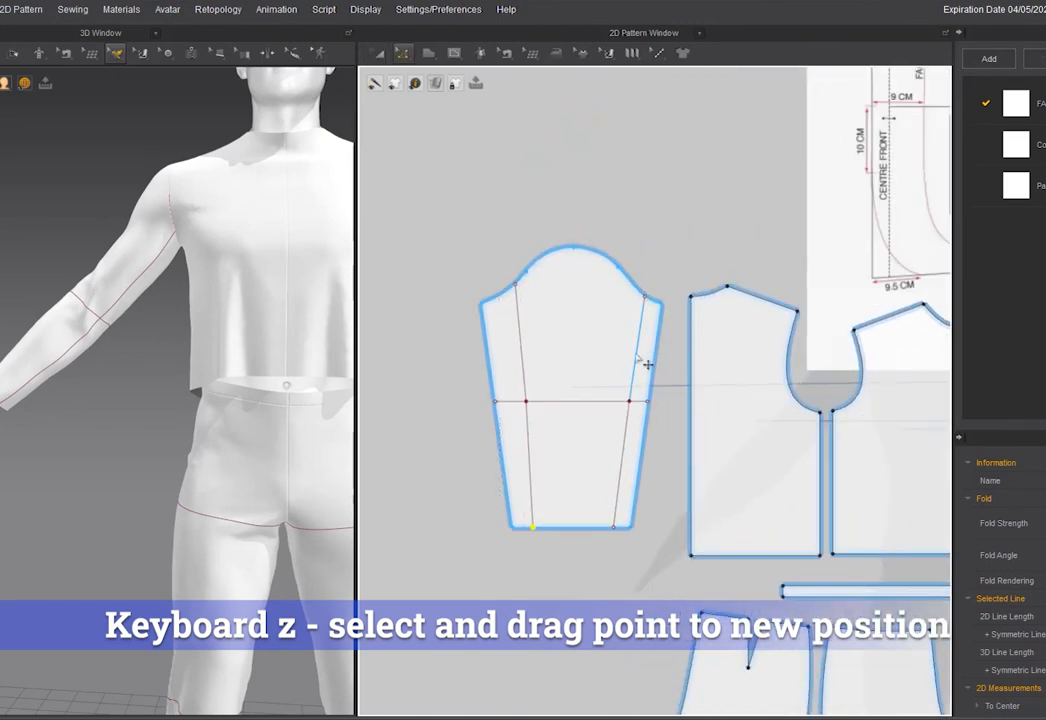
{"action": "right_click", "coordinate": [526, 414]}
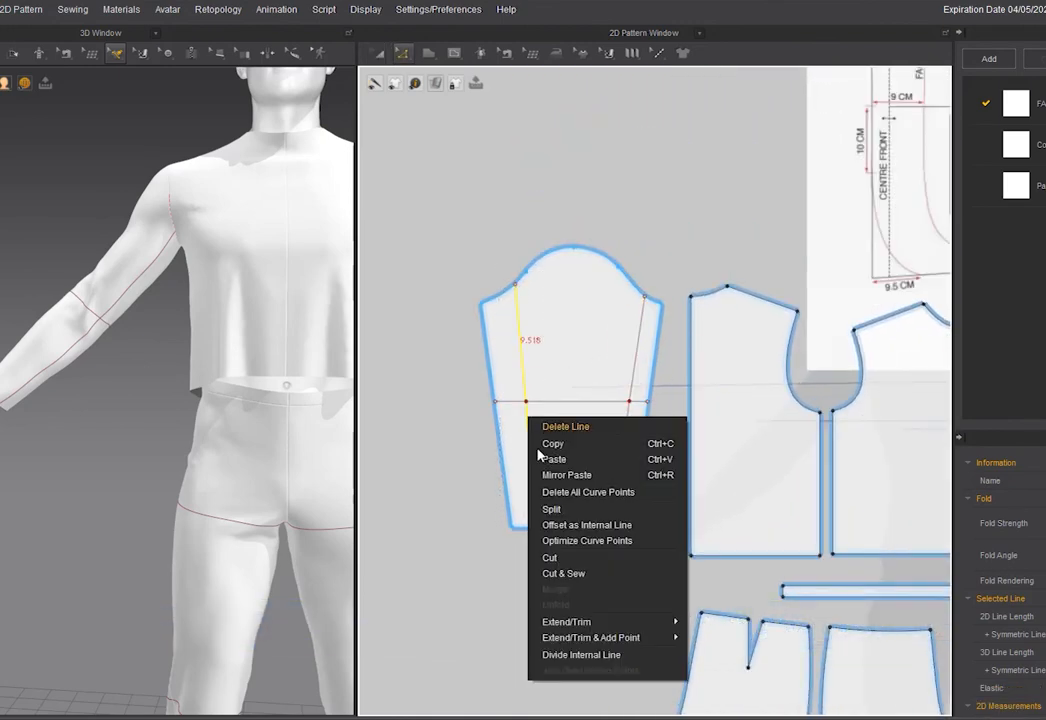
{"action": "left_click", "coordinate": [563, 574]}
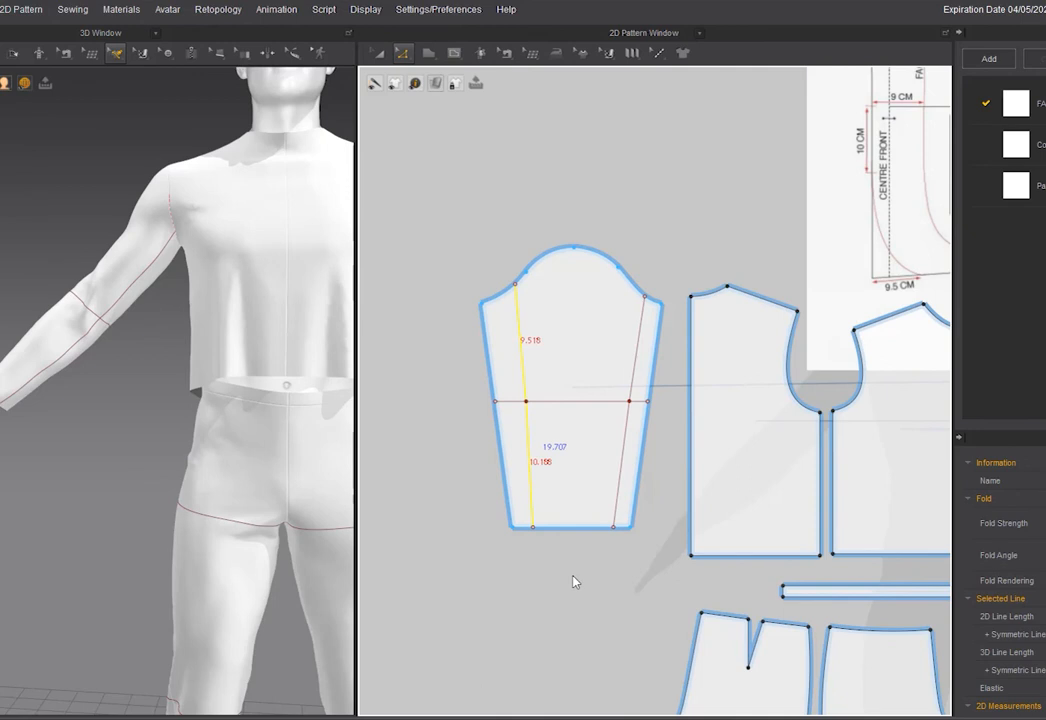
Cut and sew the sleeve along both segments of the front internal line
{"action": "left_click", "coordinate": [636, 357]}
{"action": "left_click", "coordinate": [628, 421], "text": "shift"}
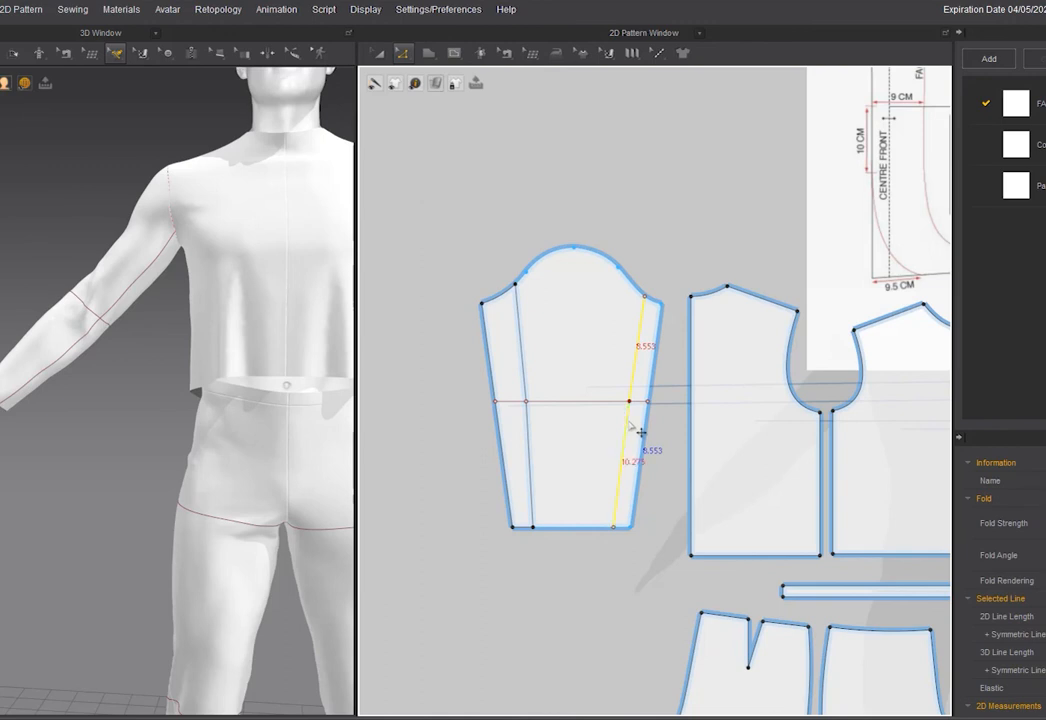
{"action": "right_click", "coordinate": [640, 432]}
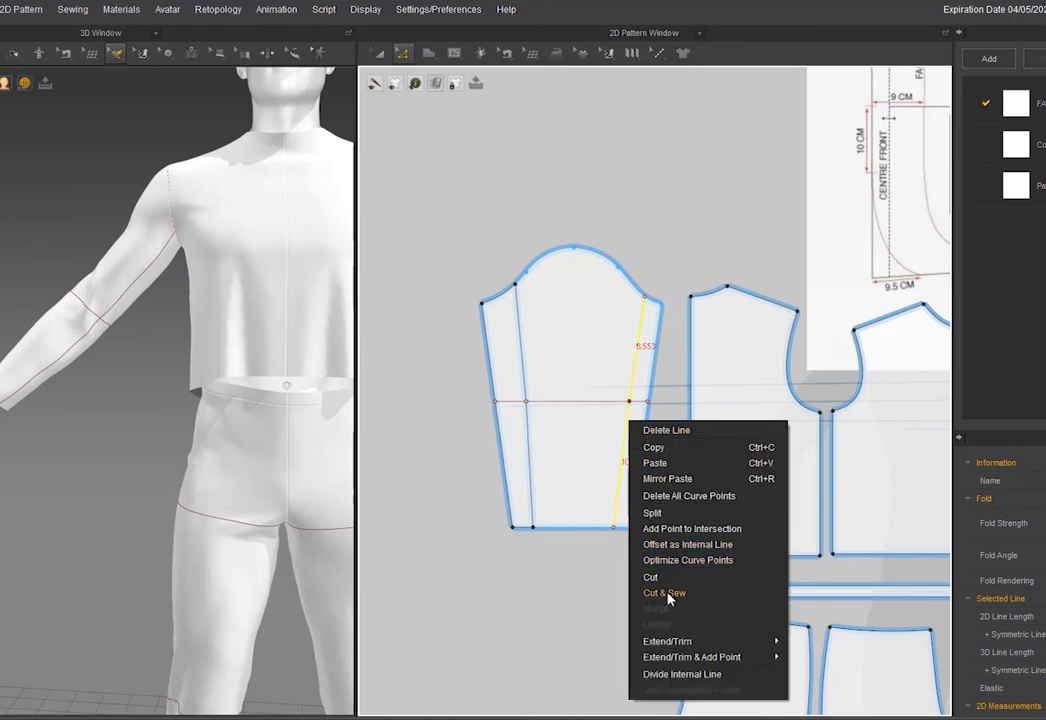
{"action": "left_click", "coordinate": [670, 527]}
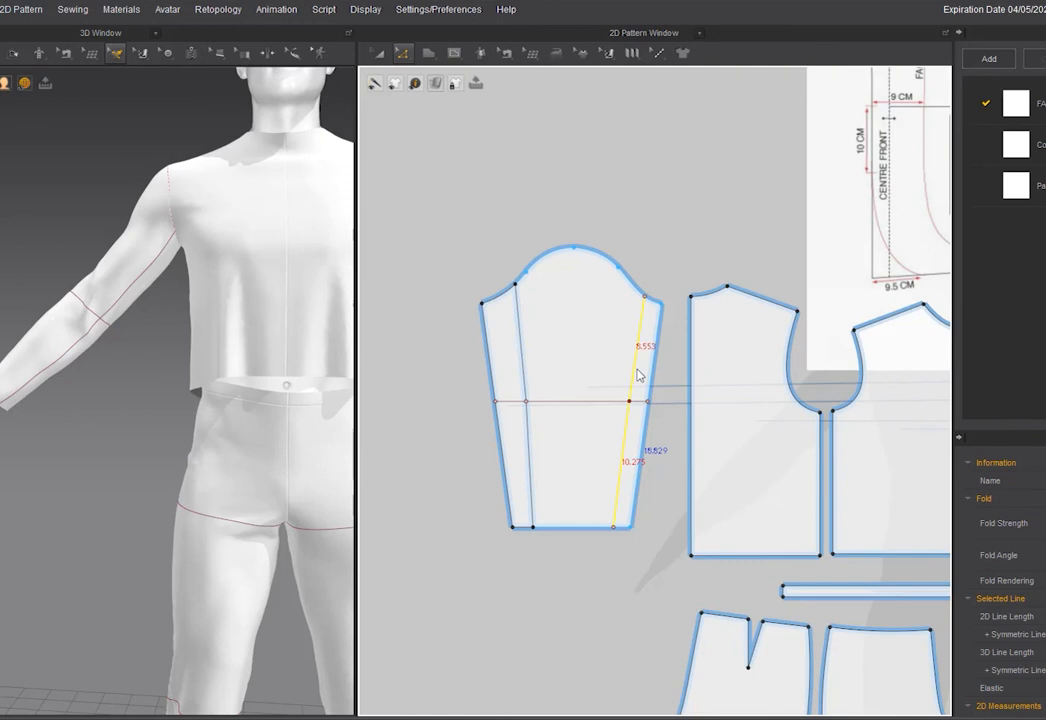
Move the cut-off front strip beside the sleeve's back underarm edge and rotate it roughly parallel to that edge
{"action": "scroll", "coordinate": [640, 375], "scroll_direction": "down", "scroll_amount": 5}
{"action": "scroll", "coordinate": [601, 388], "scroll_direction": "up", "scroll_amount": 5}
{"action": "left_click_drag", "start_coordinate": [601, 388], "coordinate": [439, 397]}
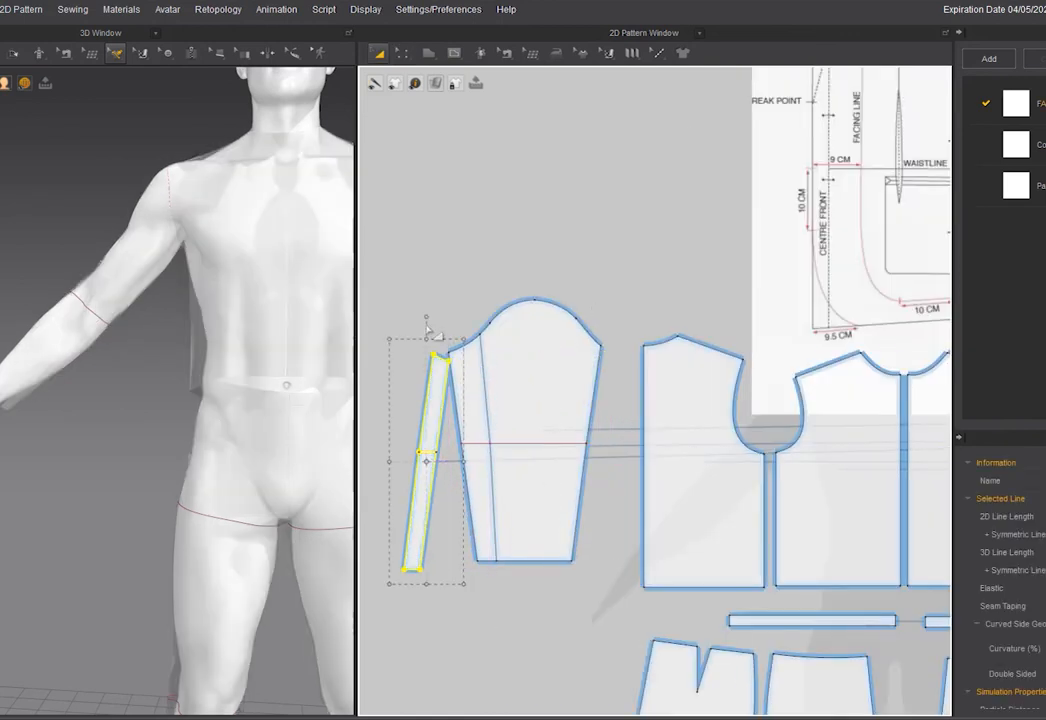
{"action": "left_click_drag", "start_coordinate": [426, 316], "coordinate": [397, 325]}
Merge the front strip with the back strip along their shared underarm seam to form the undersleeve
{"action": "key", "text": "b"}
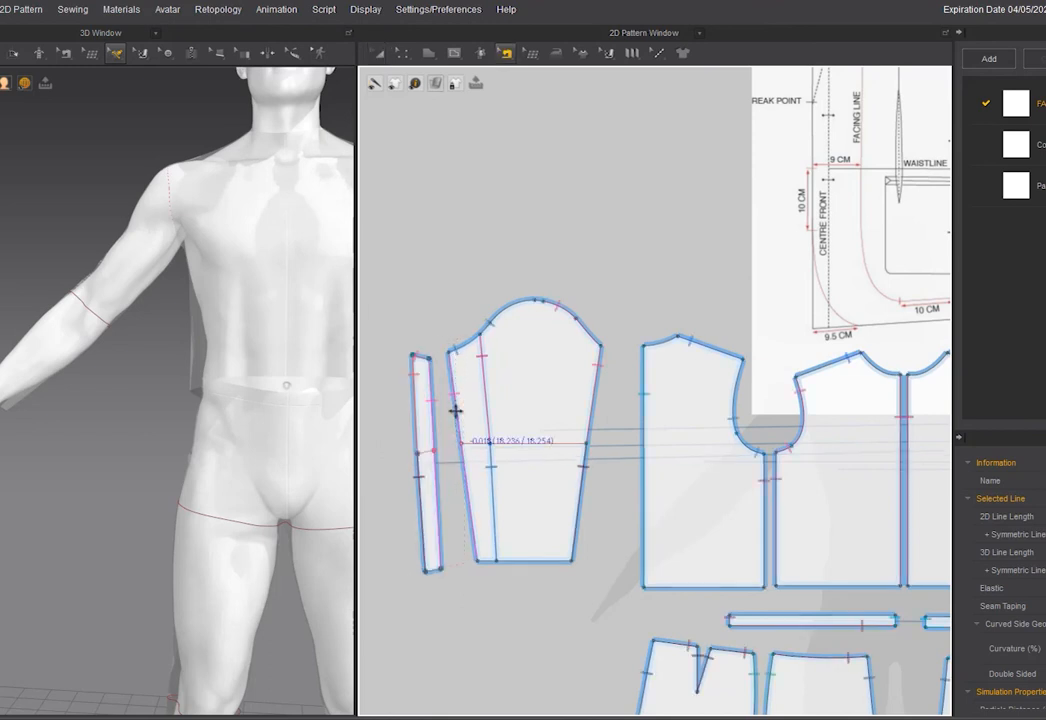
{"action": "right_click", "coordinate": [456, 411]}
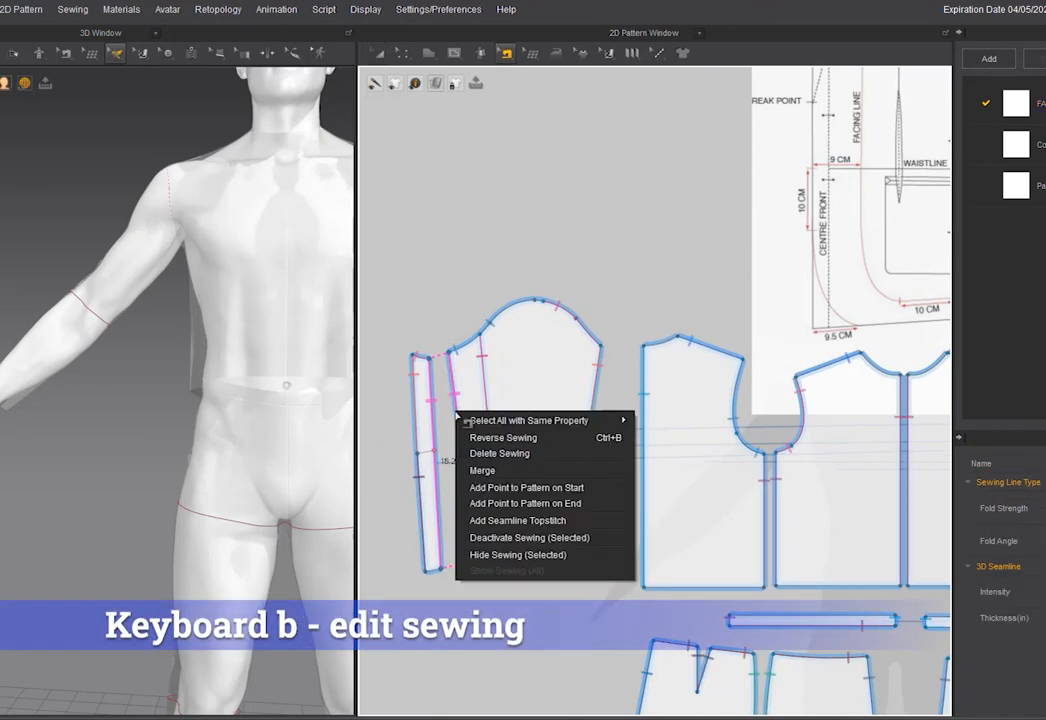
{"action": "left_click", "coordinate": [510, 454]}
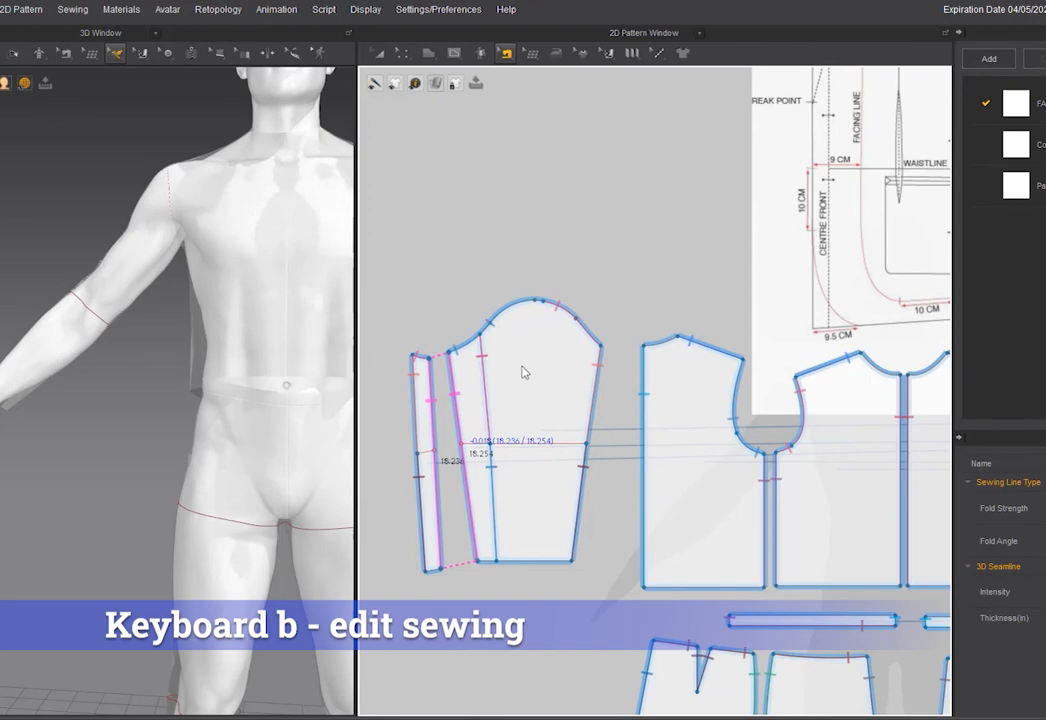
{"action": "scroll", "coordinate": [522, 372], "scroll_direction": "down", "scroll_amount": 4}
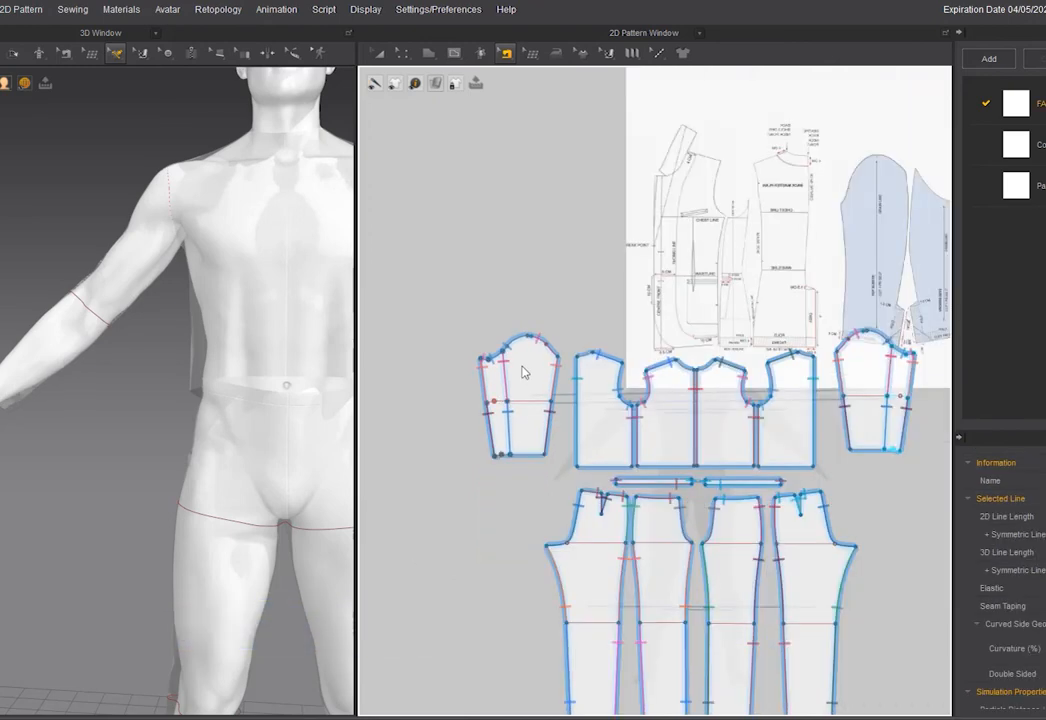
Move the top sleeve piece over the top sleeve of the jacket reference image and adjust its placement
{"action": "middle_click_drag", "start_coordinate": [519, 373], "coordinate": [429, 414]}
{"action": "key", "text": "a"}
{"action": "left_click_drag", "start_coordinate": [467, 398], "coordinate": [806, 232]}
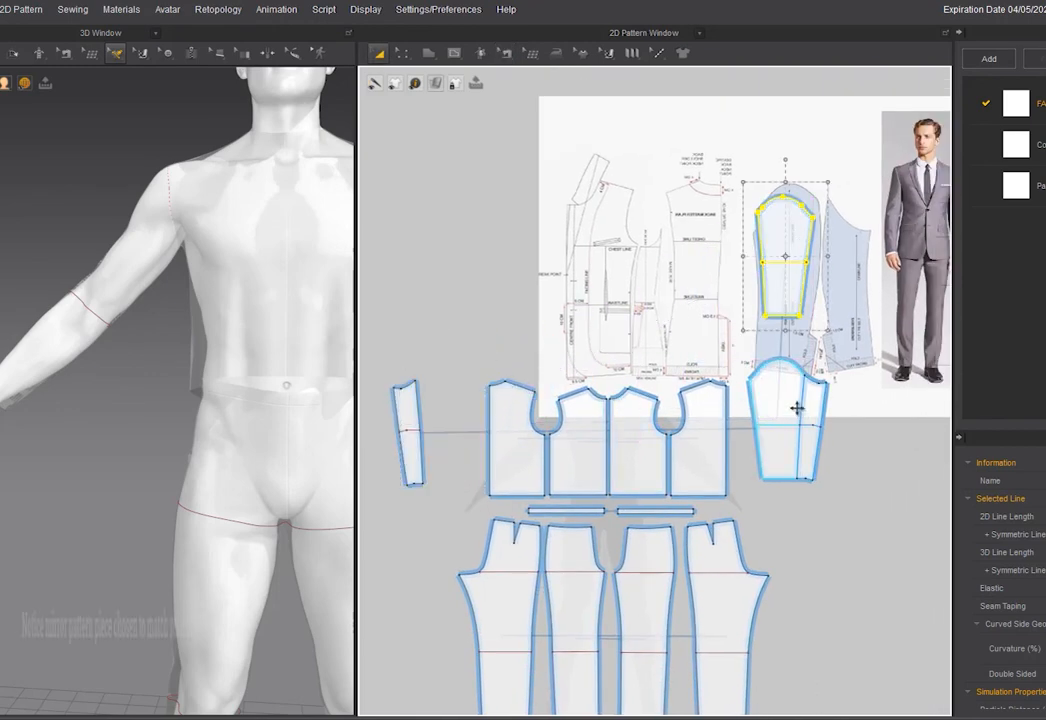
{"action": "middle_click_drag", "start_coordinate": [794, 399], "coordinate": [697, 422]}
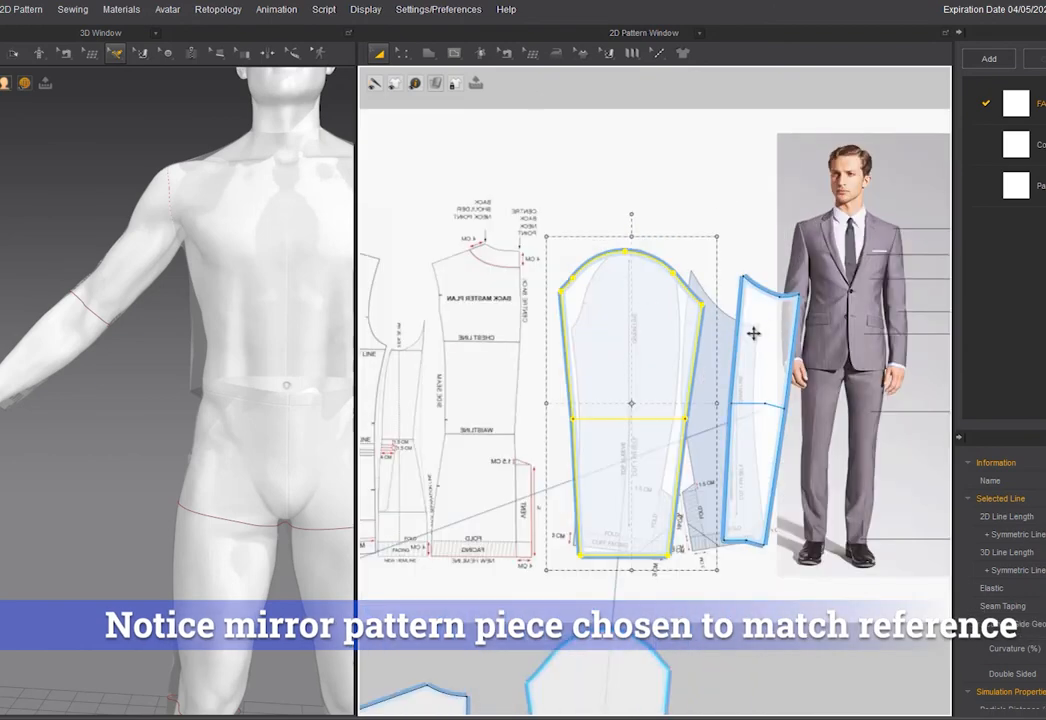
{"action": "left_click_drag", "start_coordinate": [668, 327], "coordinate": [626, 315]}
Place the undersleeve over the reference undersleeve and shift its hem points outward to follow the reference shape
{"action": "left_click_drag", "start_coordinate": [754, 327], "coordinate": [702, 330]}
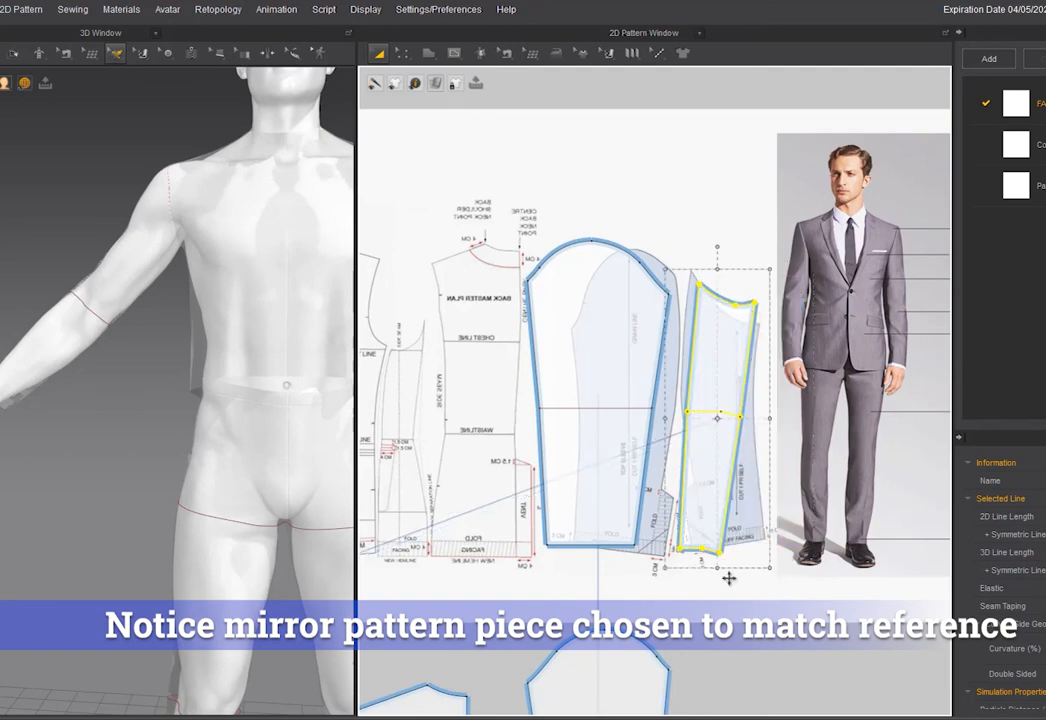
{"action": "key", "text": "z"}
{"action": "left_click_drag", "start_coordinate": [721, 560], "coordinate": [763, 560]}
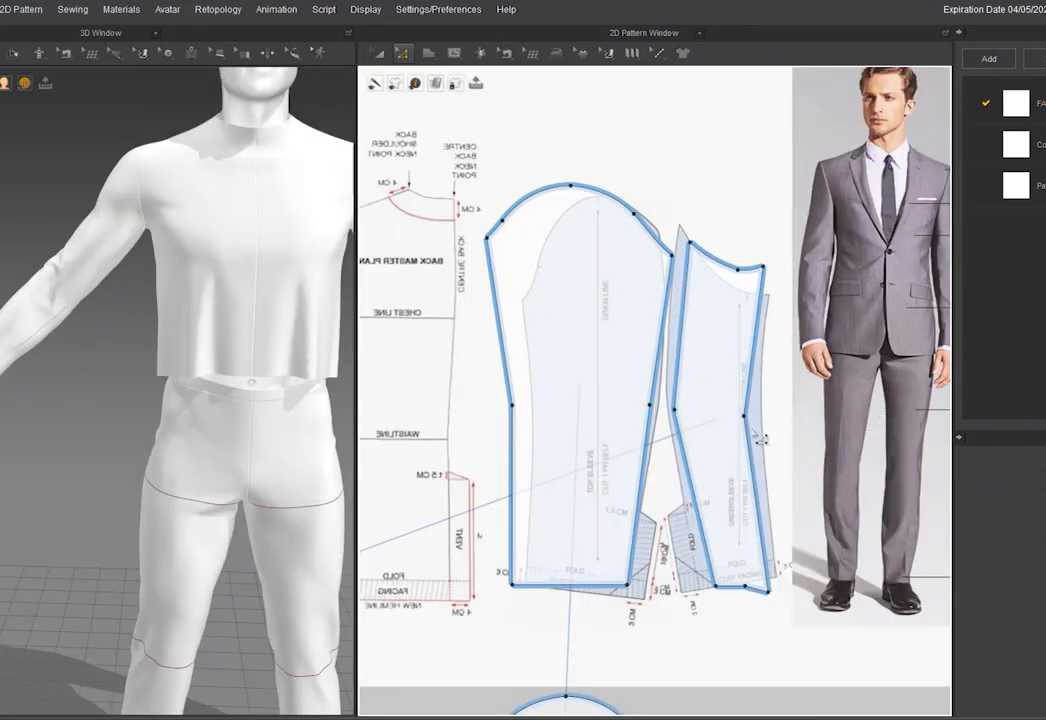
Smooth the elbow corner on the top sleeve's front edge into a gradual curve
{"action": "left_click", "coordinate": [404, 60]}
{"action": "left_click", "coordinate": [437, 159]}
{"action": "left_click_drag", "start_coordinate": [512, 405], "coordinate": [654, 414]}
{"action": "left_click", "coordinate": [664, 387]}
Delete the elbow point on the top sleeve's back edge and curve that edge with Edit Curvature
{"action": "key", "text": "z"}
{"action": "left_click", "coordinate": [650, 406]}
{"action": "key", "text": "Delete"}
{"action": "key", "text": "c"}
{"action": "left_click_drag", "start_coordinate": [654, 408], "coordinate": [748, 358]}
Smooth the elbow corners on both long edges of the undersleeve into gradual curves
{"action": "left_click", "coordinate": [403, 55]}
{"action": "left_click", "coordinate": [437, 159]}
{"action": "key", "text": "a"}
{"action": "right_click_drag", "start_coordinate": [135, 346], "coordinate": [274, 360]}
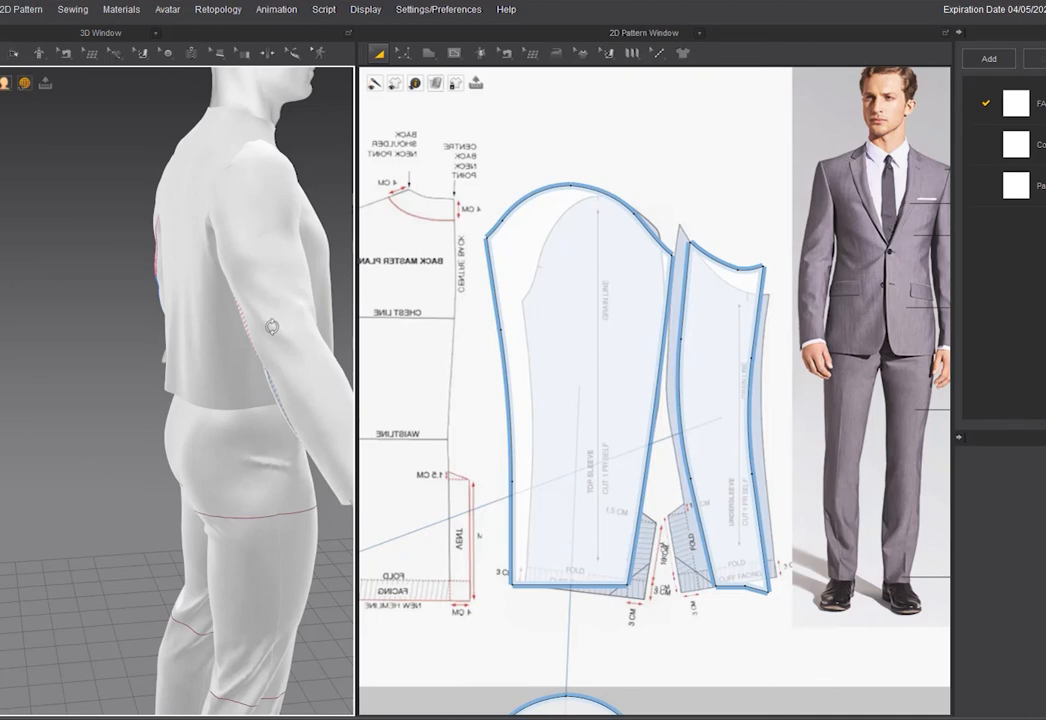
{"action": "right_click_drag", "start_coordinate": [271, 327], "coordinate": [103, 316]}
{"action": "scroll", "coordinate": [97, 302], "scroll_direction": "up", "scroll_amount": 3}
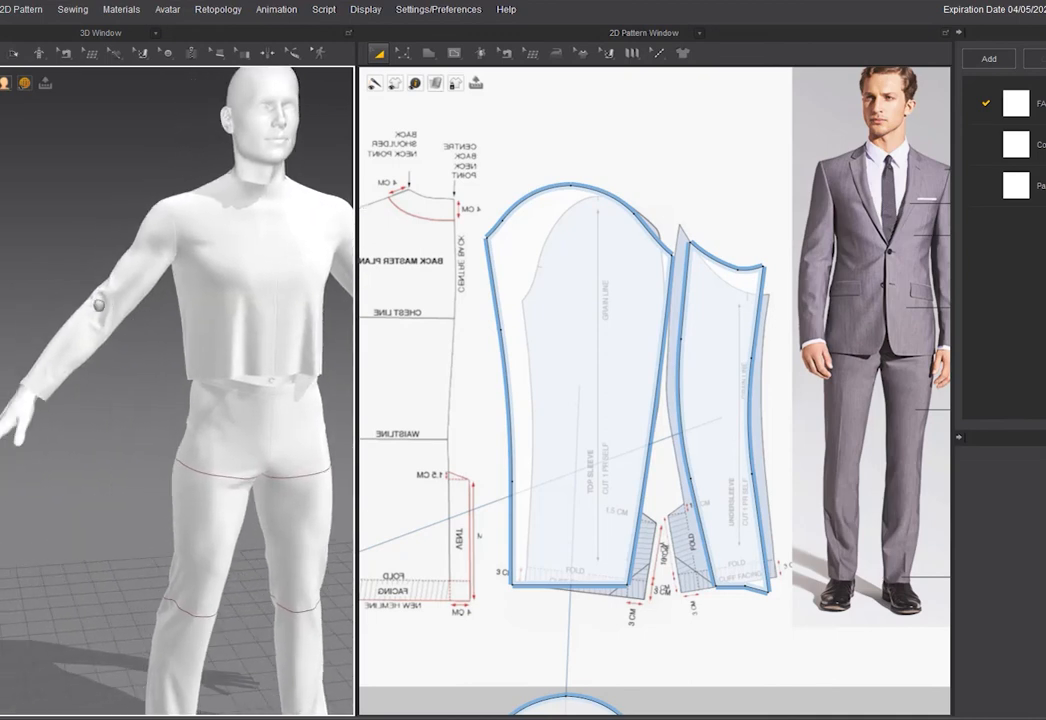